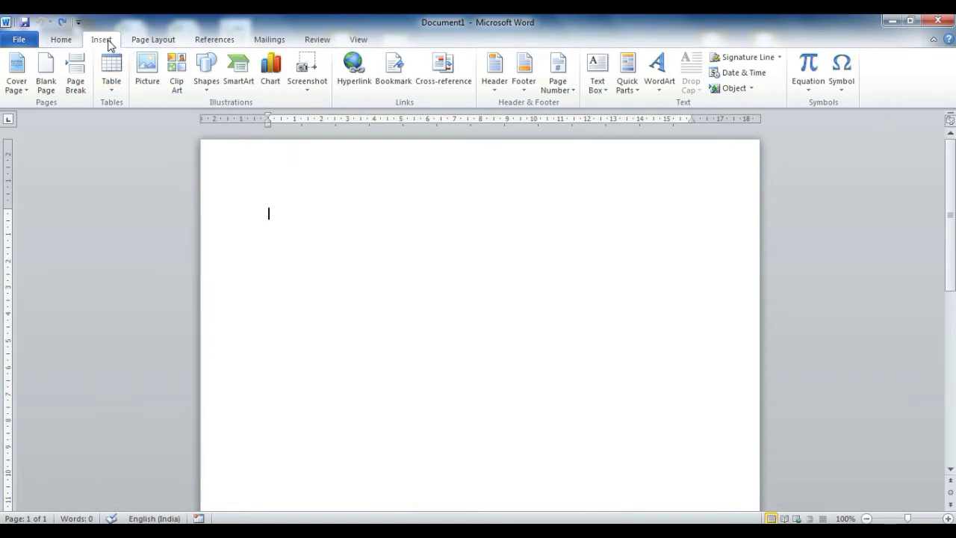
Insert the Motion cover page design from the Insert tab's Cover Page gallery
left_click(74, 43)
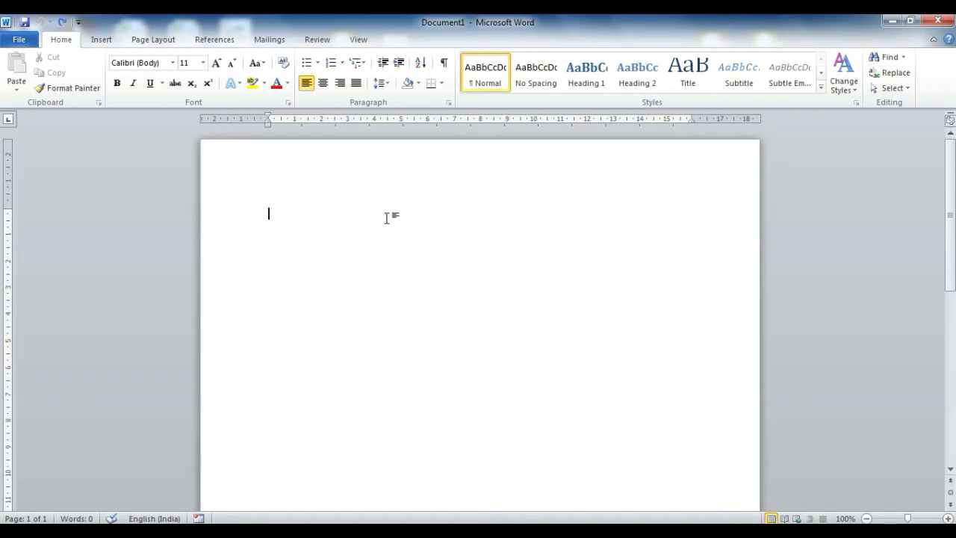
left_click(101, 41)
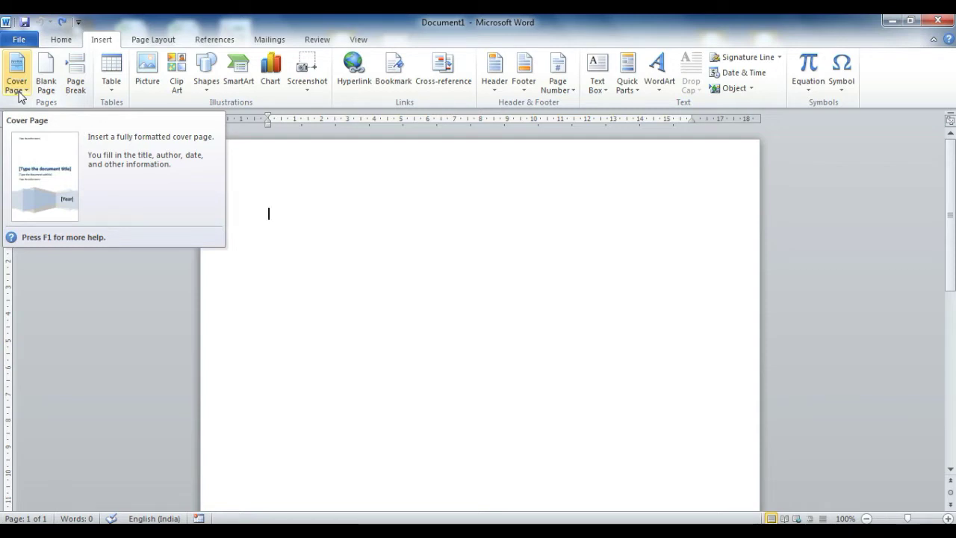
left_click(19, 86)
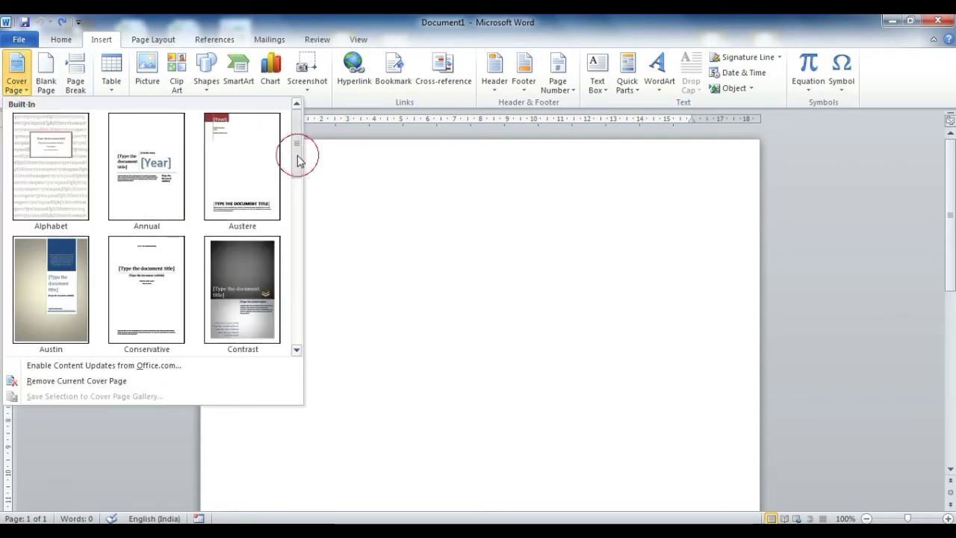
left_click_drag(297, 159, 297, 238)
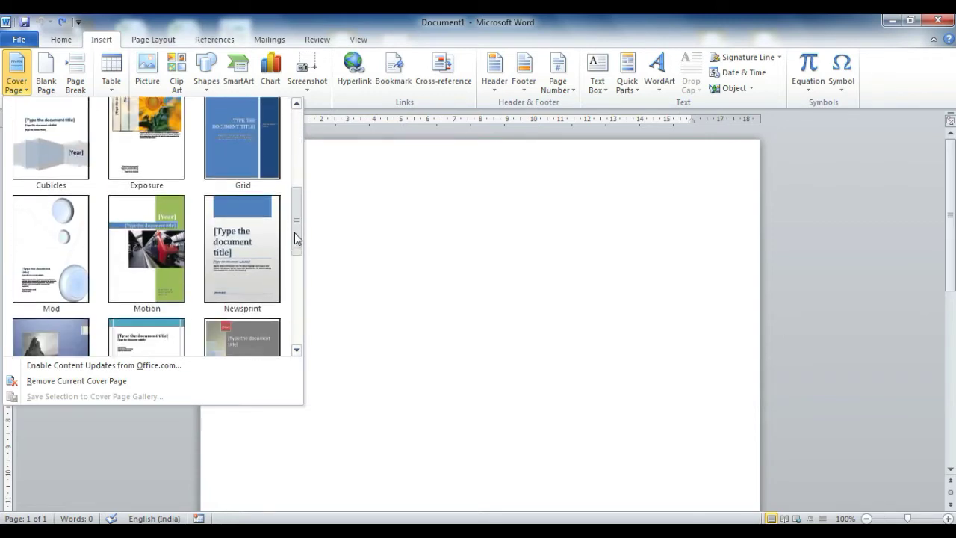
left_click_drag(297, 238, 298, 234)
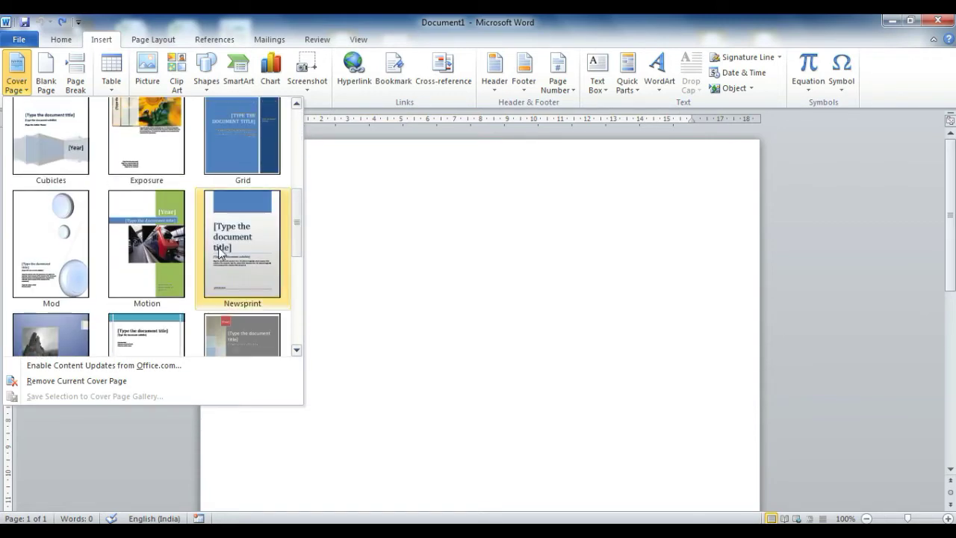
left_click(167, 242)
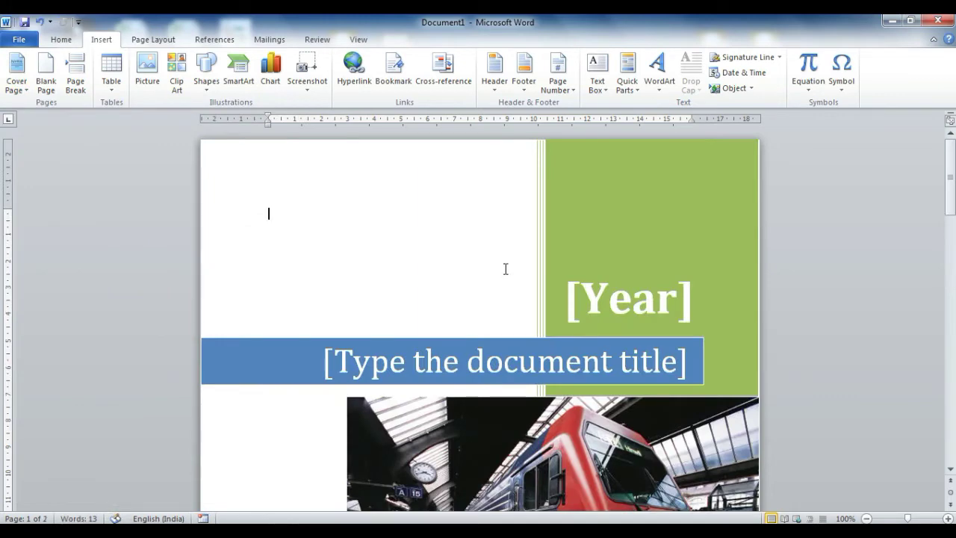
scroll(444, 271, "down", 3, "ctrl")
scroll(446, 273, "down", 1, "ctrl")
scroll(446, 273, "up", 3, "ctrl")
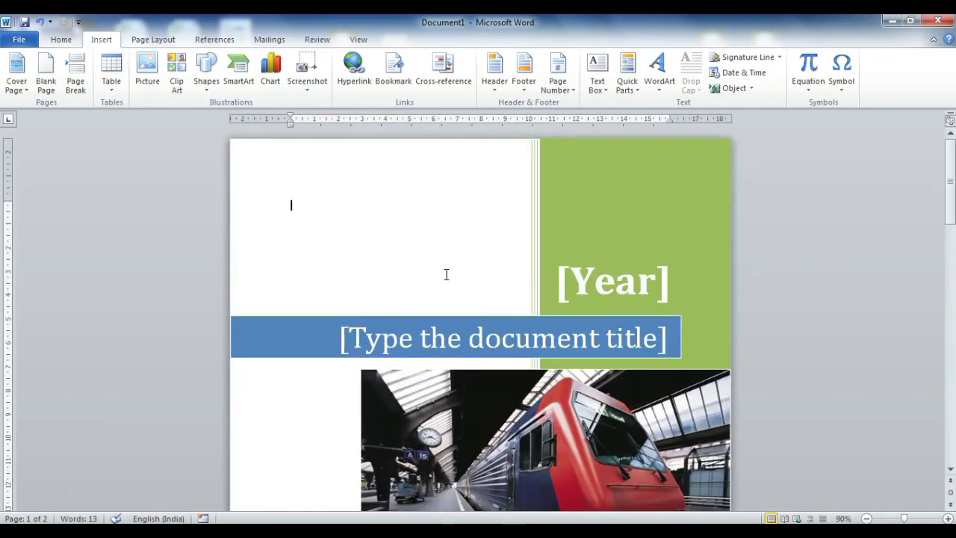
Enter 2022 as the cover year and replace the title placeholder with MS OFFICE (MS WORD)
left_click(620, 289)
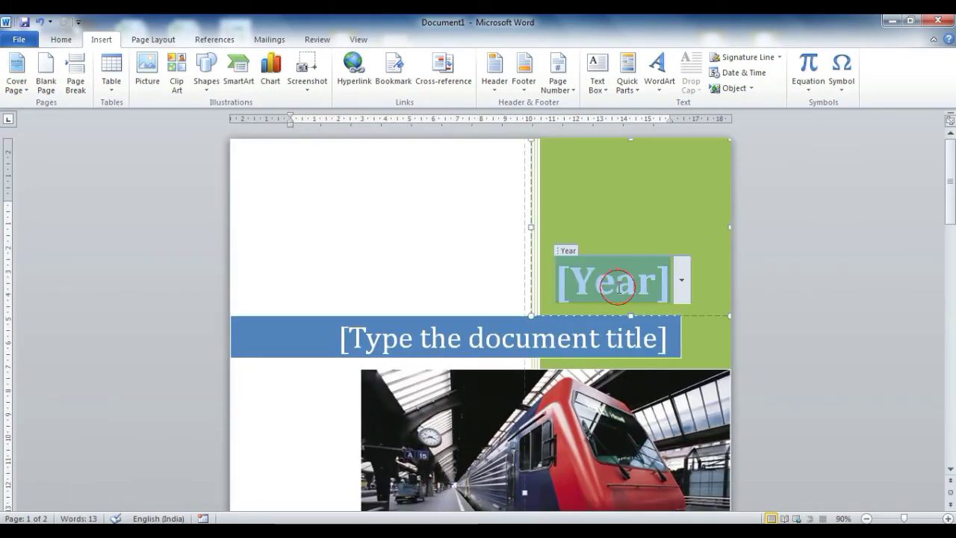
type("2")
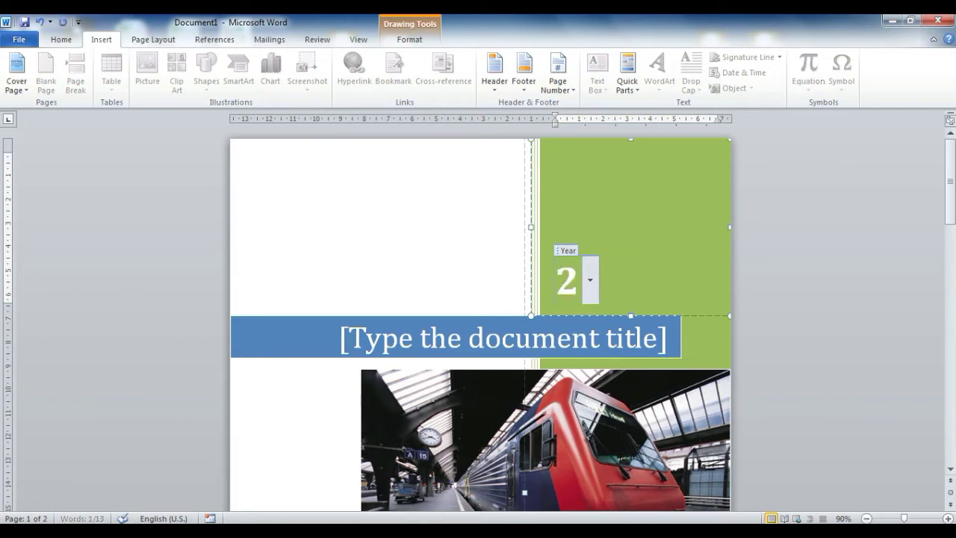
type("022")
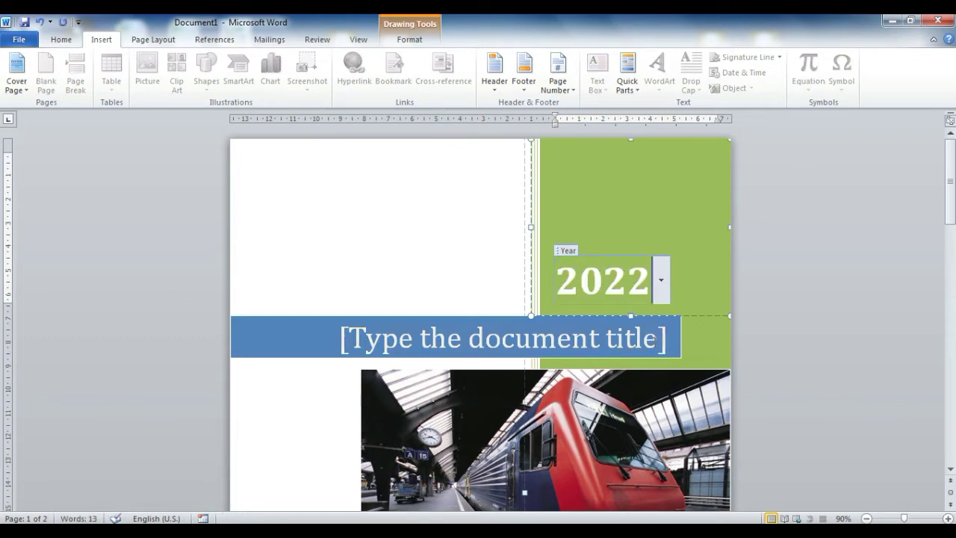
left_click(614, 351)
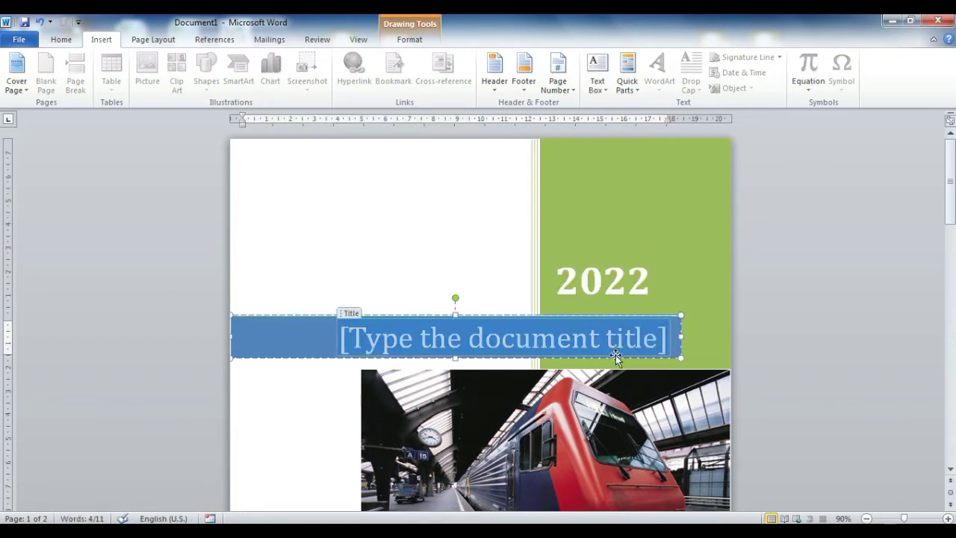
key("Delete")
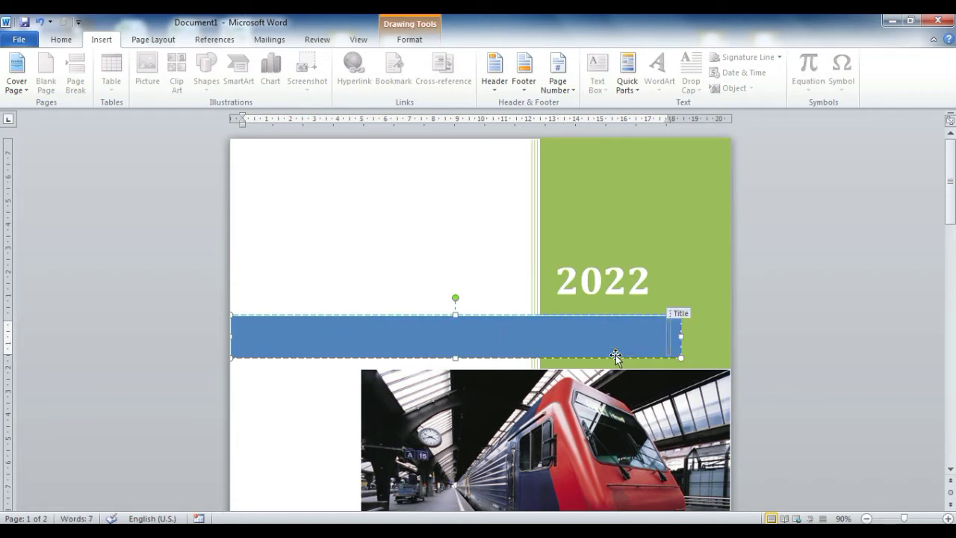
type("MS")
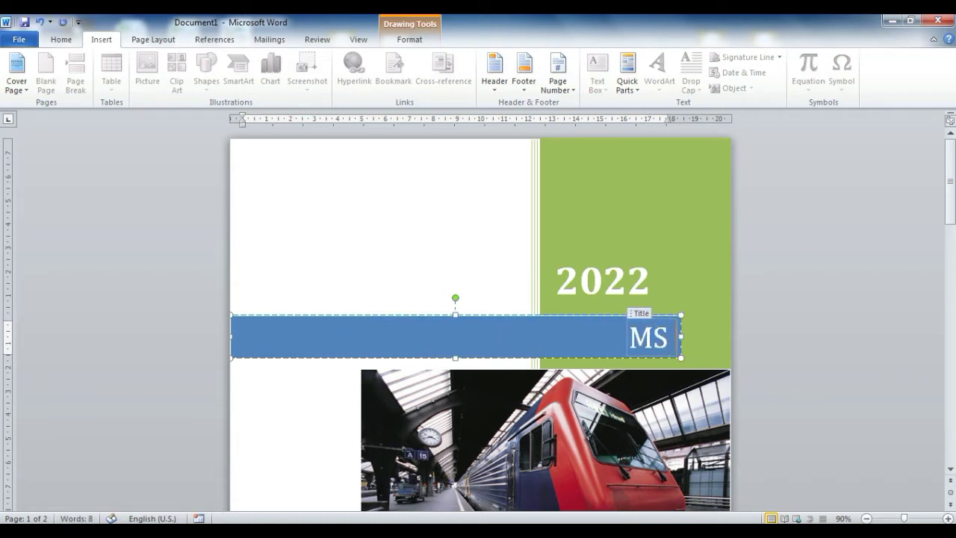
type(" OFFI")
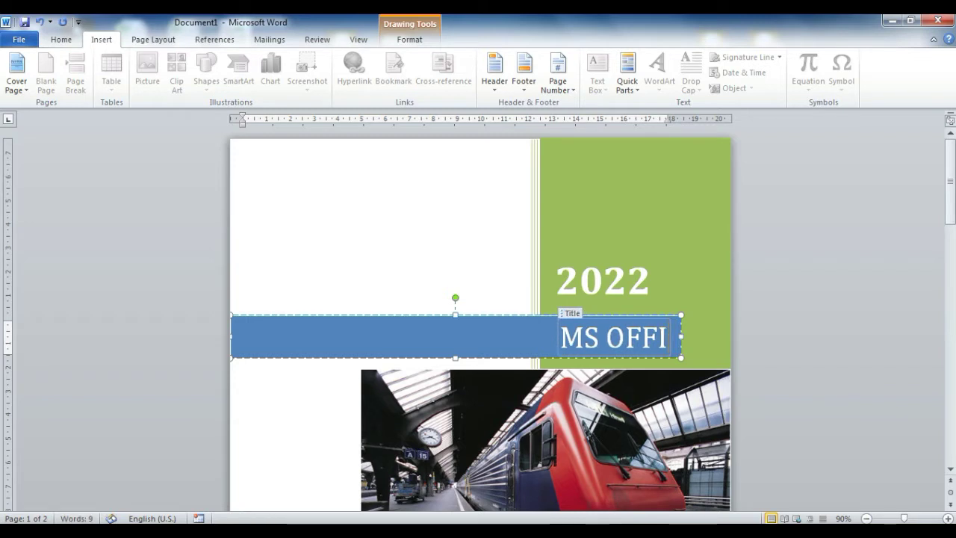
type("CE")
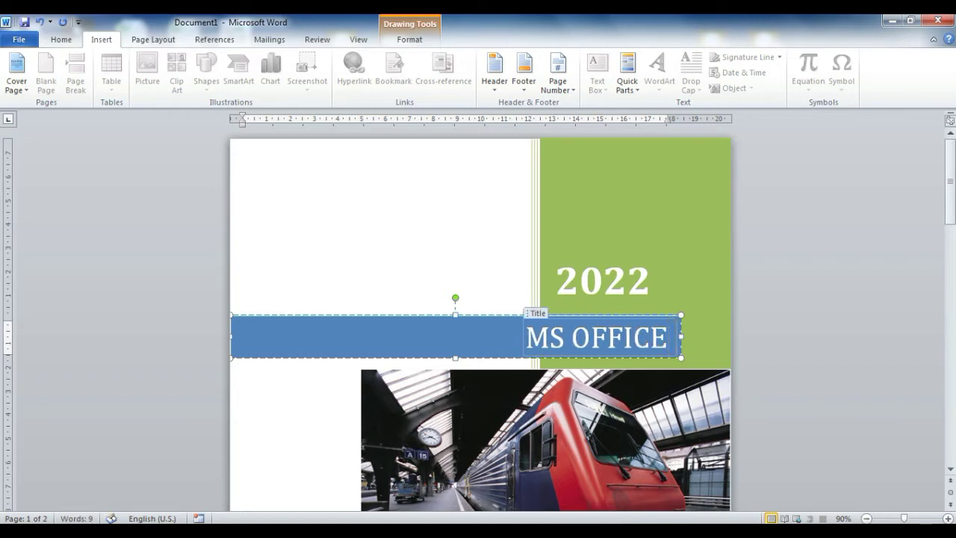
type(" (MS")
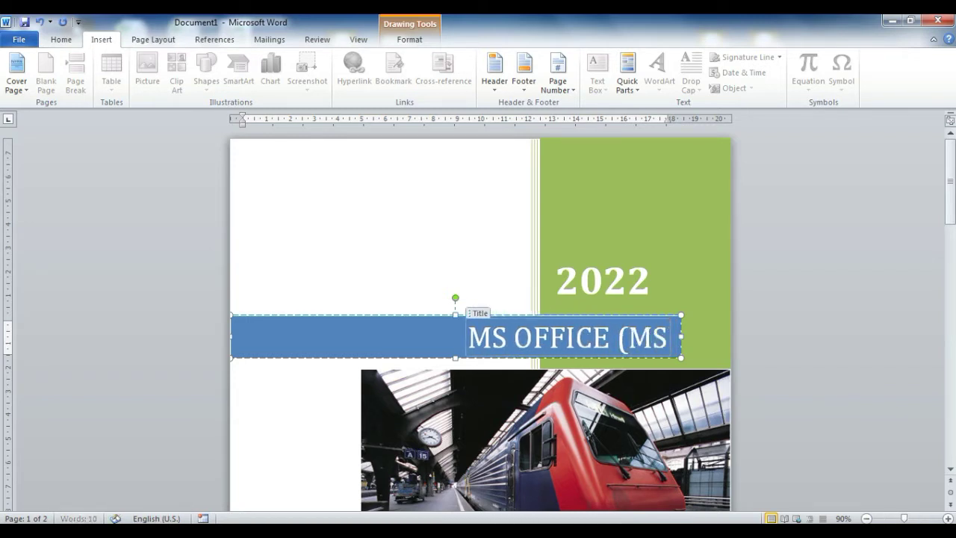
type(" WORD")
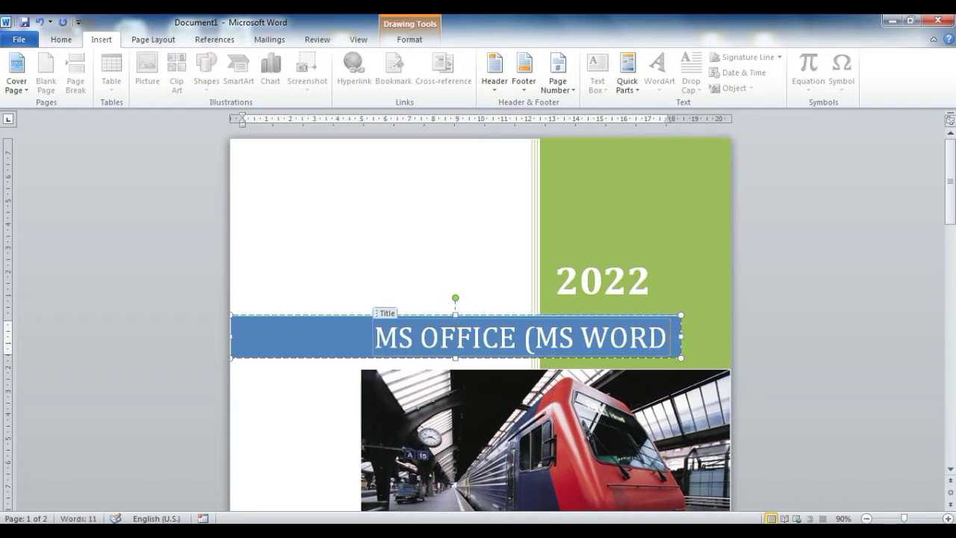
type(")")
scroll(523, 366, "down", 2)
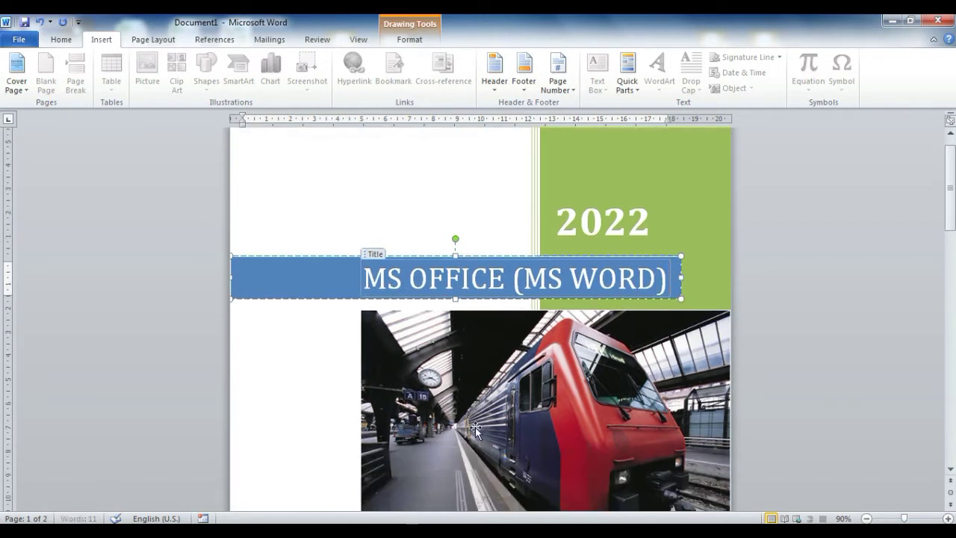
scroll(493, 373, "down", 1)
scroll(516, 159, "down", 2)
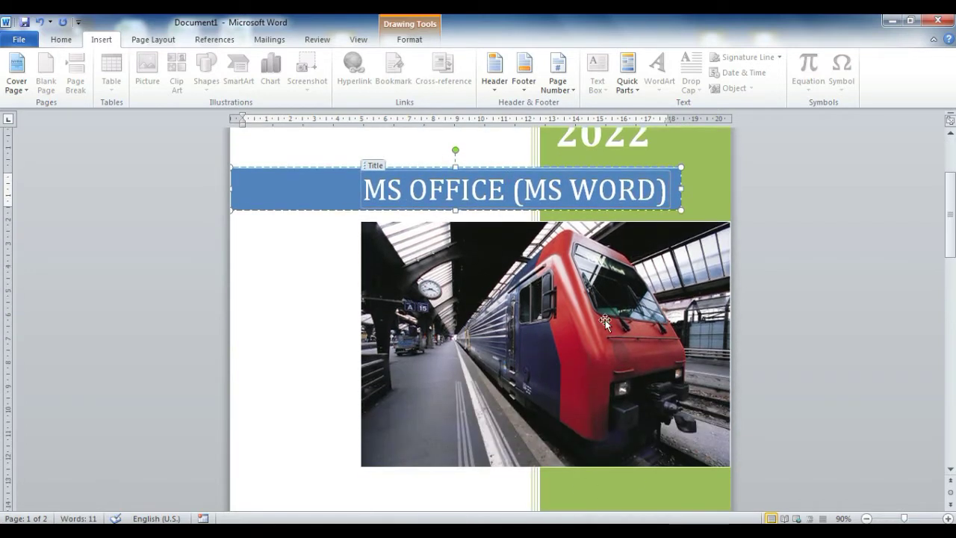
Use Change Picture to swap the train photo for the 'download' picture from the Desktop
left_click(521, 323)
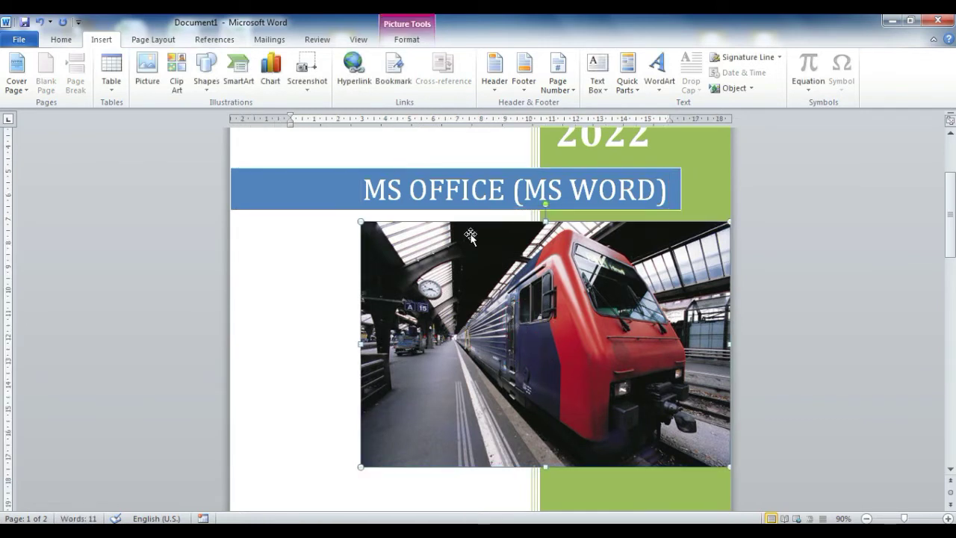
left_click(406, 40)
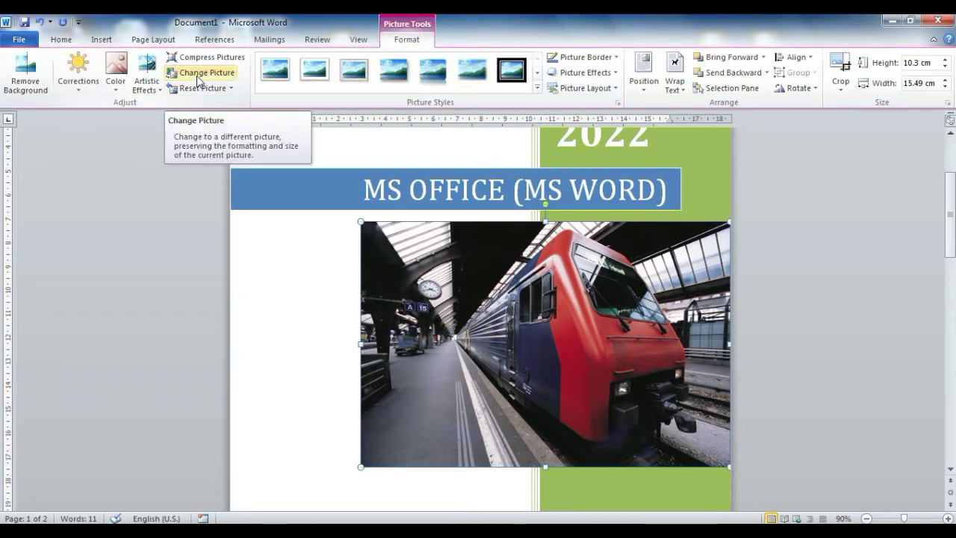
left_click(201, 74)
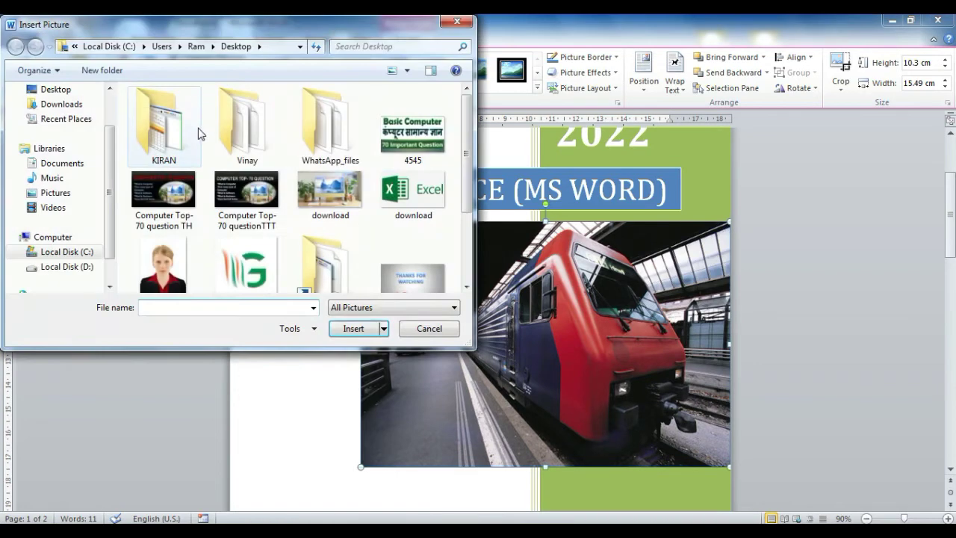
left_click(330, 193)
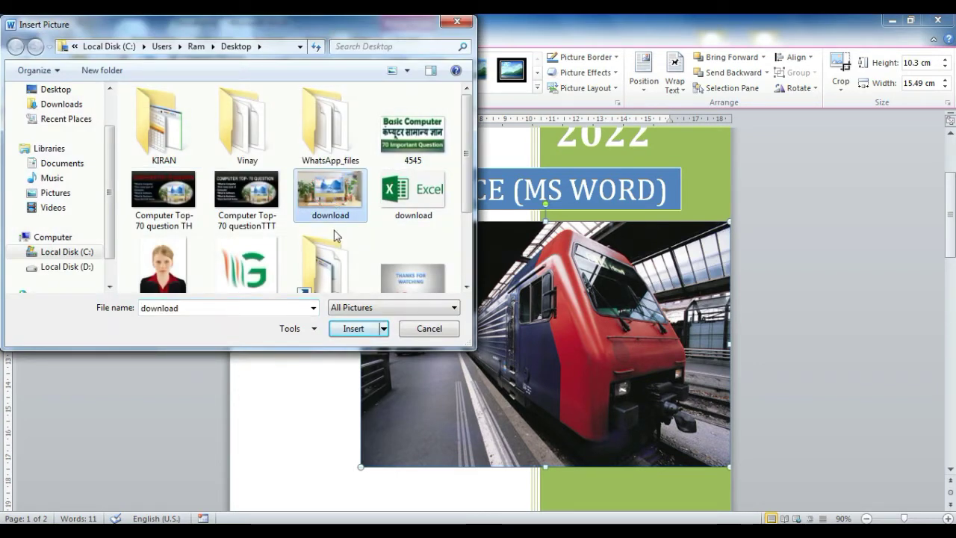
left_click(346, 330)
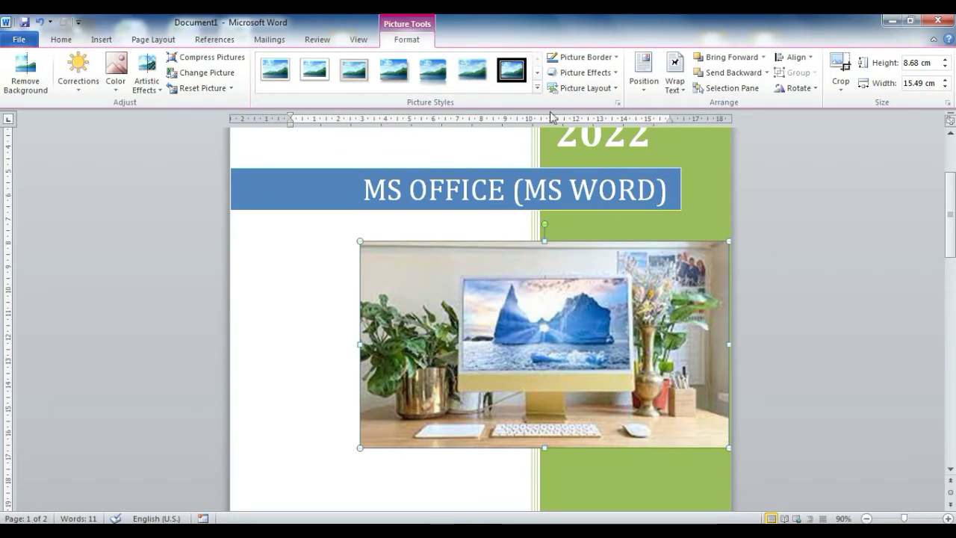
Apply the Double Frame, Black picture style with a purple picture border
left_click(537, 88)
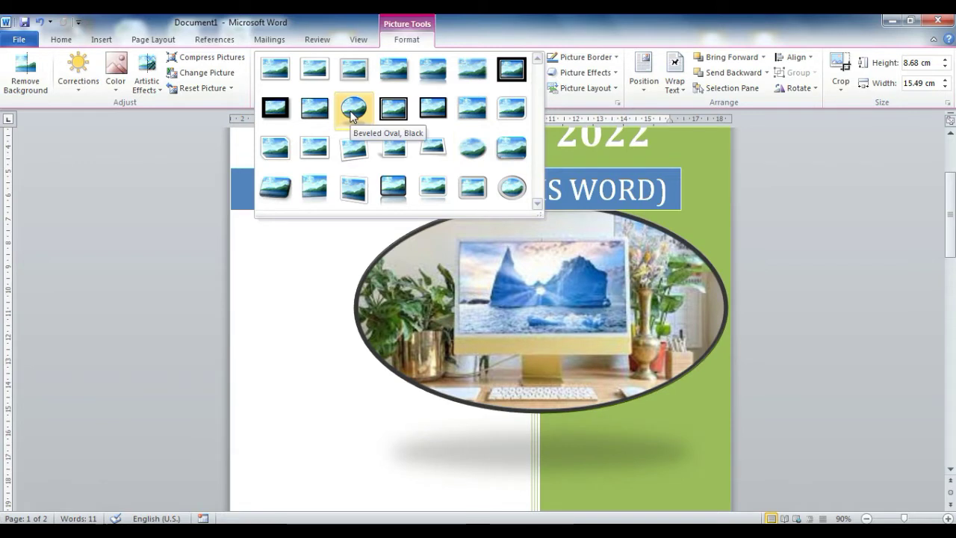
left_click(512, 74)
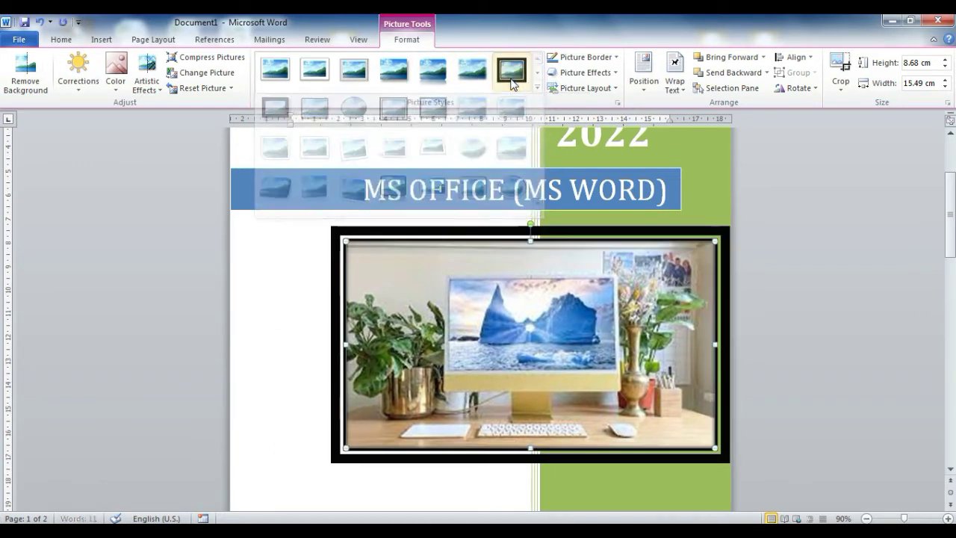
left_click(617, 60)
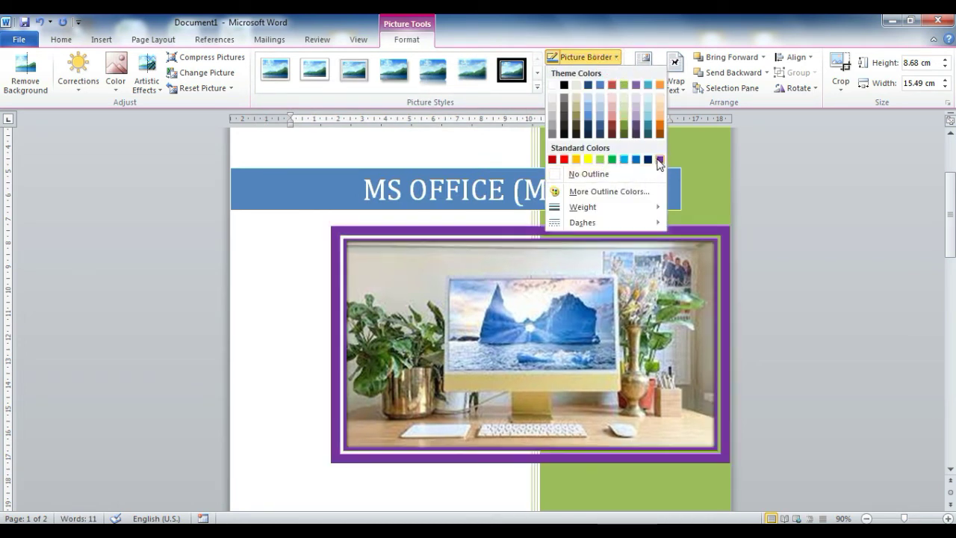
left_click(658, 159)
scroll(575, 291, "down", 2)
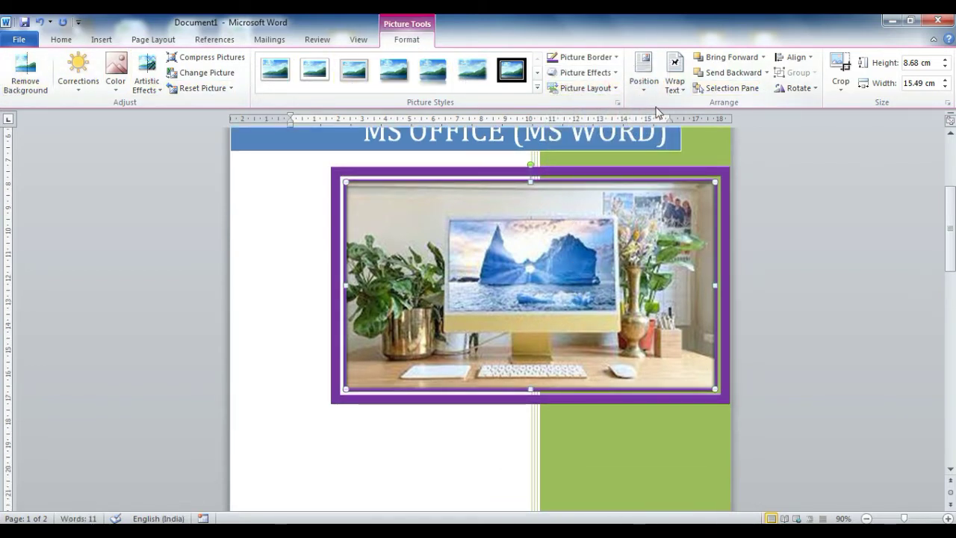
Look through the picture's Color and Corrections options, then close them without changes
left_click(117, 94)
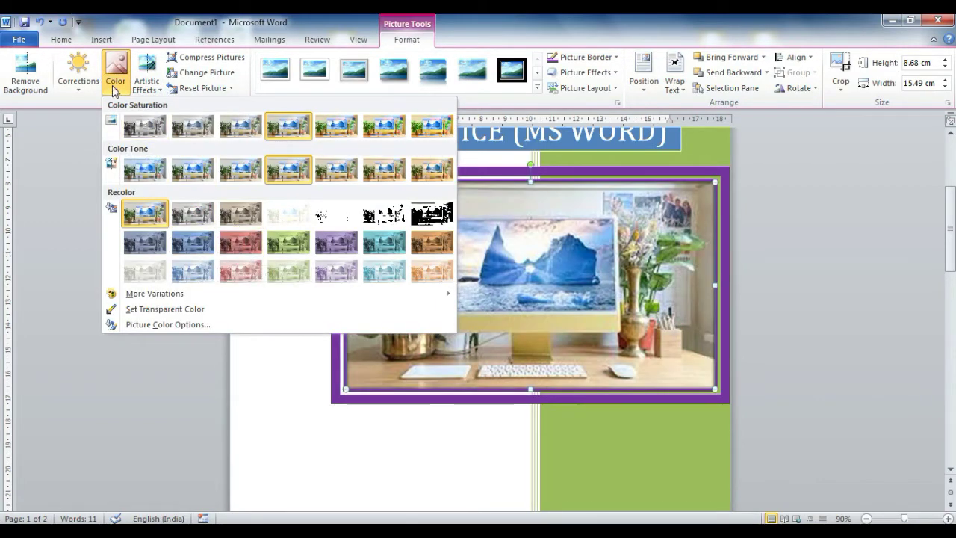
left_click(80, 84)
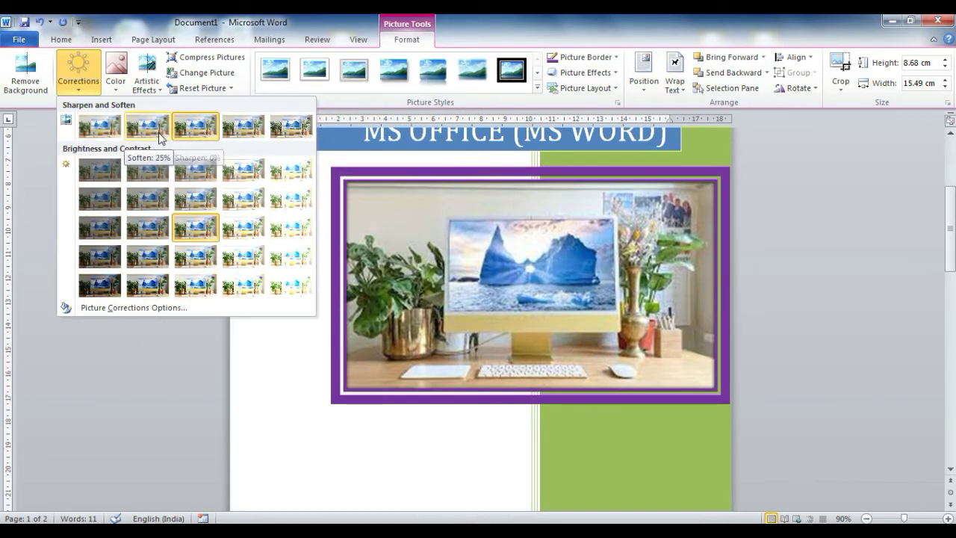
left_click(292, 371)
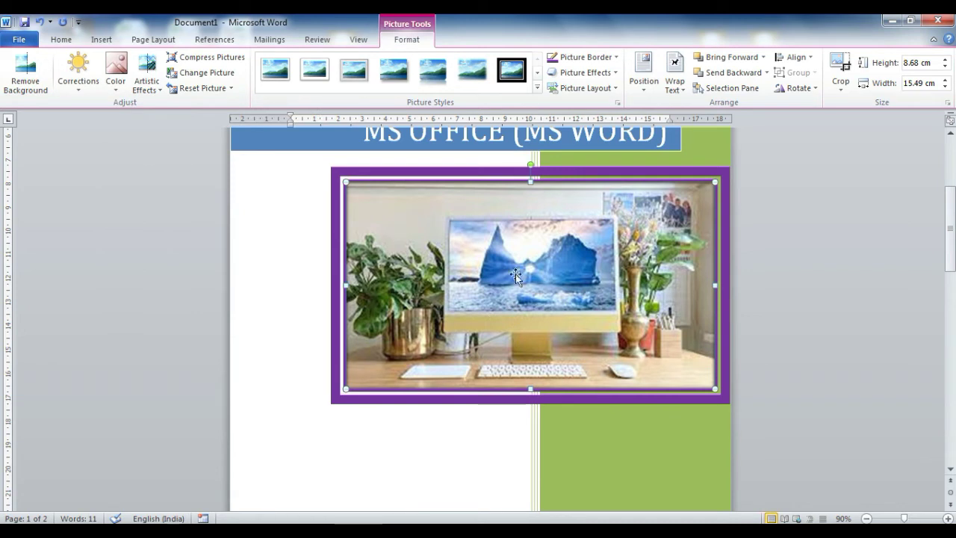
scroll(478, 243, "up", 1)
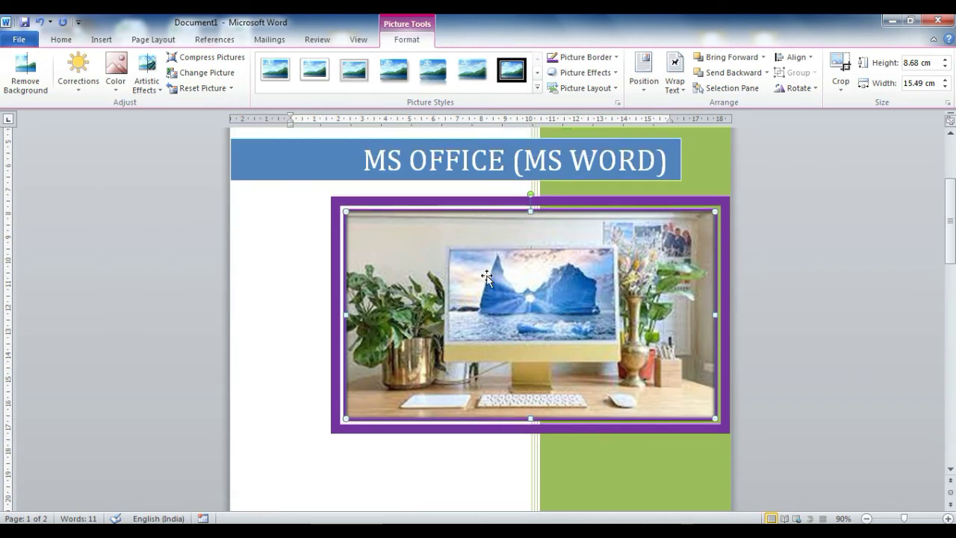
scroll(467, 276, "up", 1)
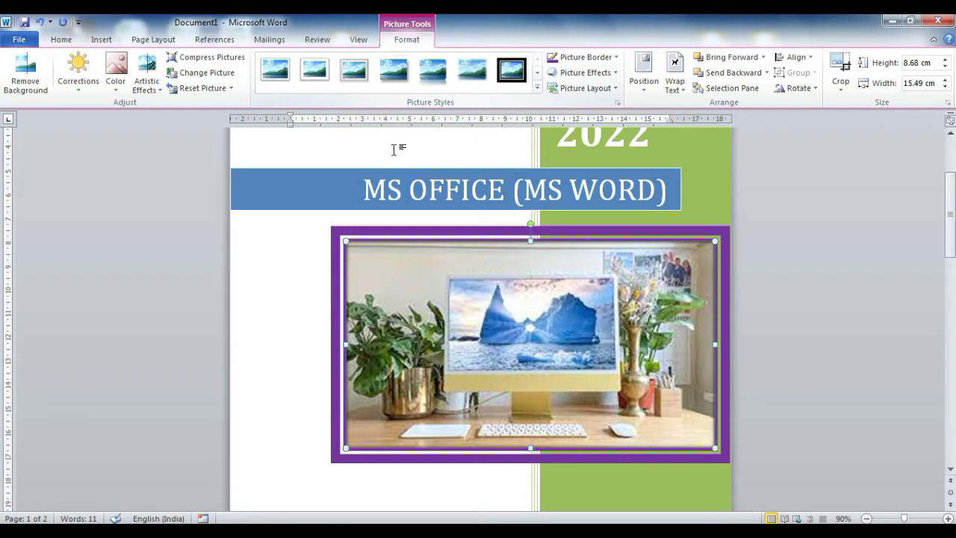
Give the MS OFFICE (MS WORD) title box the purple shape style and an outlined WordArt style
left_click(380, 189)
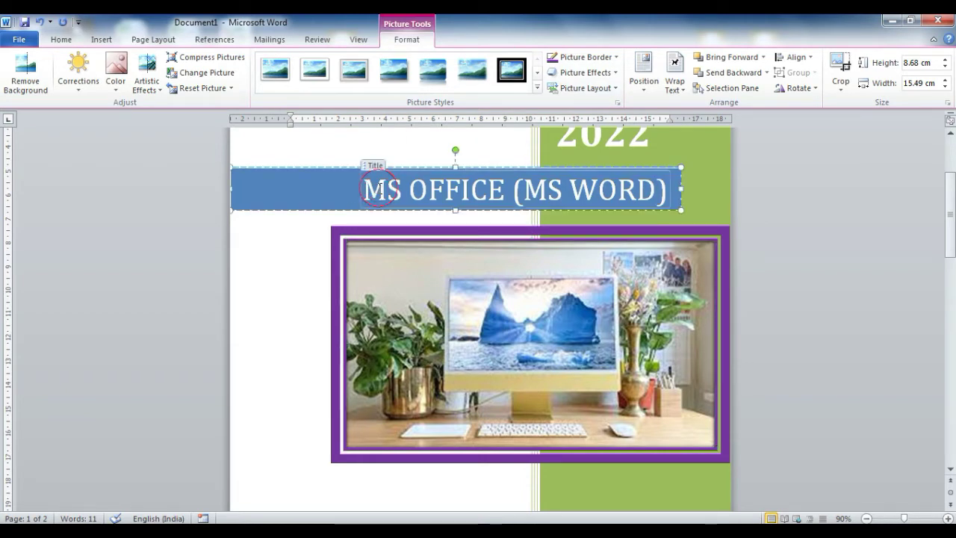
left_click(409, 41)
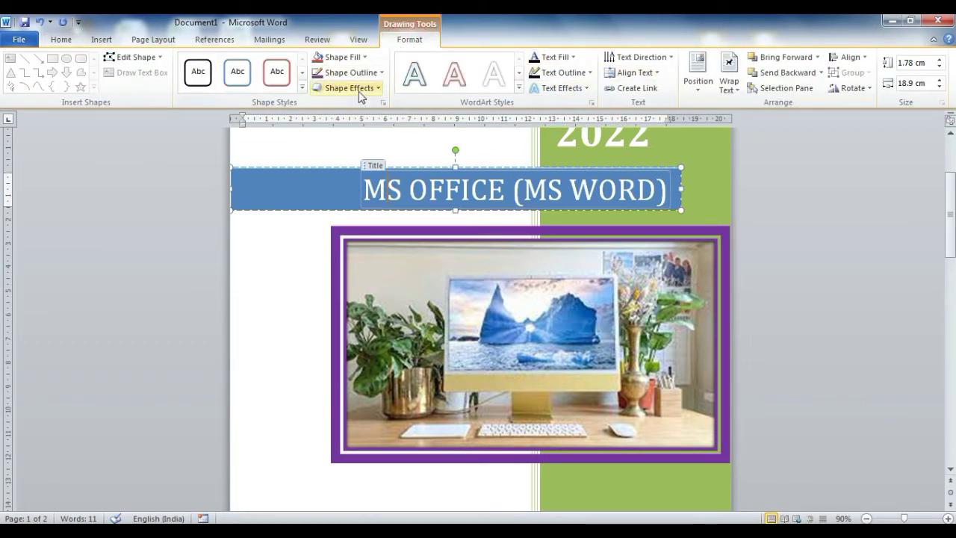
left_click(302, 87)
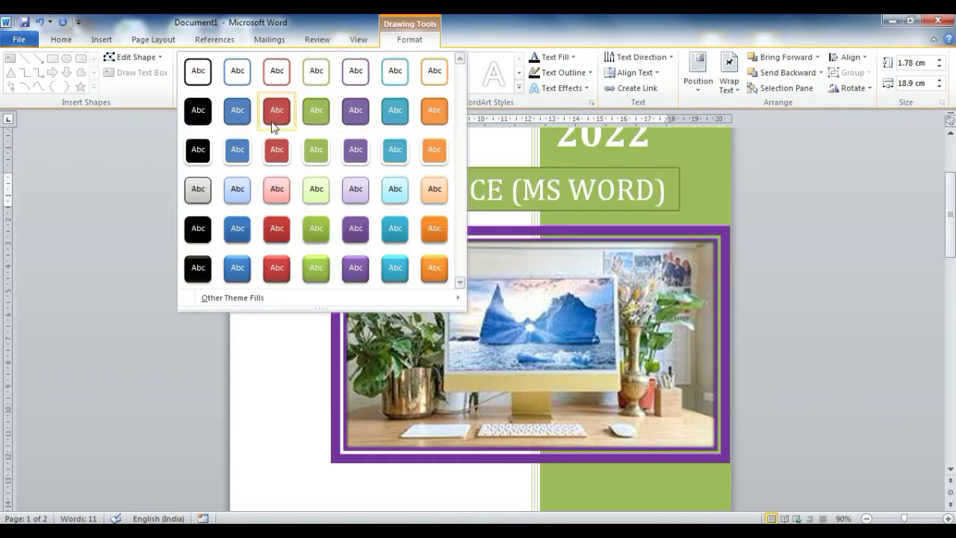
left_click(359, 114)
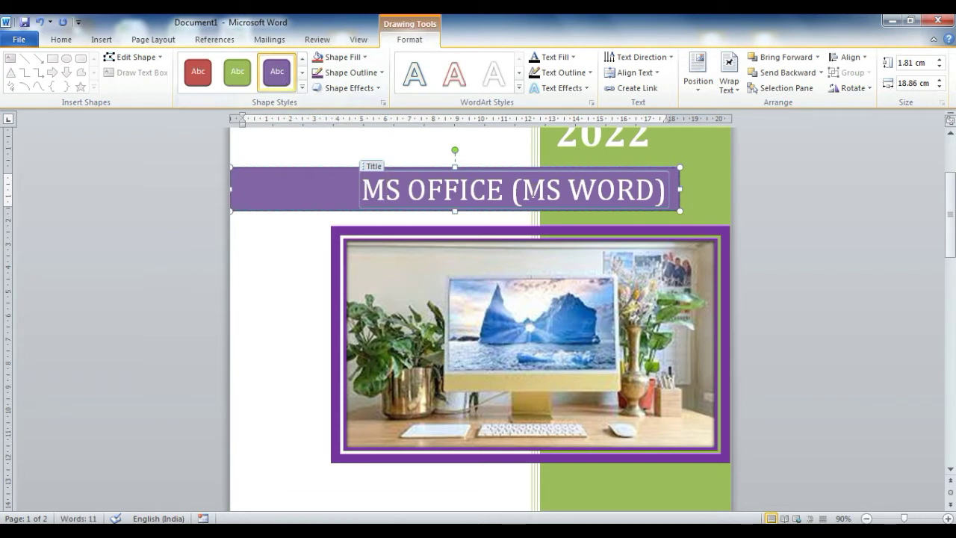
left_click(518, 88)
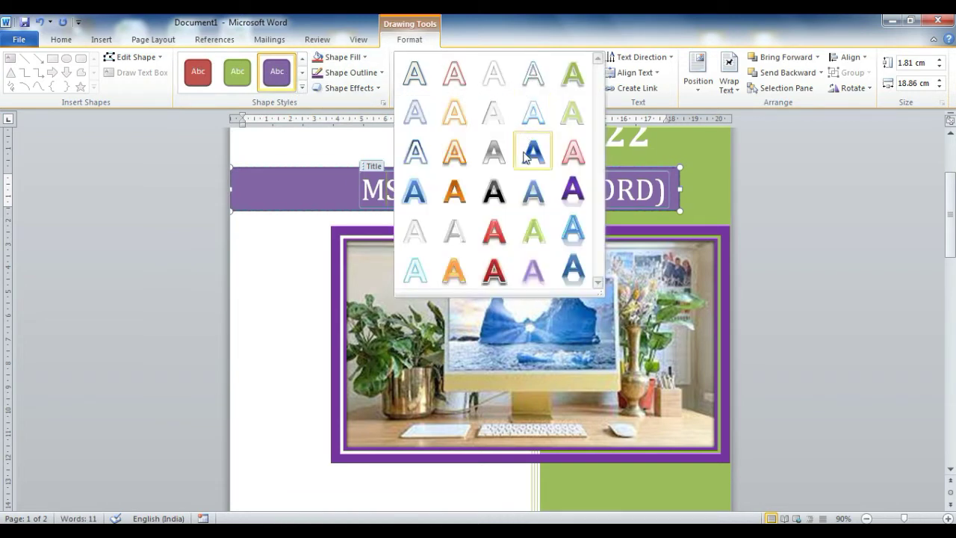
left_click(533, 112)
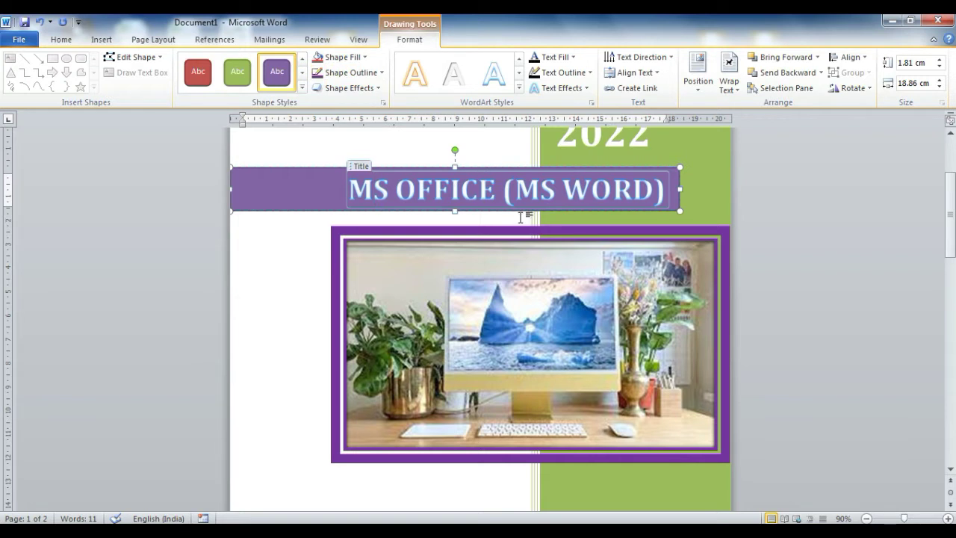
Fill the cover's Company placeholder with BY GYAN EDUWORLD
scroll(521, 217, "down", 1)
scroll(520, 217, "down", 1)
scroll(521, 215, "down", 1)
scroll(521, 214, "down", 2)
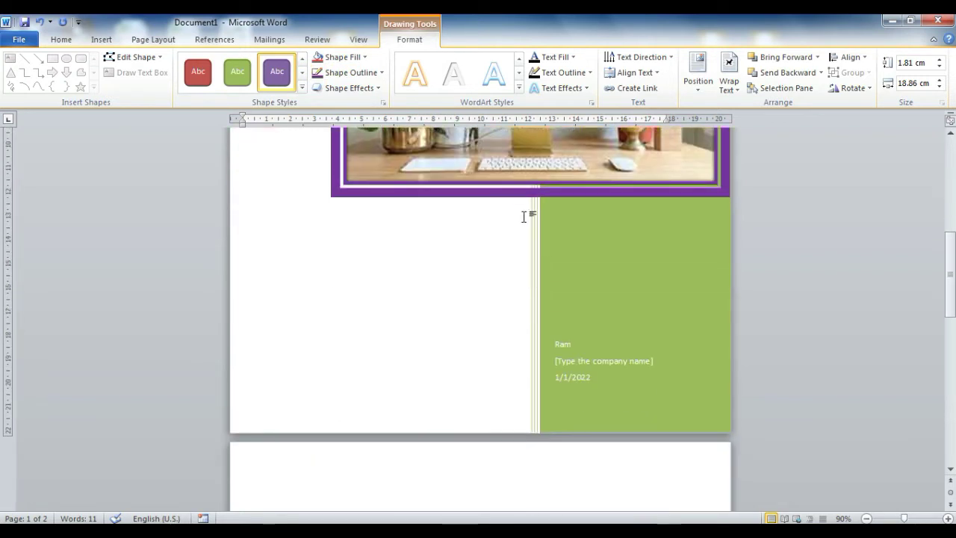
left_click(560, 360)
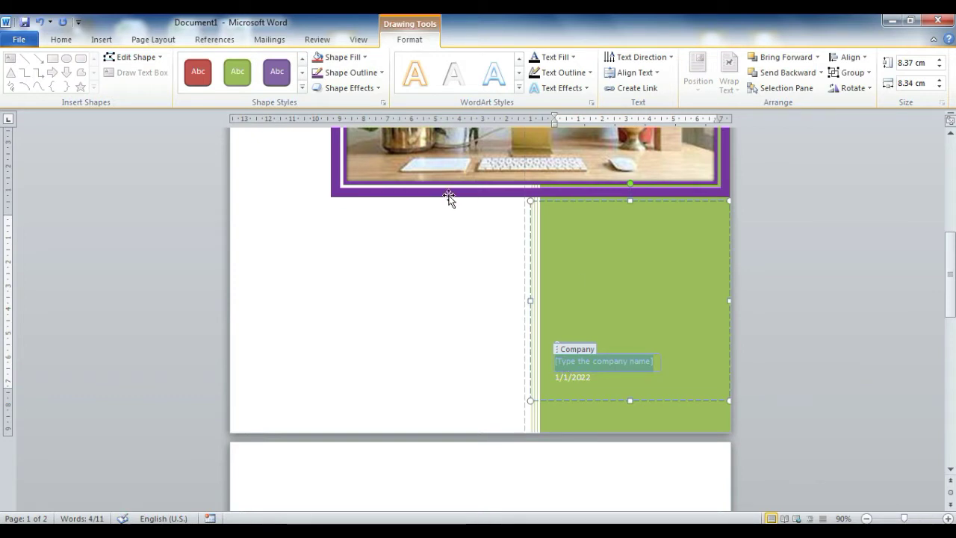
type("BY GY")
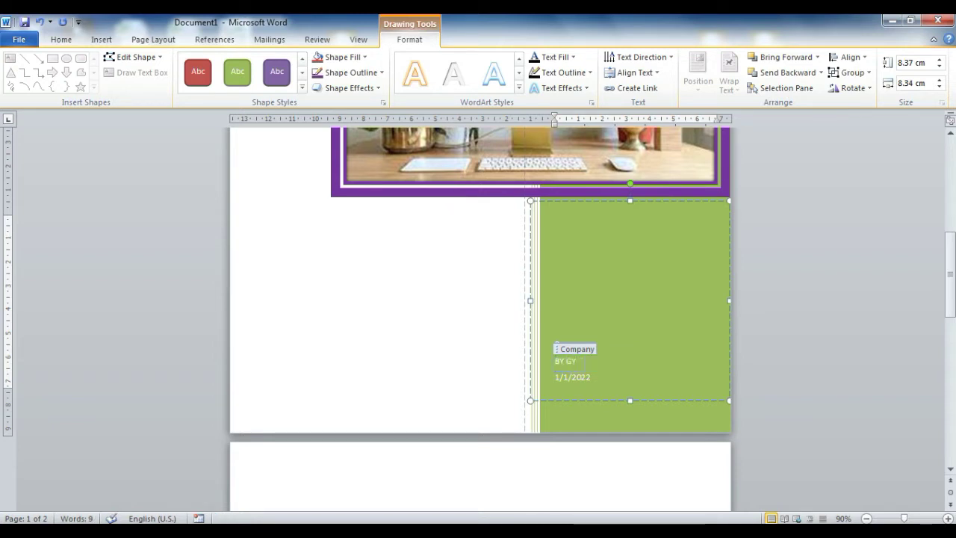
type("AN E")
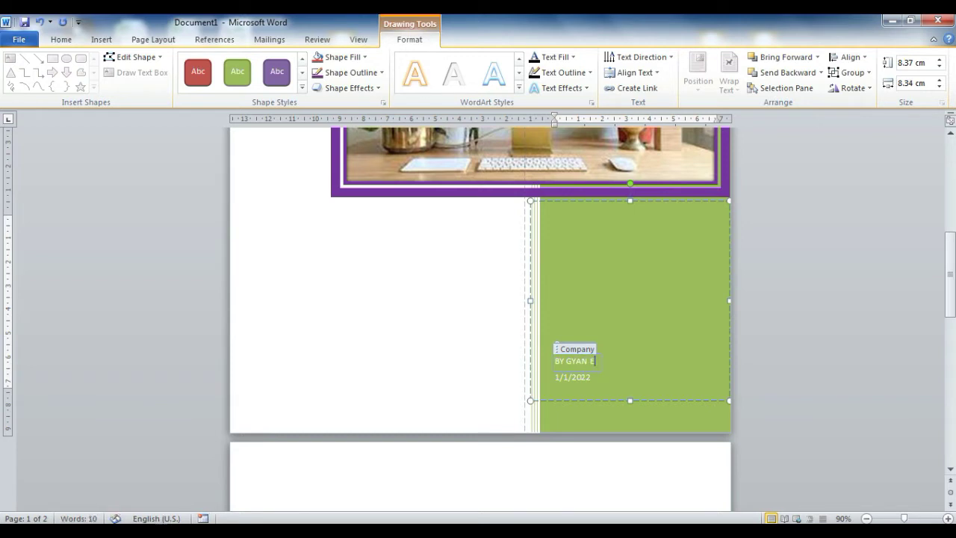
type("DUWORLD")
Change the cover date's day and month from 1/1 to 26/05
left_click(558, 380)
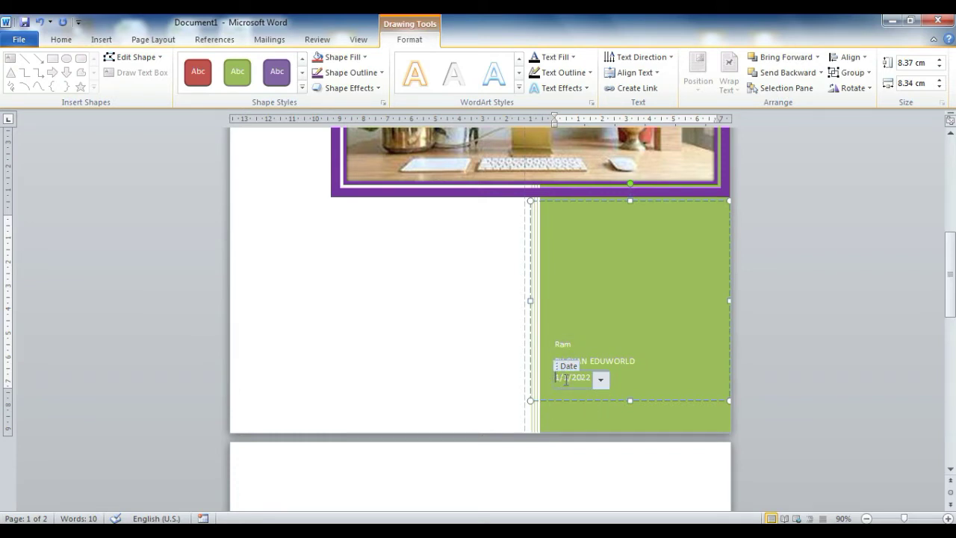
left_click(566, 379)
key("BackSpace")
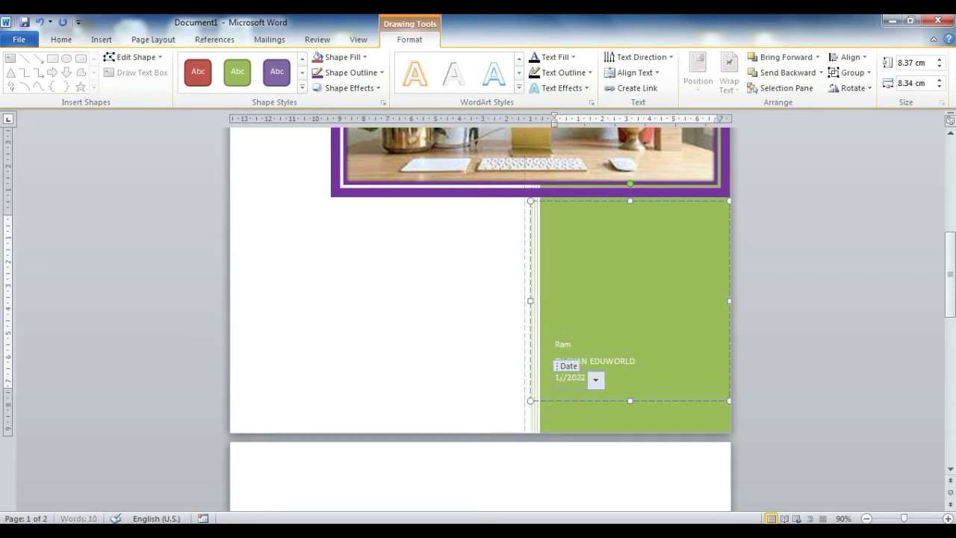
key("BackSpace")
key("BackSpace")
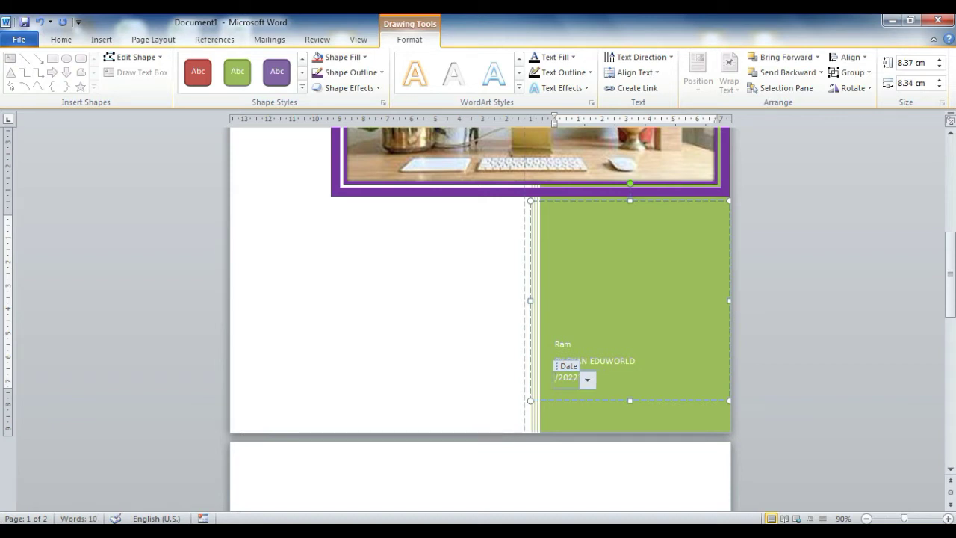
type("26/")
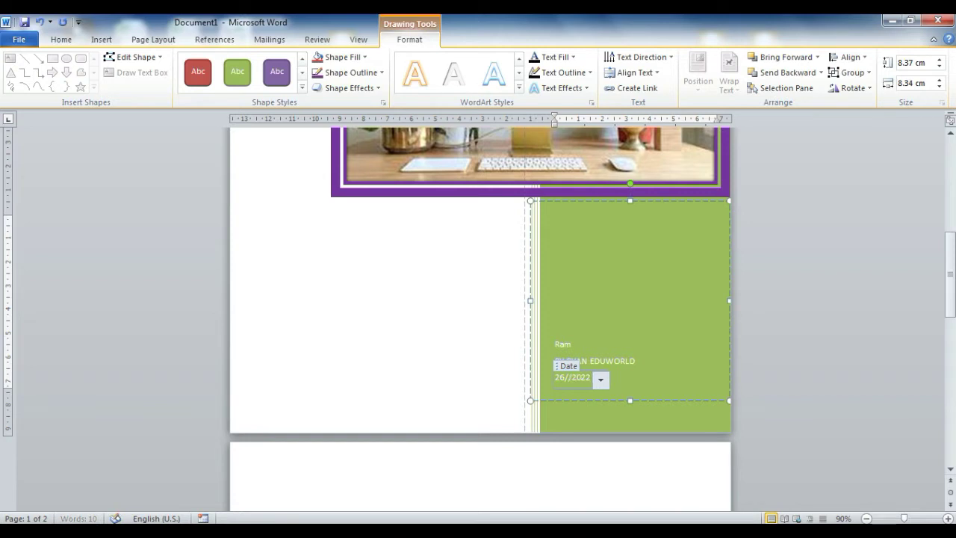
type("05")
left_click(407, 307)
scroll(262, 194, "up", 7)
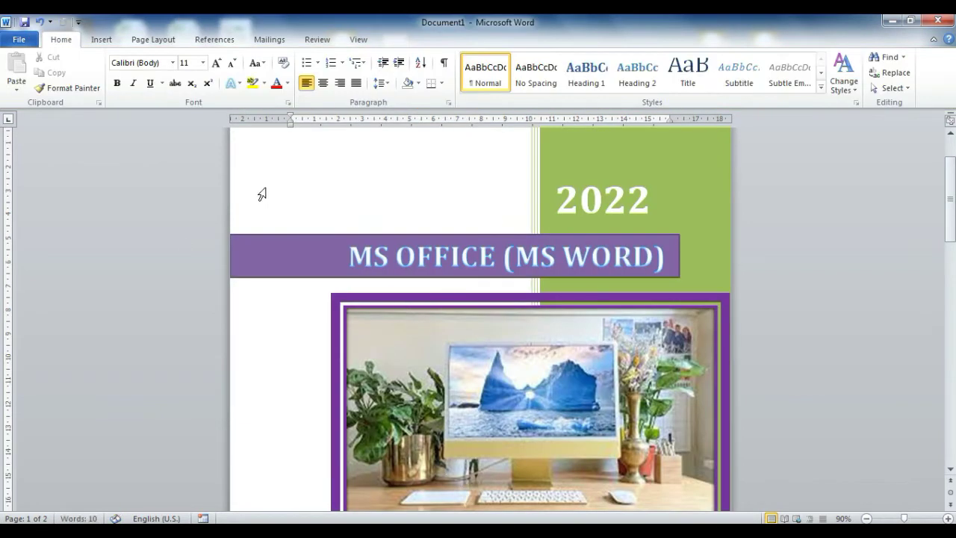
left_click(100, 39)
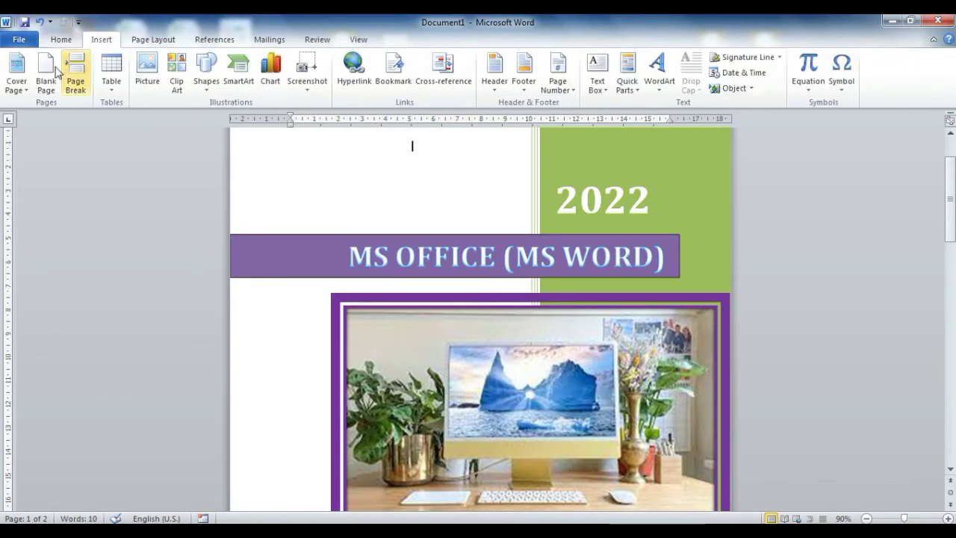
left_click(17, 74)
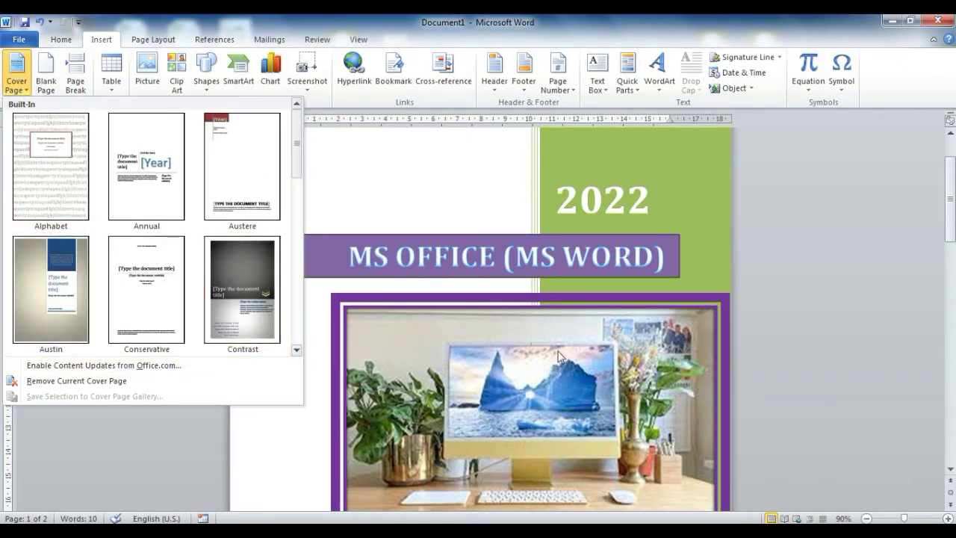
left_click(426, 194)
scroll(427, 195, "down", 4, "ctrl")
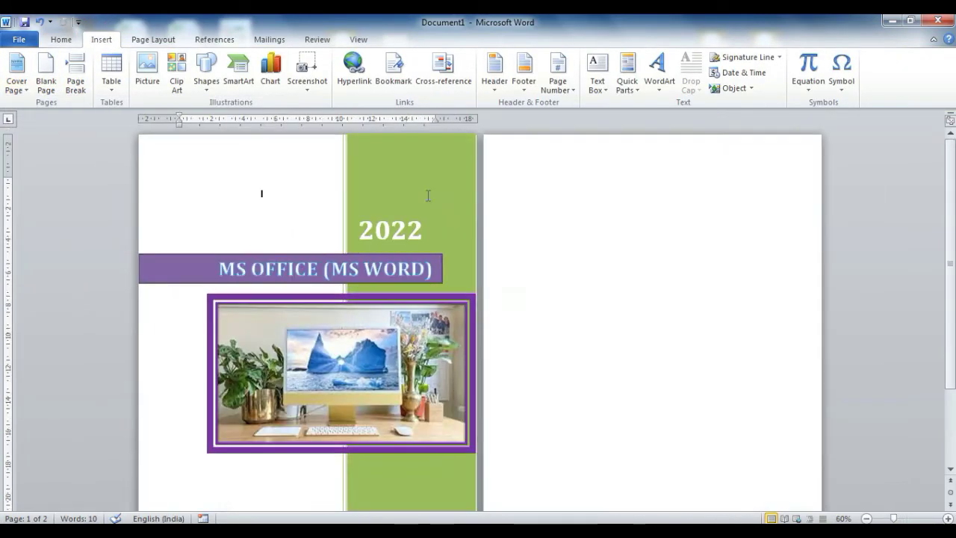
scroll(297, 291, "down", 1, "ctrl")
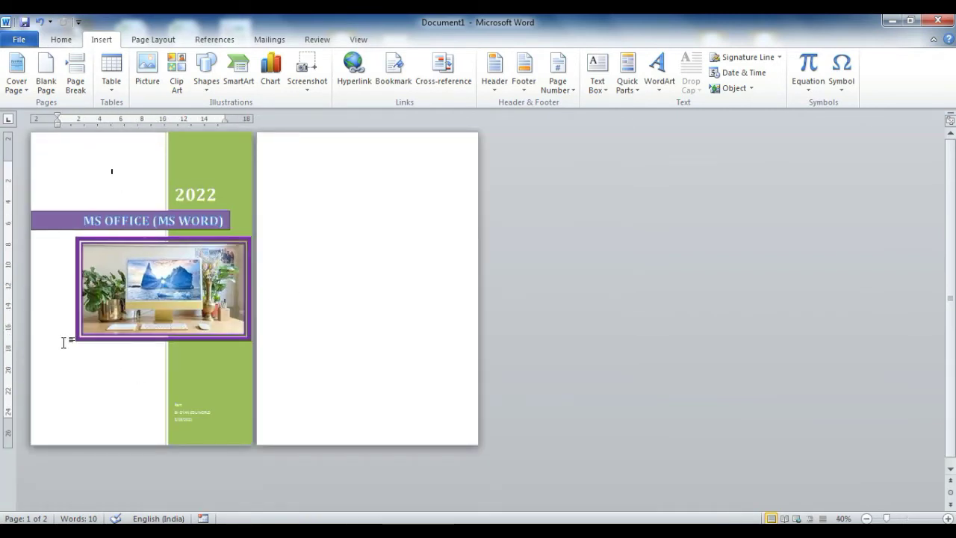
scroll(221, 306, "up", 5, "ctrl")
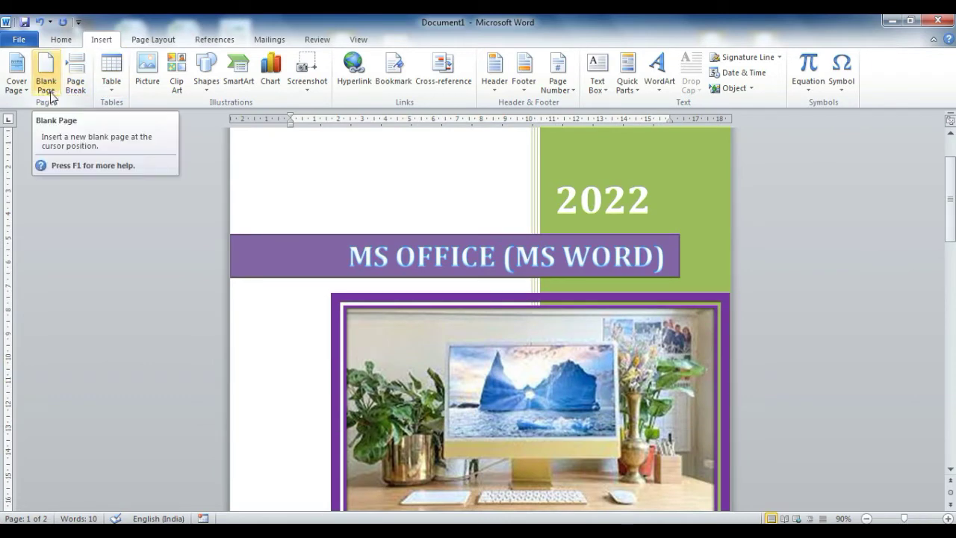
scroll(337, 409, "down", 6)
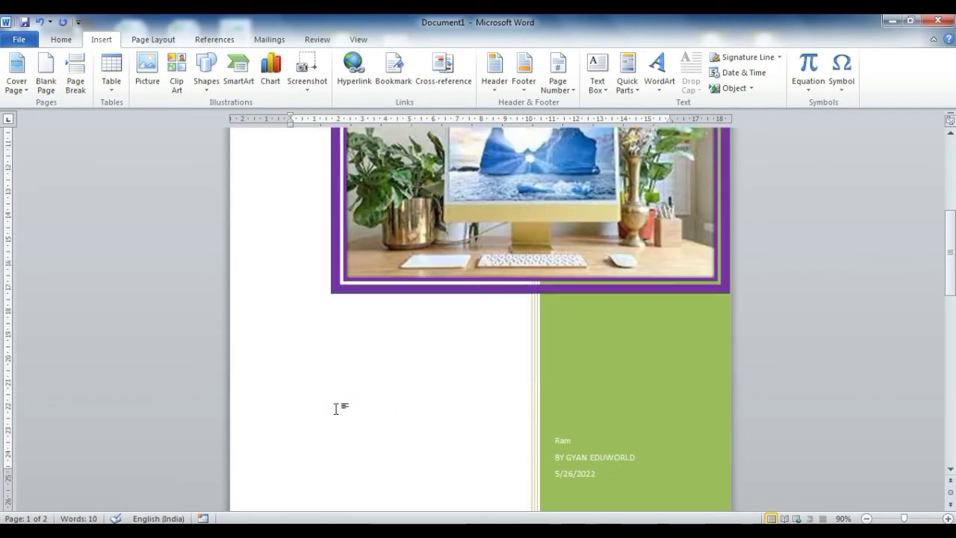
scroll(337, 409, "down", 4)
scroll(329, 412, "down", 1)
Generate three sample paragraphs at the top of page 2 with =RAND()
scroll(311, 329, "down", 4)
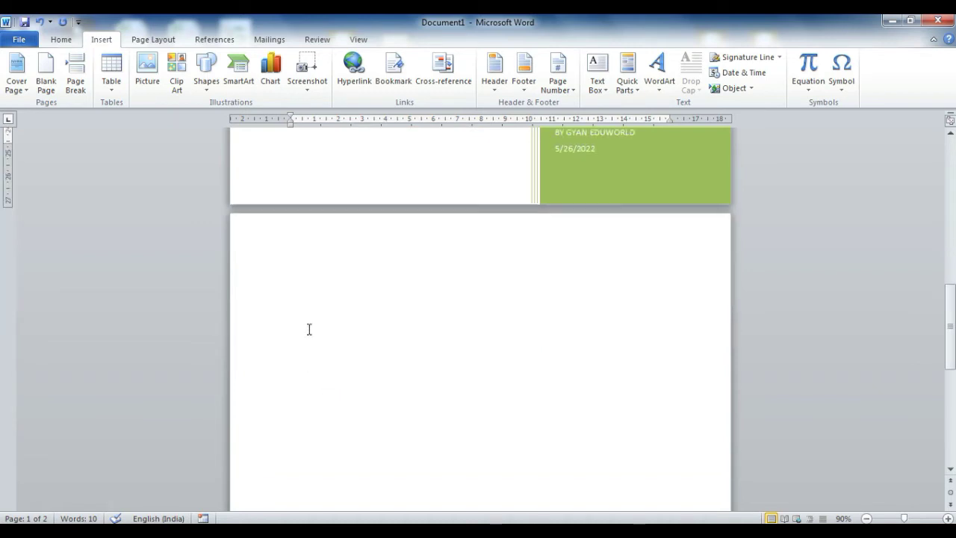
left_click(309, 301)
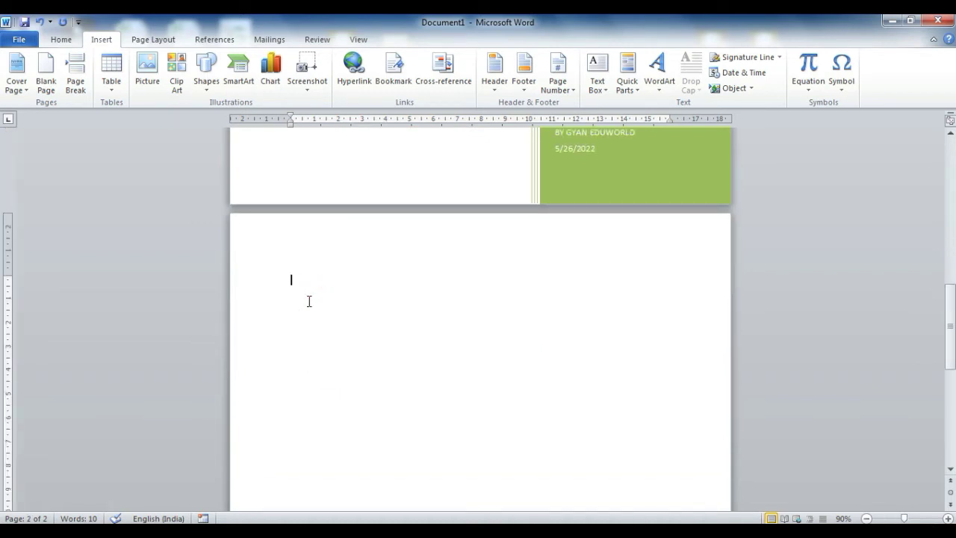
type("=RA")
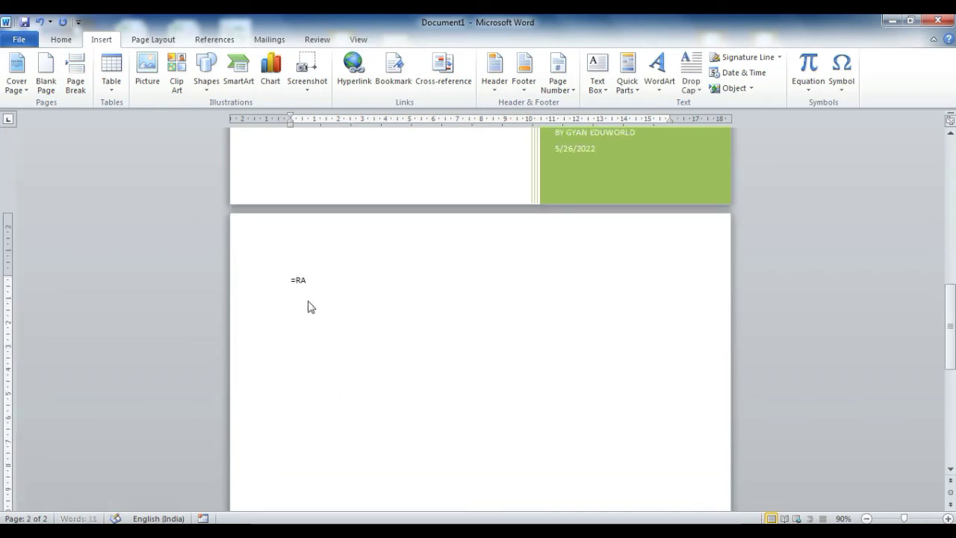
type("ND(")
type(")")
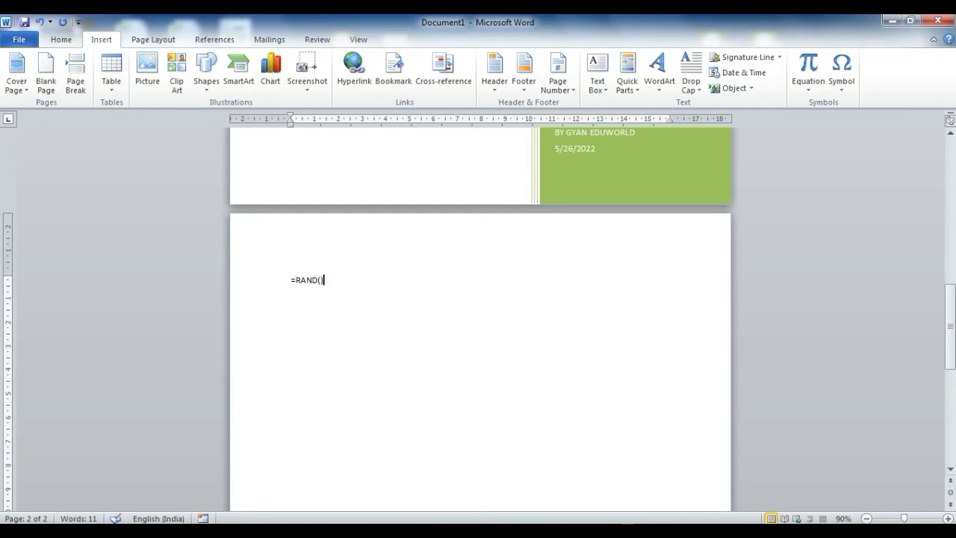
key("Return")
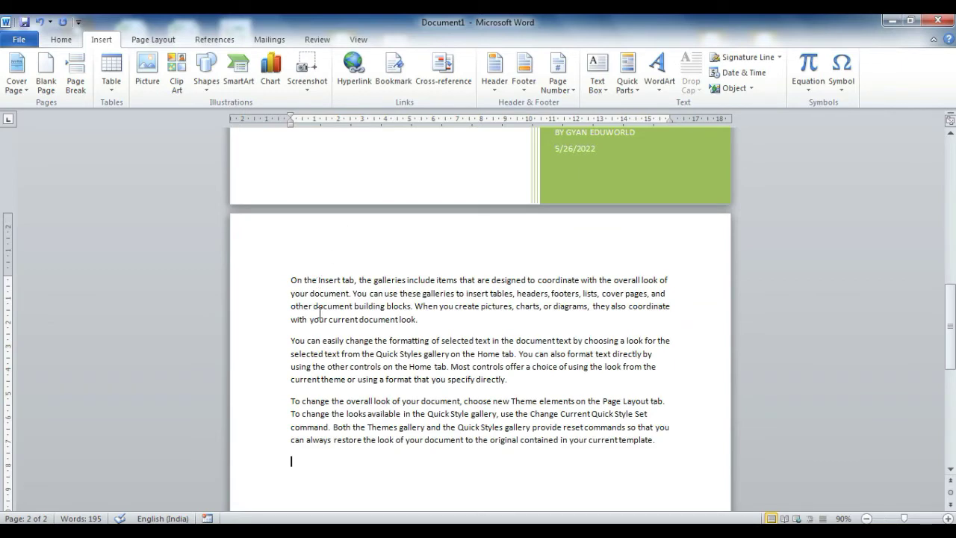
scroll(300, 304, "down", 5, "ctrl")
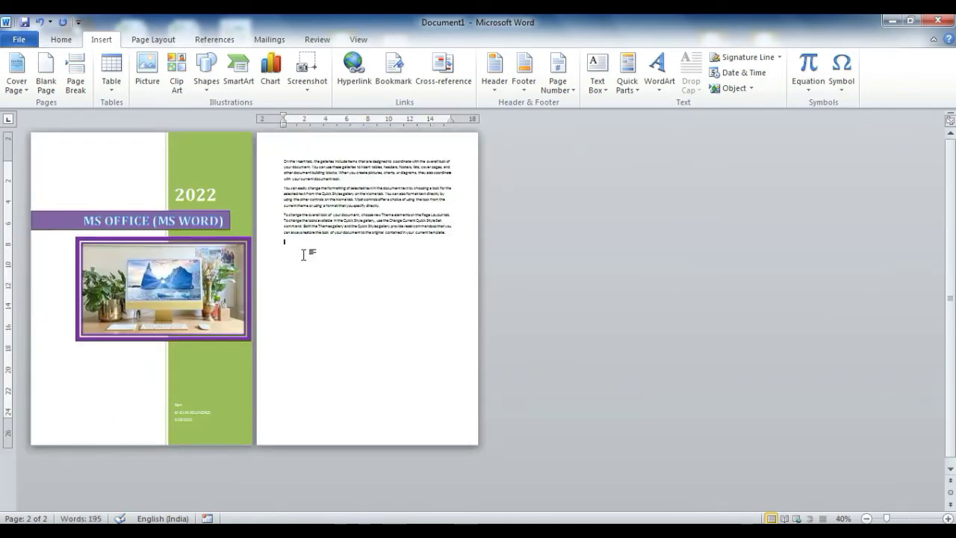
scroll(304, 255, "up", 3, "ctrl")
scroll(457, 299, "up", 2, "ctrl")
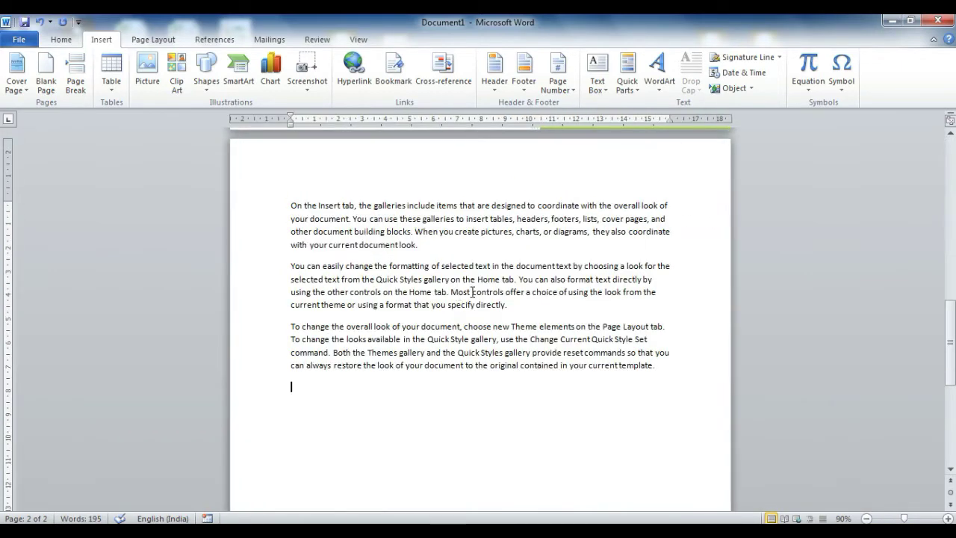
left_click(293, 204)
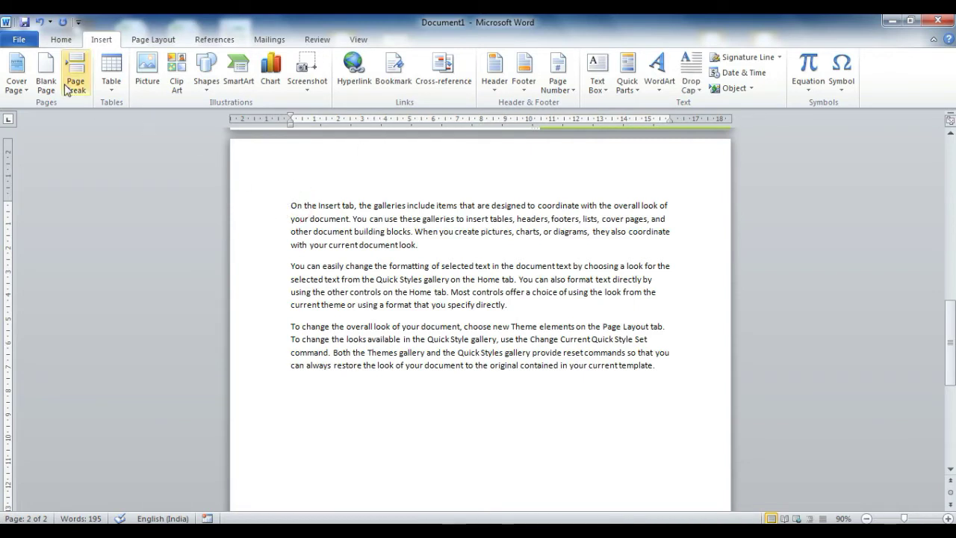
Insert a blank page before the sample body text
left_click(46, 75)
scroll(404, 315, "up", 2)
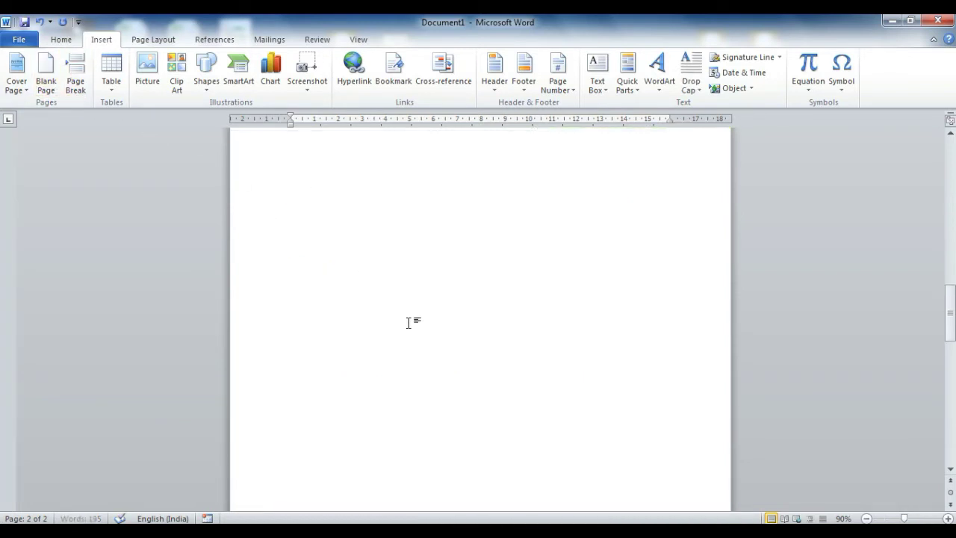
scroll(403, 314, "down", 2)
scroll(403, 307, "down", 5, "ctrl")
scroll(403, 307, "down", 1, "ctrl")
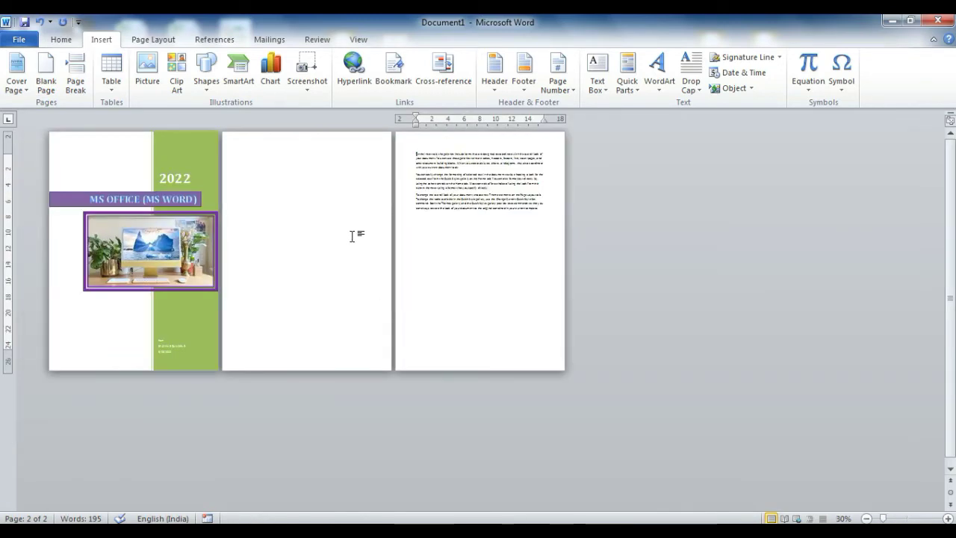
scroll(427, 269, "up", 4, "ctrl")
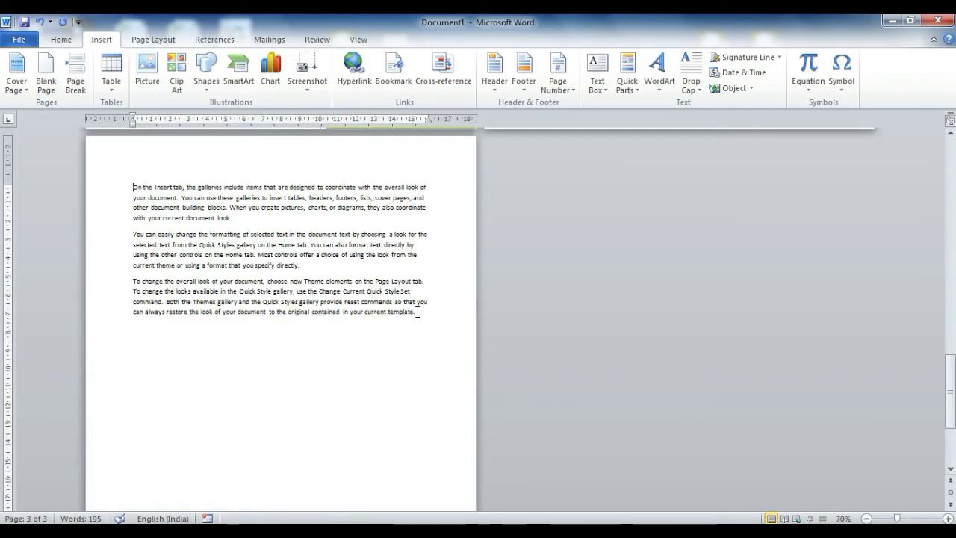
scroll(344, 399, "down", 2)
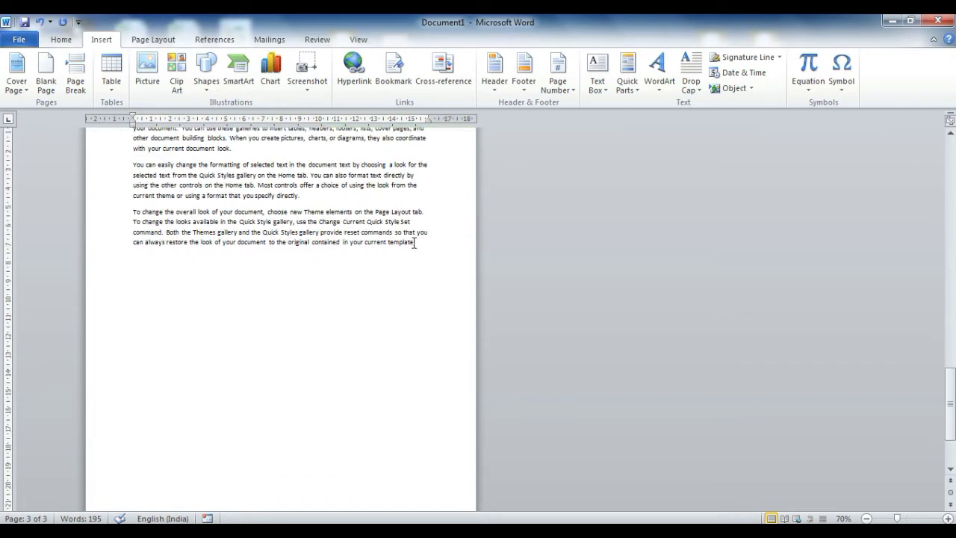
Add a second blank page after the text page
left_click(46, 75)
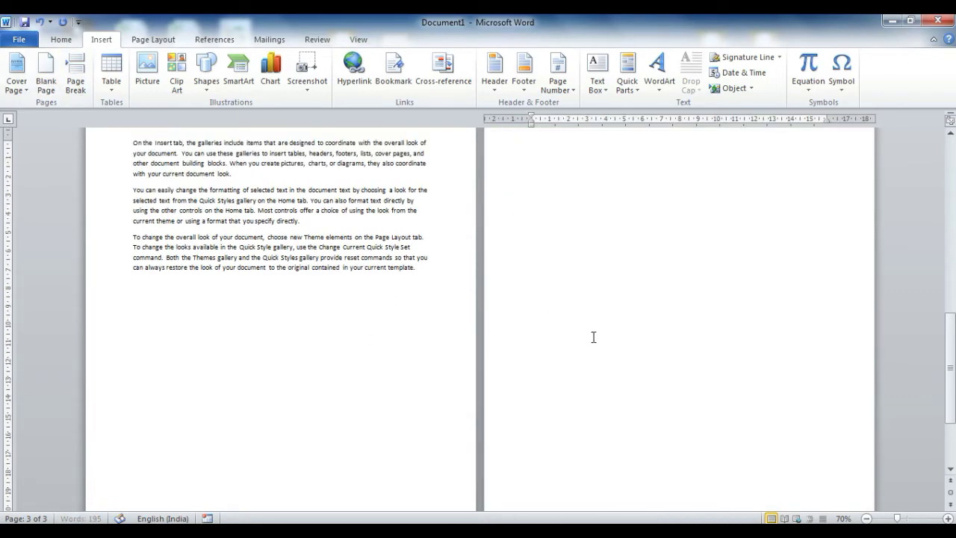
scroll(594, 337, "down", 4, "ctrl")
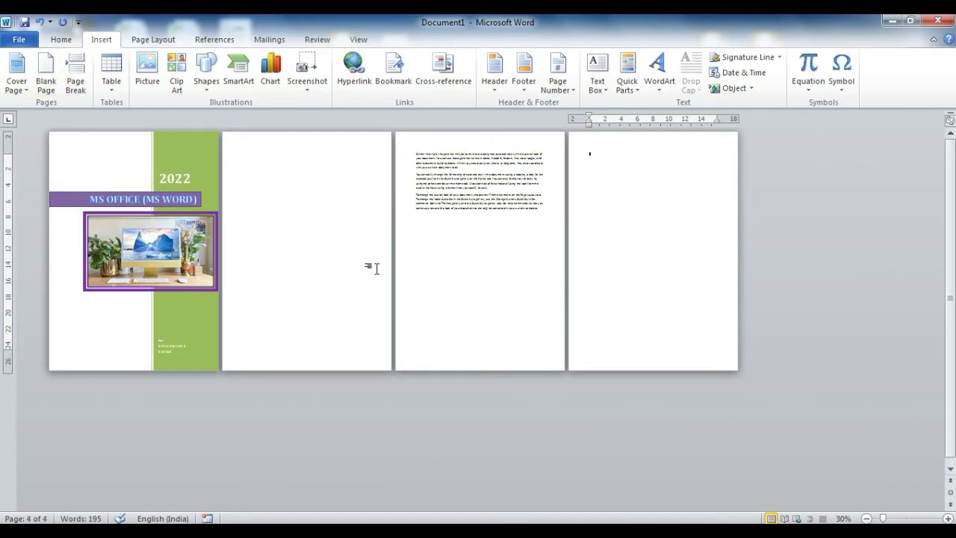
scroll(513, 258, "up", 2, "ctrl")
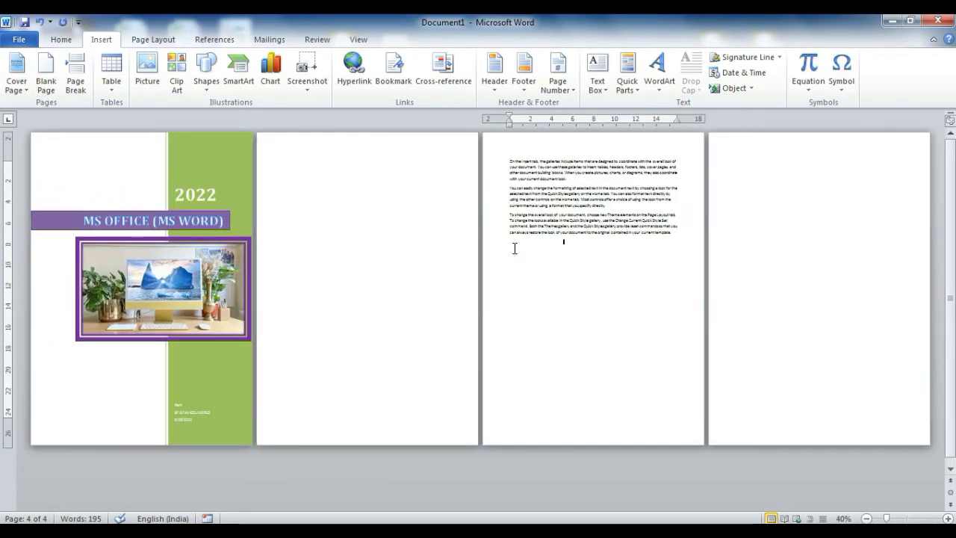
scroll(512, 254, "up", 2, "ctrl")
scroll(512, 250, "up", 2, "ctrl")
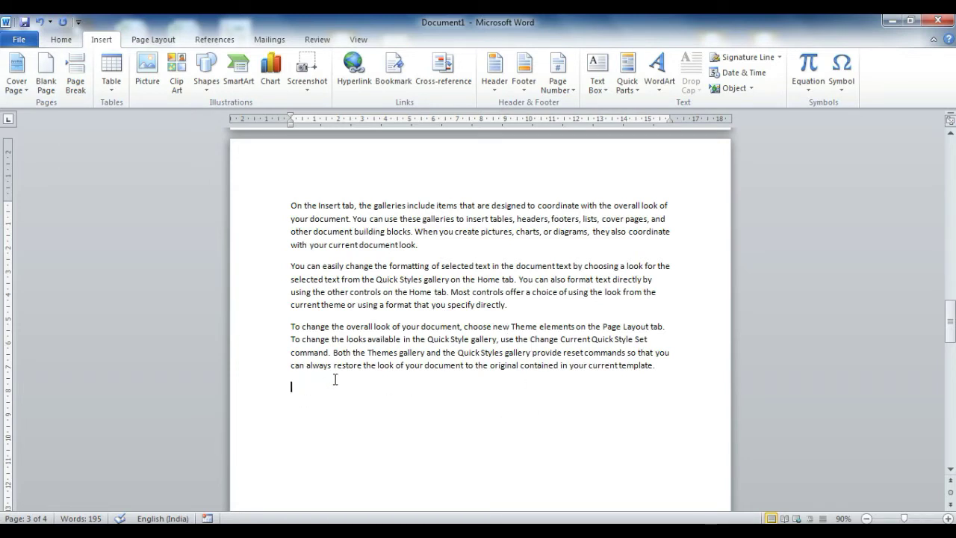
Enter =RAND() below the existing text to add three more sample paragraphs
type("=RAND")
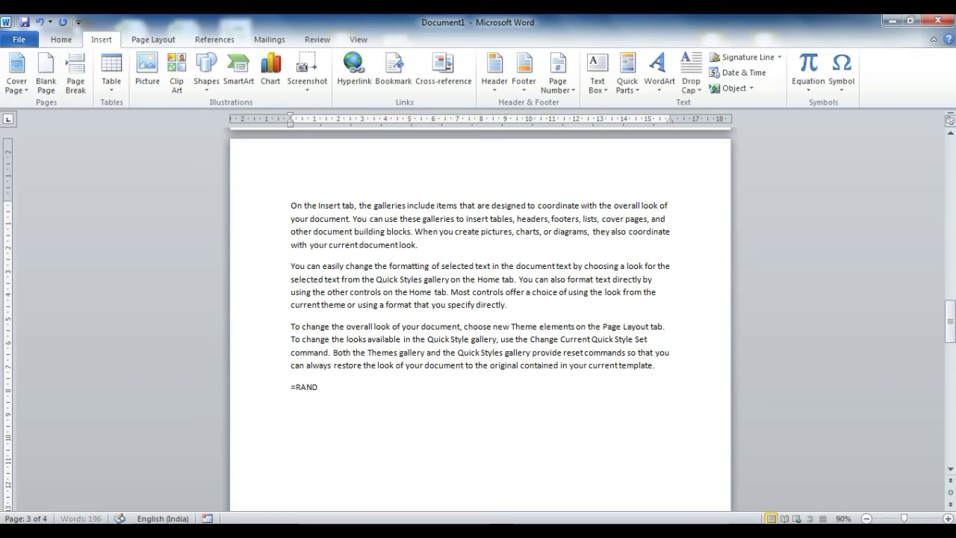
type("()")
key("Return")
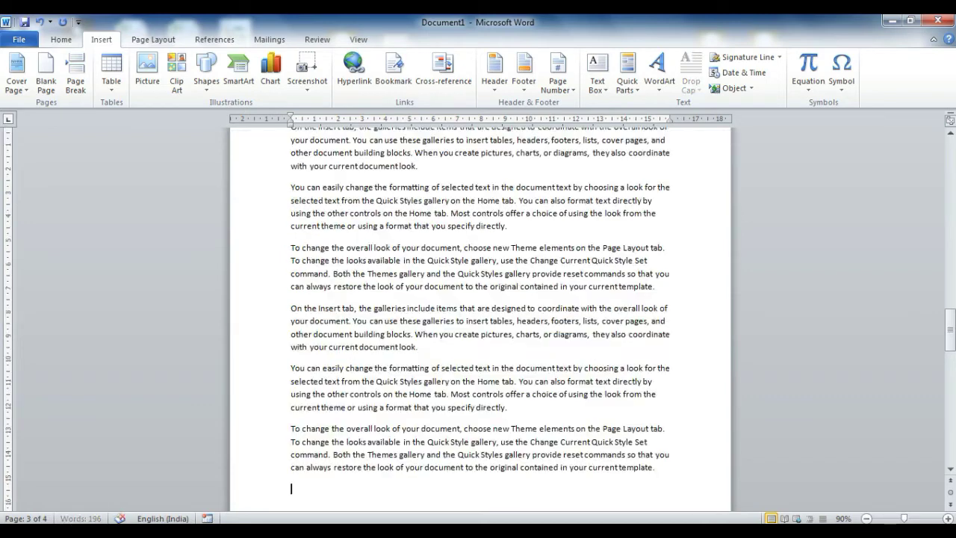
scroll(340, 377, "down", 3, "ctrl")
scroll(340, 377, "down", 1, "ctrl")
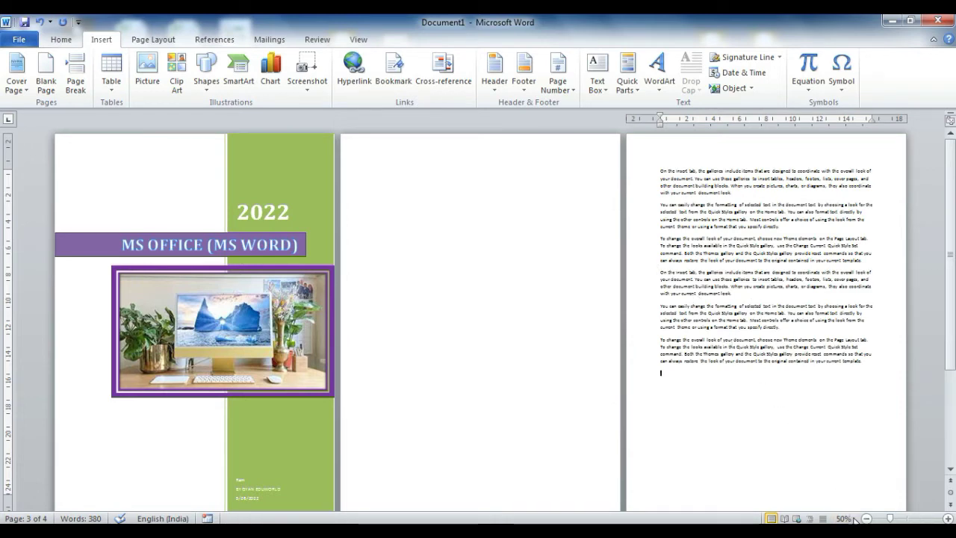
scroll(847, 448, "down", 2)
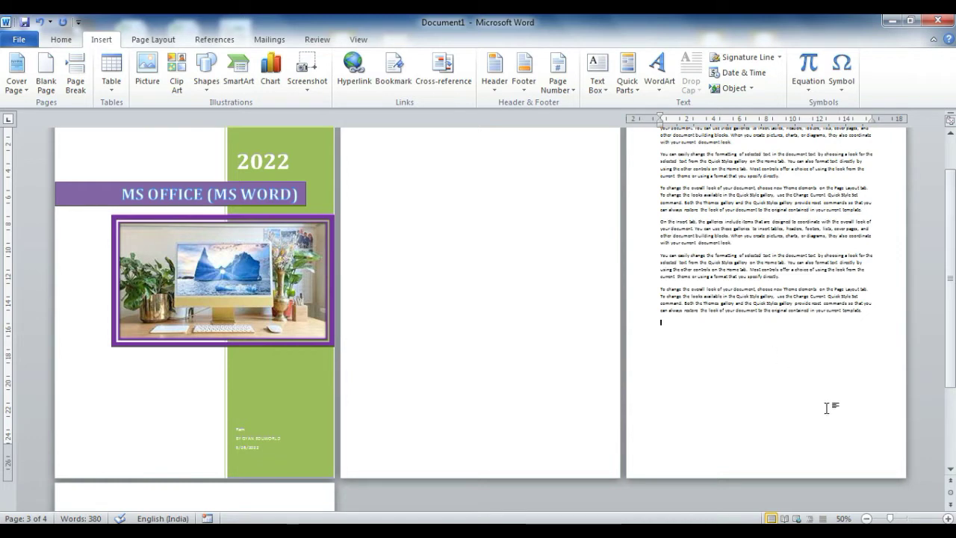
scroll(813, 387, "down", 1)
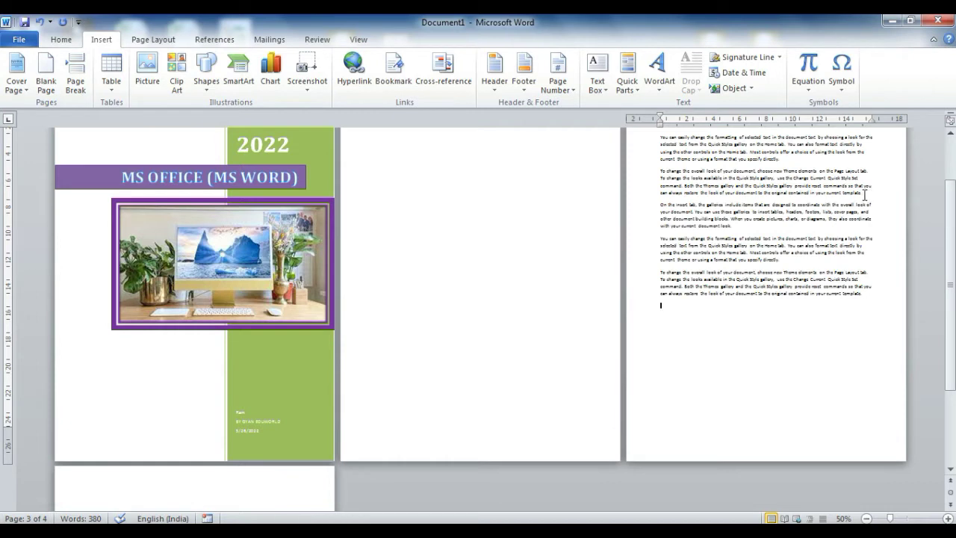
left_click(865, 194)
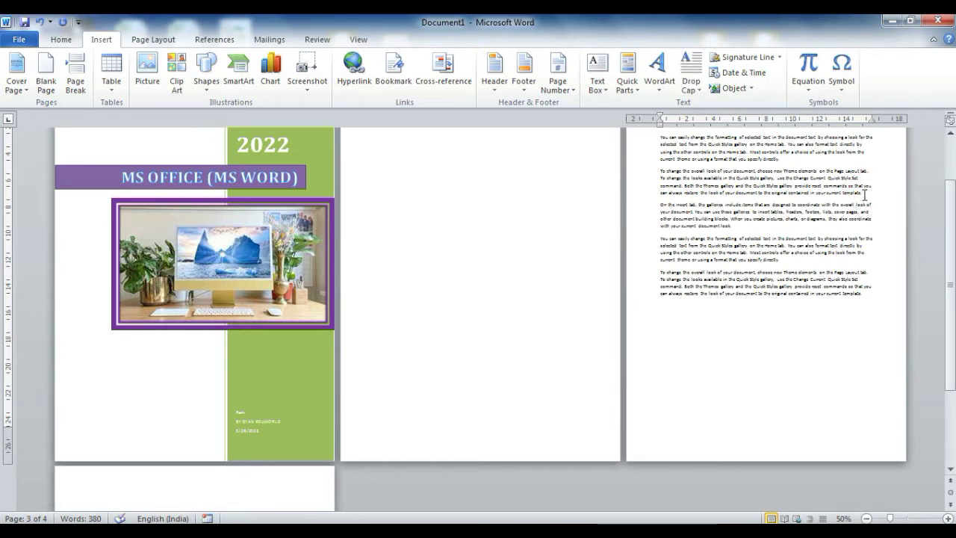
Insert a page break so the last three sample paragraphs start on new page 4
left_click(91, 87)
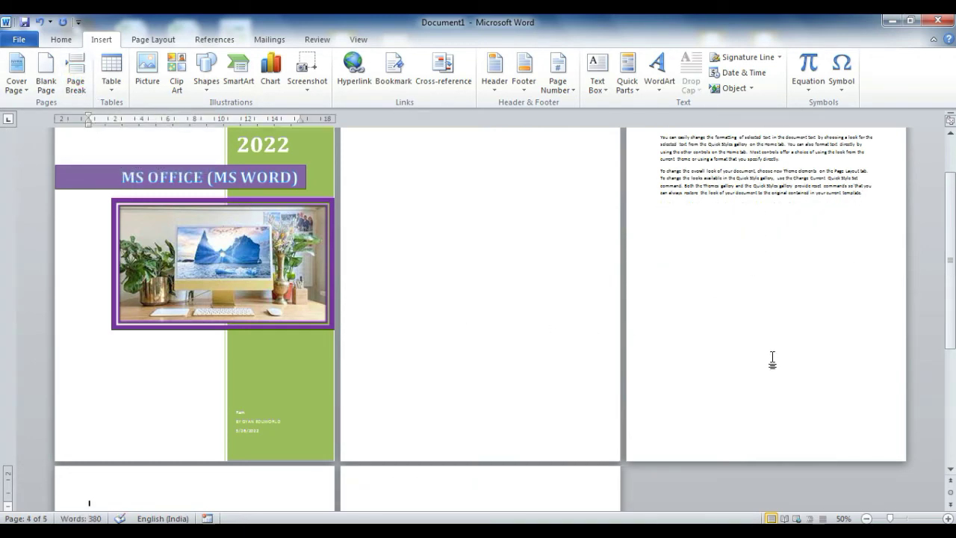
scroll(710, 281, "down", 2)
scroll(198, 491, "down", 2)
scroll(150, 367, "down", 1)
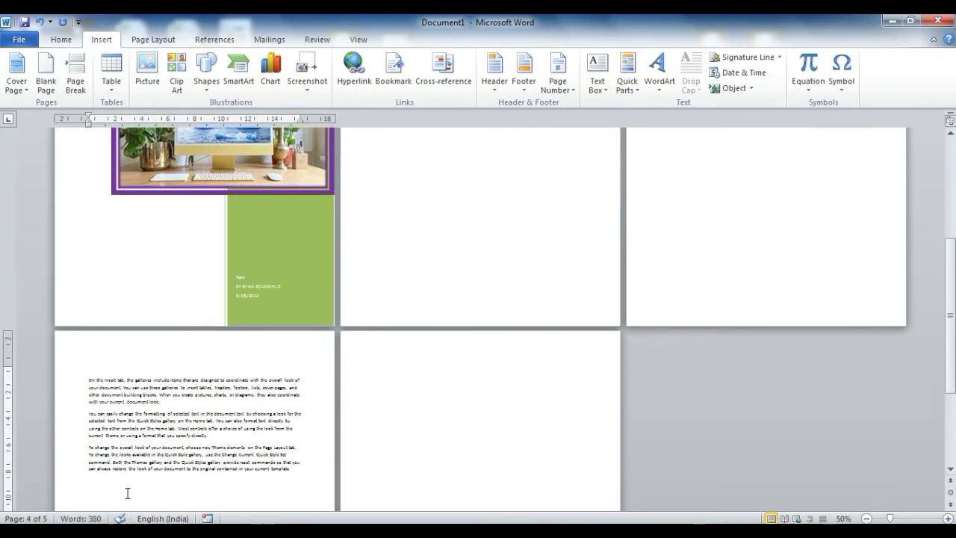
scroll(128, 493, "down", 1)
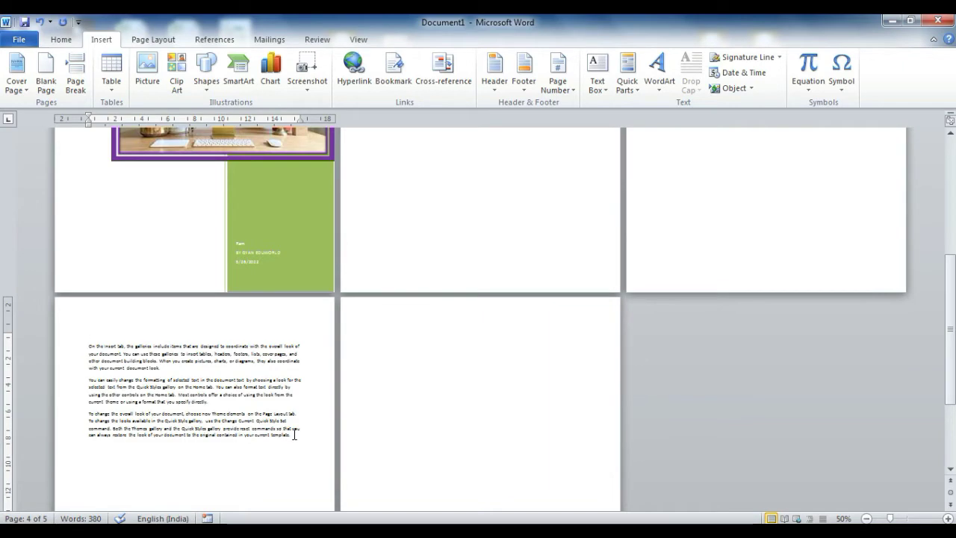
scroll(769, 352, "up", 2)
scroll(777, 308, "up", 2)
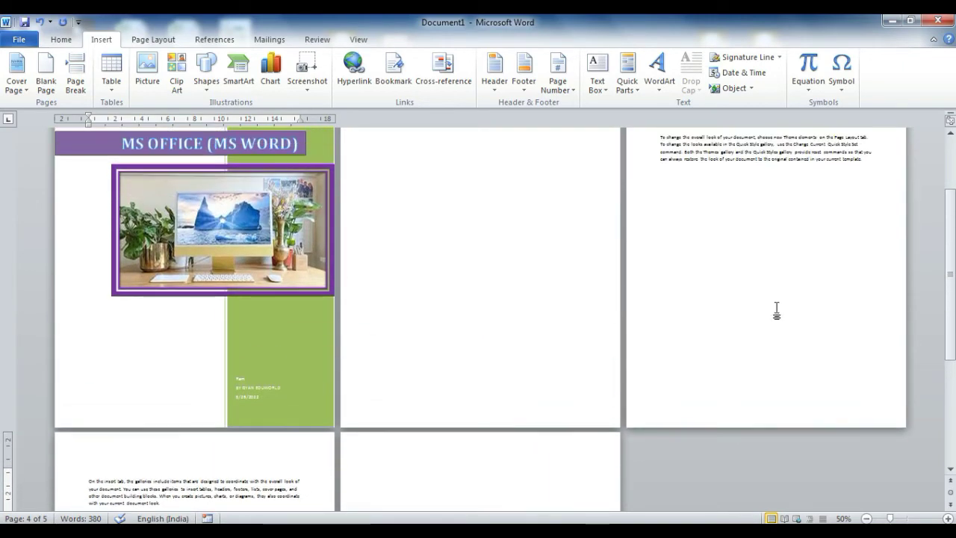
scroll(792, 316, "up", 1)
scroll(793, 312, "up", 2)
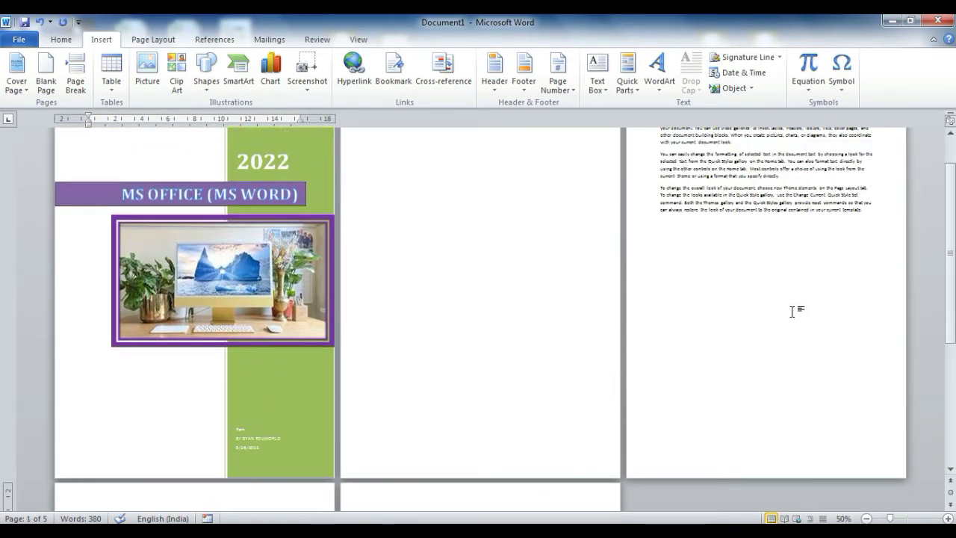
scroll(792, 310, "up", 4, "ctrl")
scroll(792, 311, "down", 1)
Insert an empty 10-column by 8-row table below the last sample paragraph
scroll(792, 311, "down", 4)
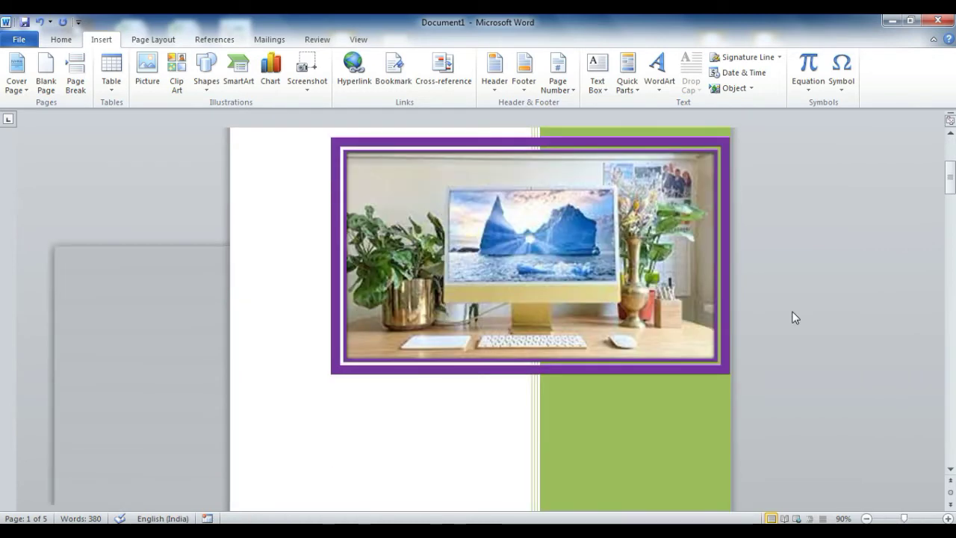
scroll(792, 311, "down", 2)
scroll(792, 311, "down", 3)
scroll(792, 311, "down", 5)
scroll(792, 311, "down", 2)
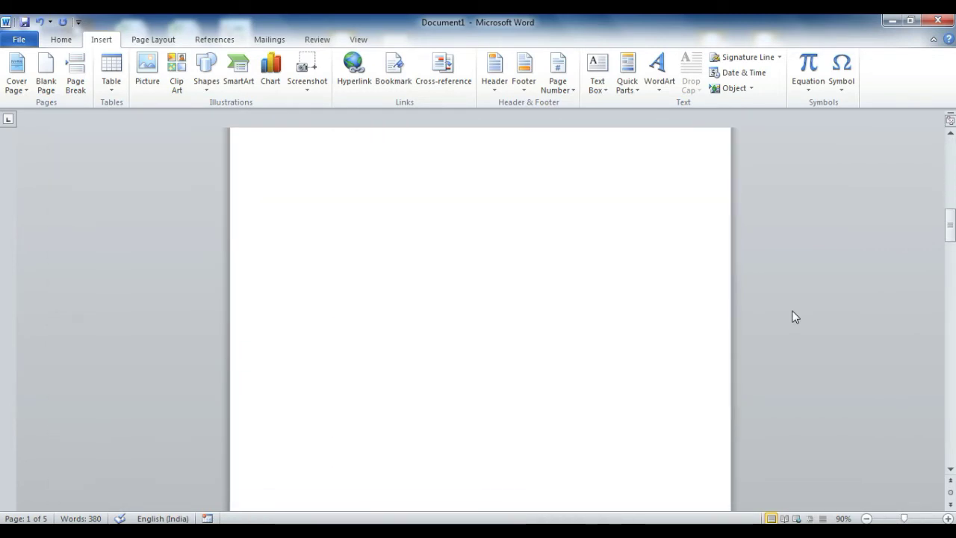
scroll(792, 310, "down", 2)
scroll(791, 310, "down", 2)
scroll(790, 310, "down", 5)
scroll(789, 311, "down", 3)
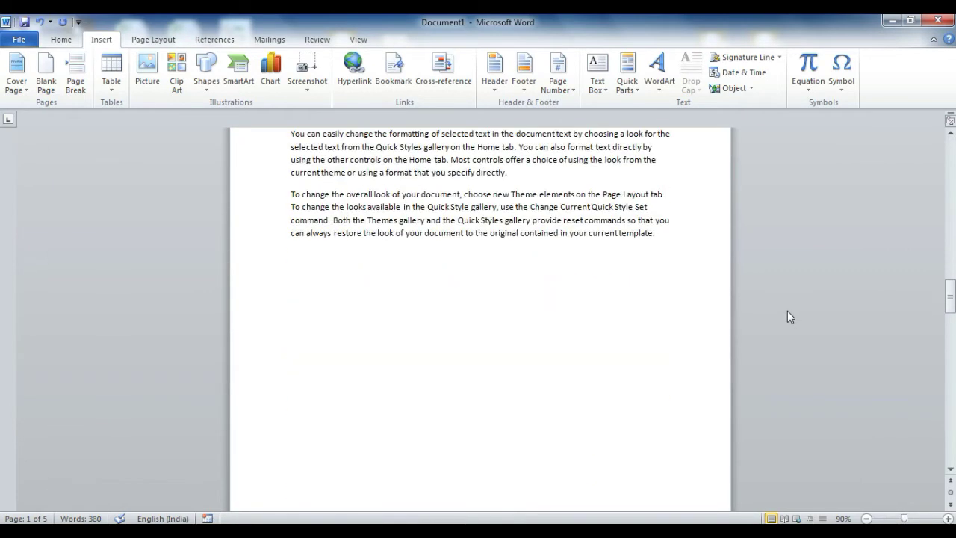
scroll(787, 311, "down", 1)
scroll(788, 311, "up", 1)
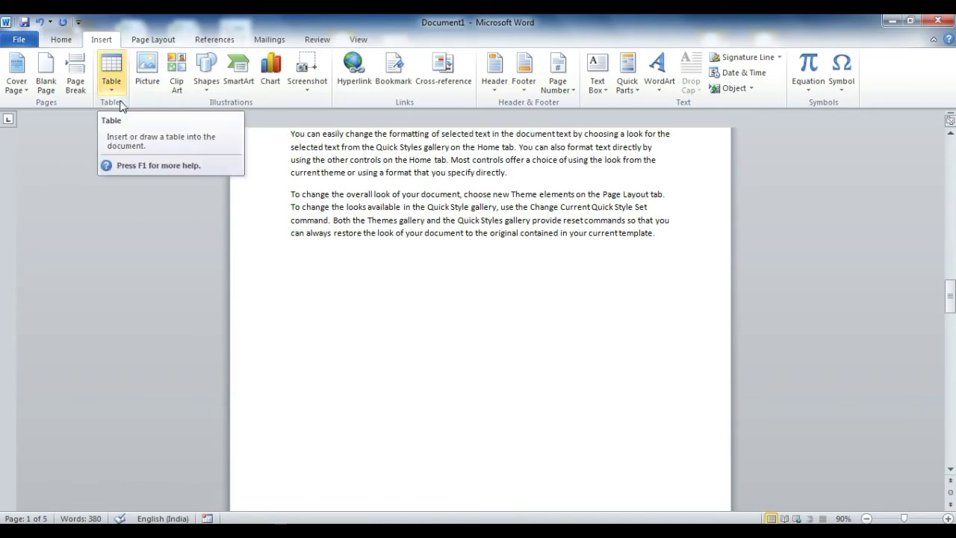
left_click(305, 278)
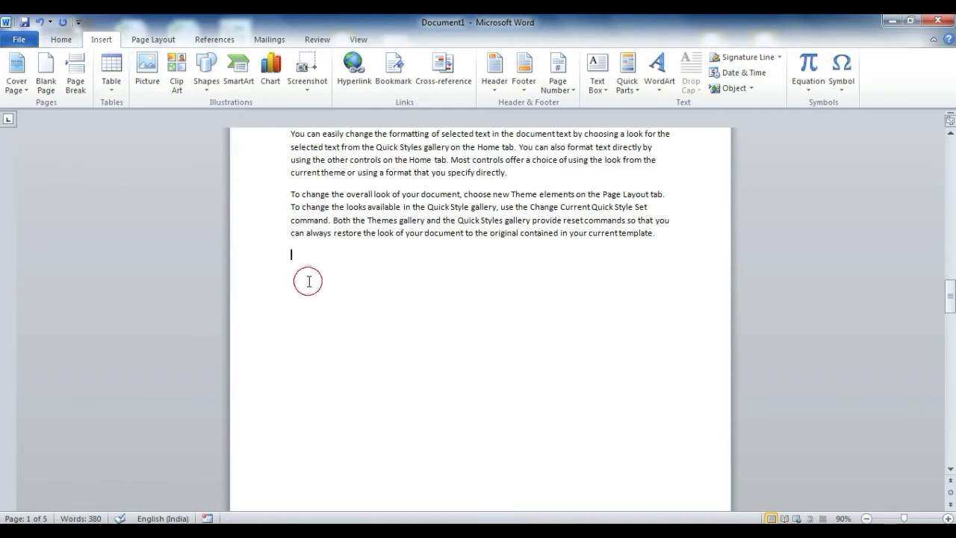
left_click(111, 88)
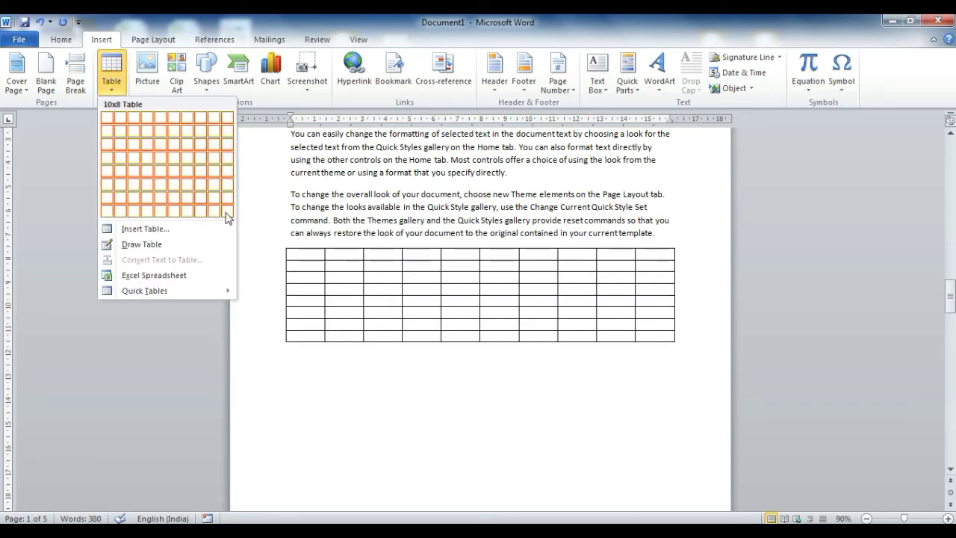
left_click(227, 212)
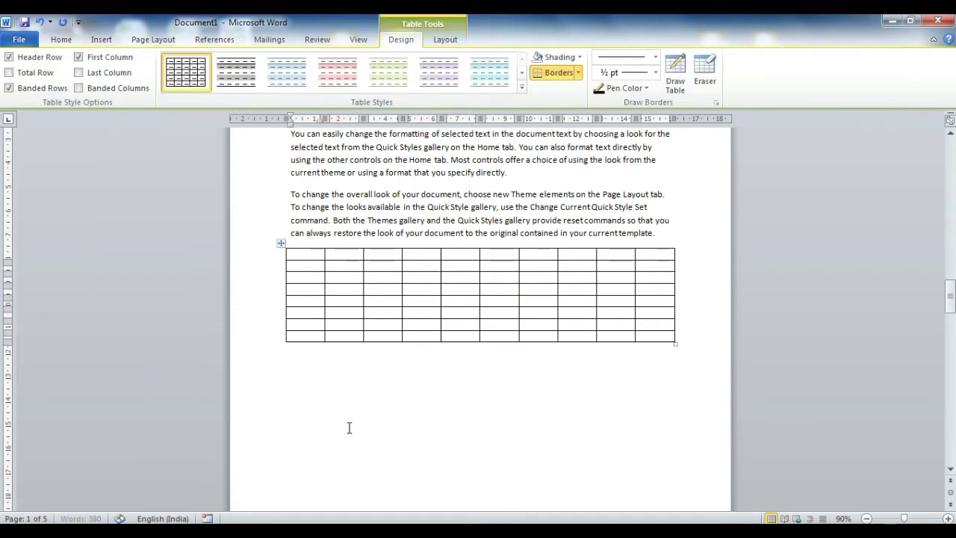
Use the Insert Table dialog to add a 6-column, 3-row table below the first
left_click(116, 89)
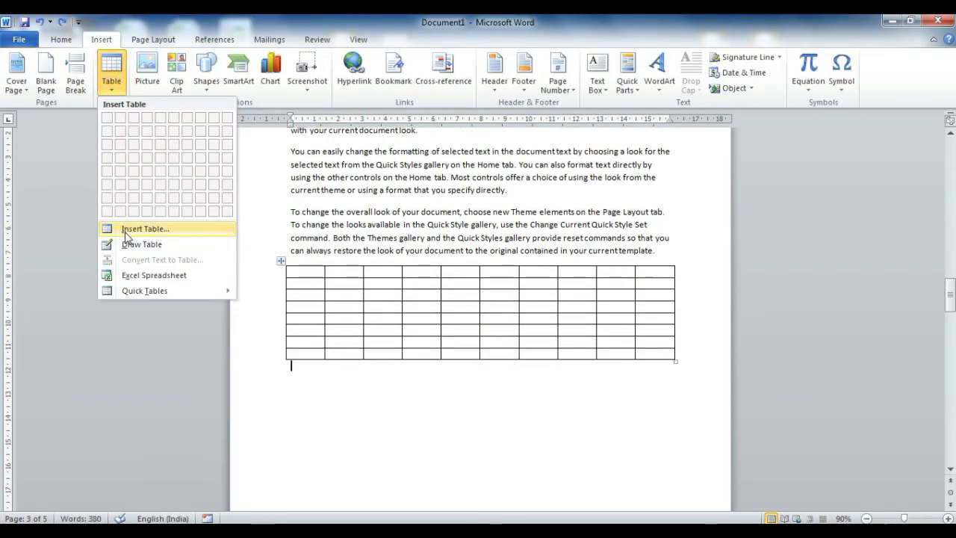
left_click(299, 385)
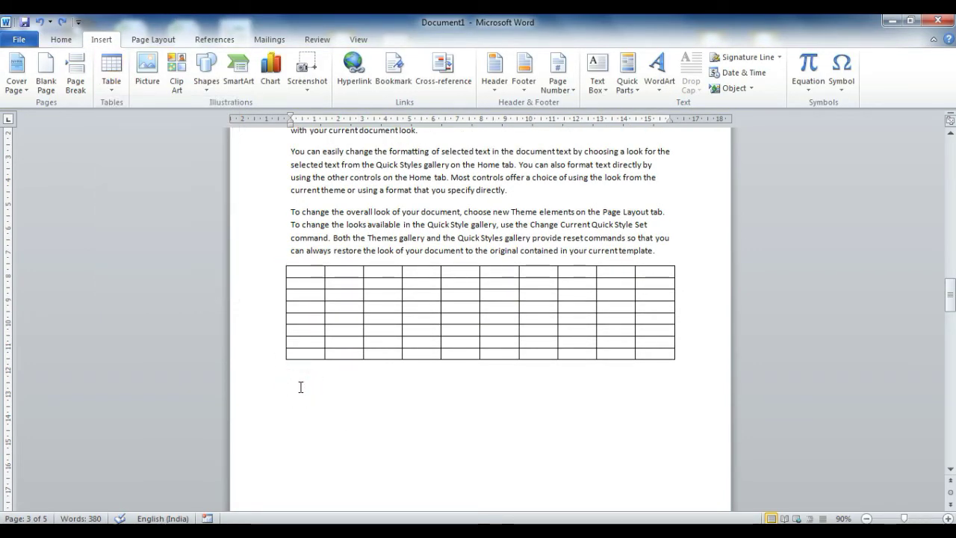
left_click(110, 95)
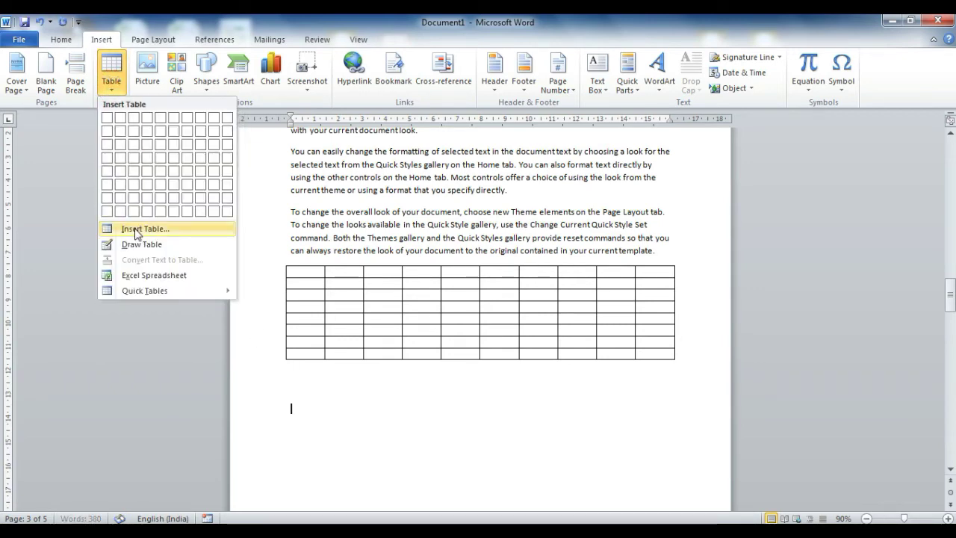
left_click(137, 231)
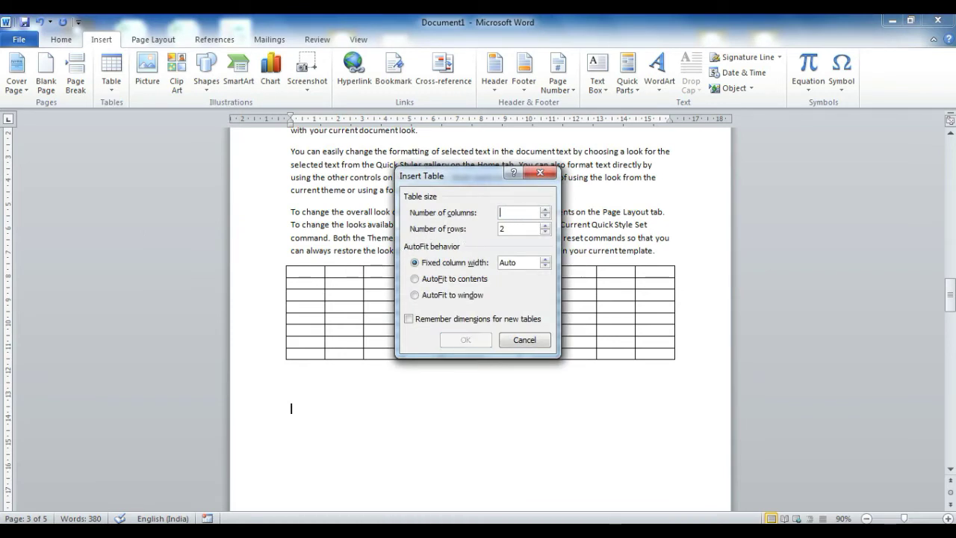
type("6")
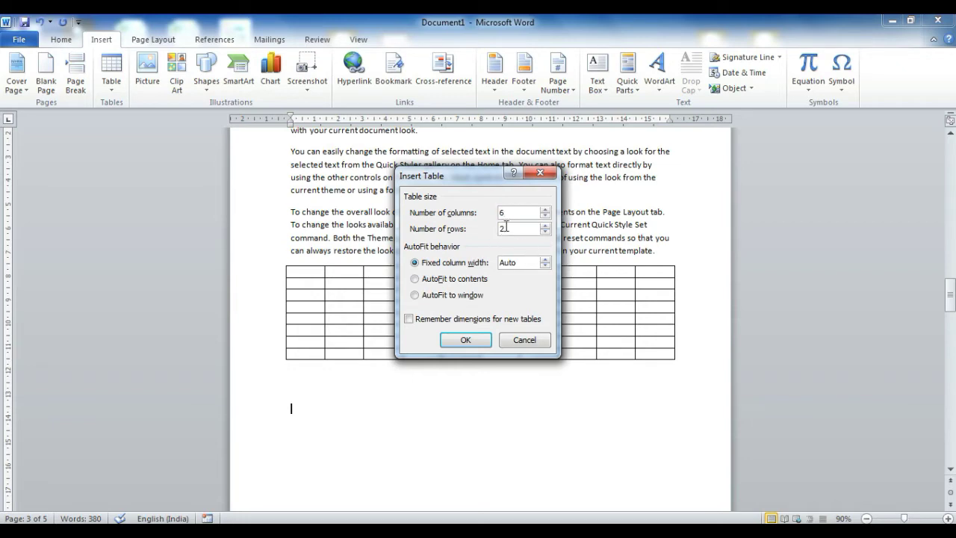
key("BackSpace")
type("3")
left_click(468, 340)
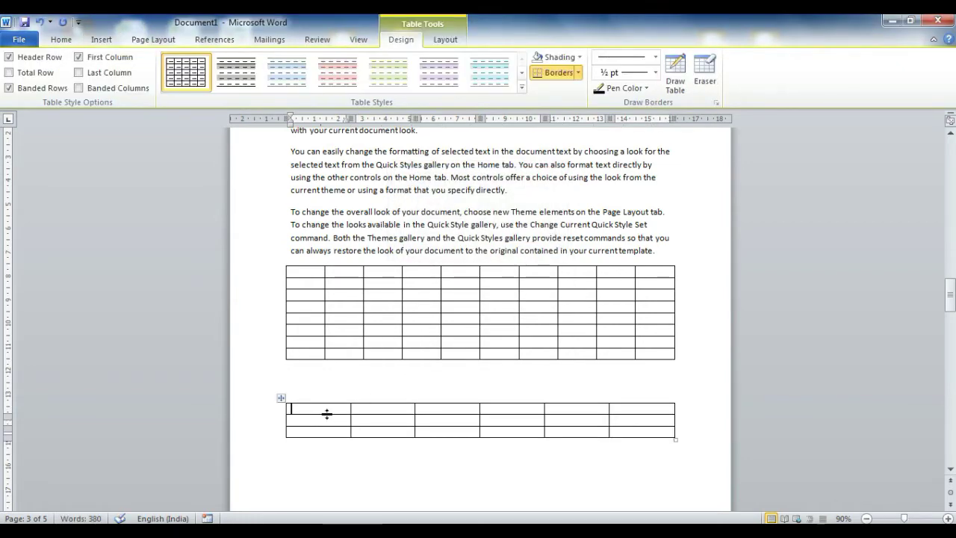
mouse_move(392, 415)
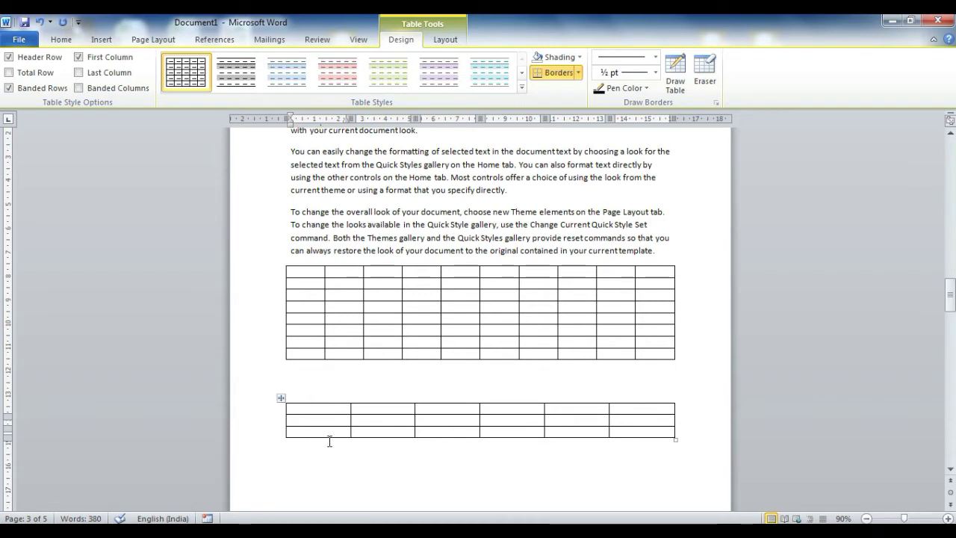
Select and deselect the 6-by-3 table, then bring up the Insert Table menu
left_click(390, 423)
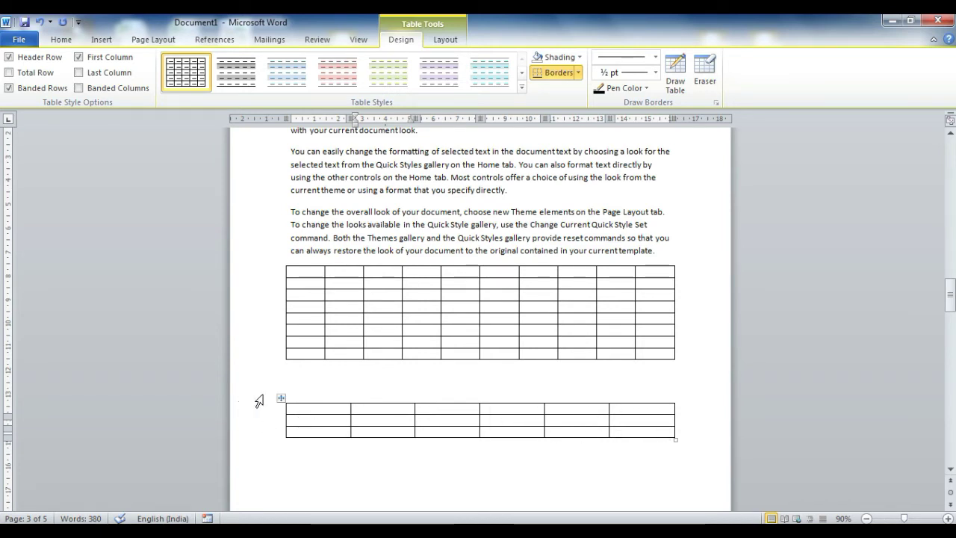
left_click(280, 400)
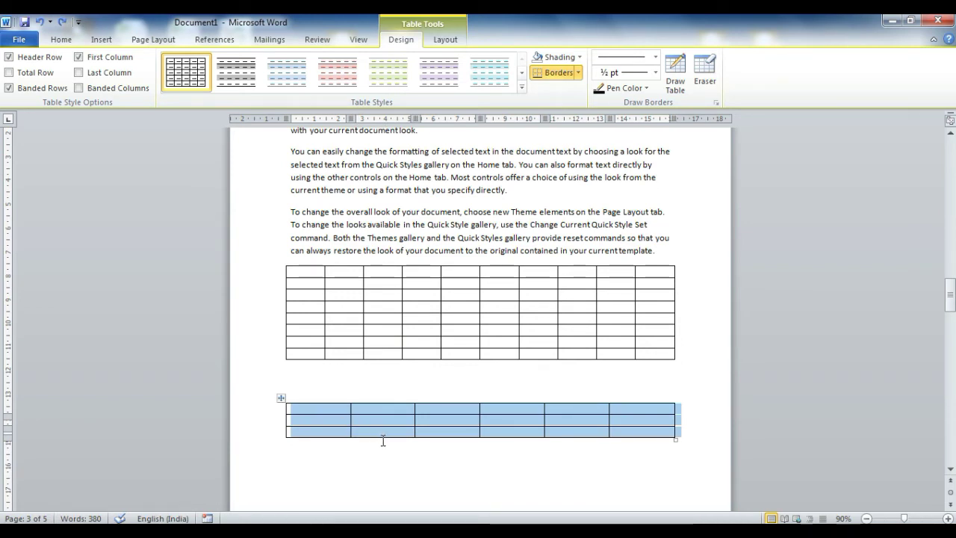
left_click(523, 452)
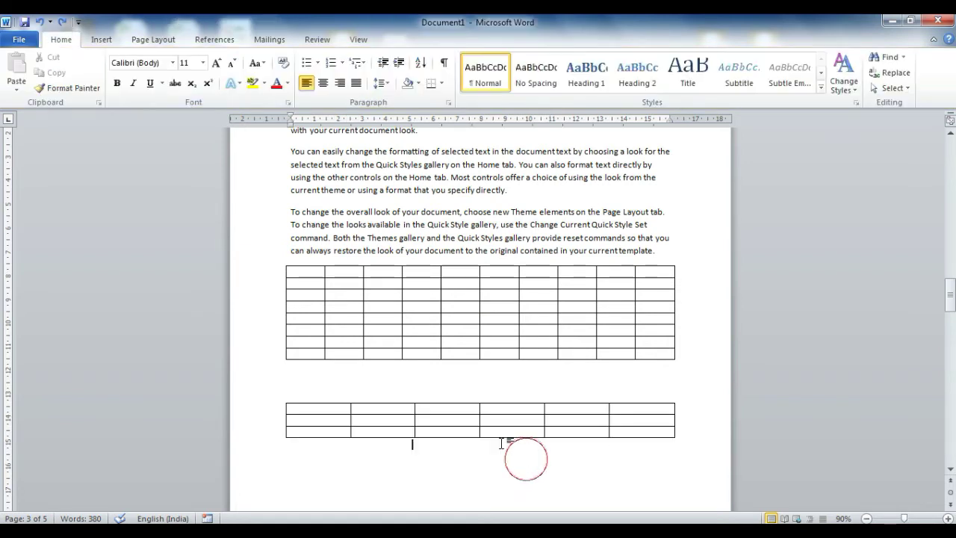
left_click(100, 39)
left_click(109, 81)
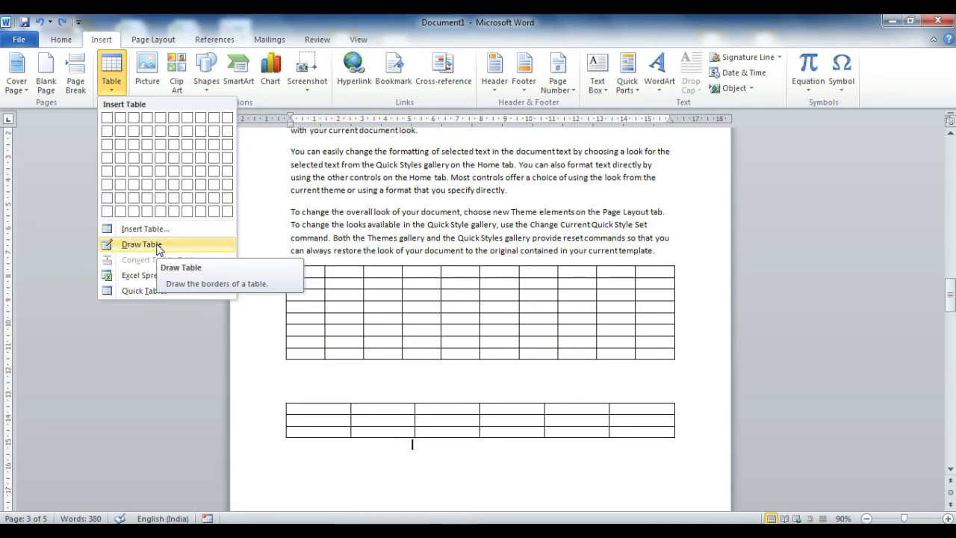
Draw a table outline below the 6-by-3 table with three column dividers and one row divider
left_click(158, 245)
scroll(416, 341, "down", 3)
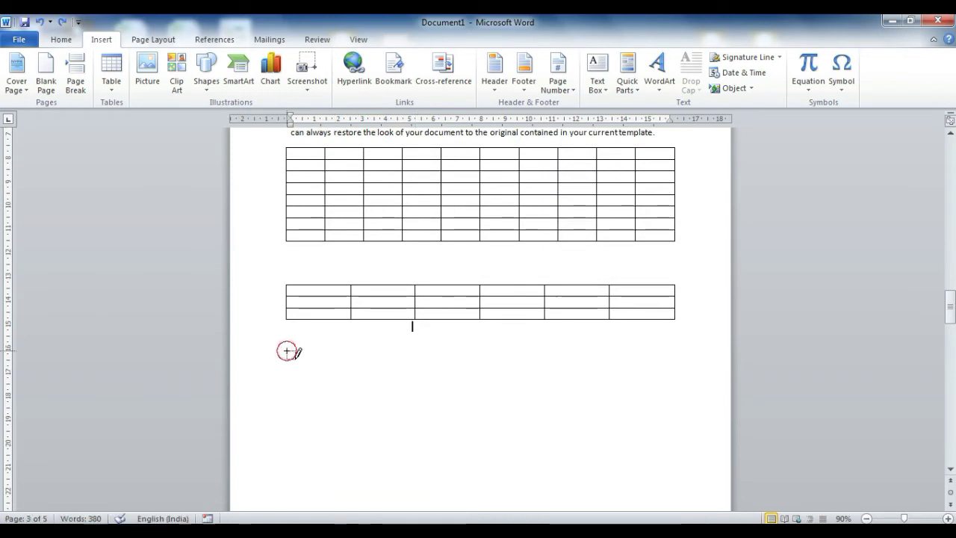
left_click_drag(287, 351, 669, 480)
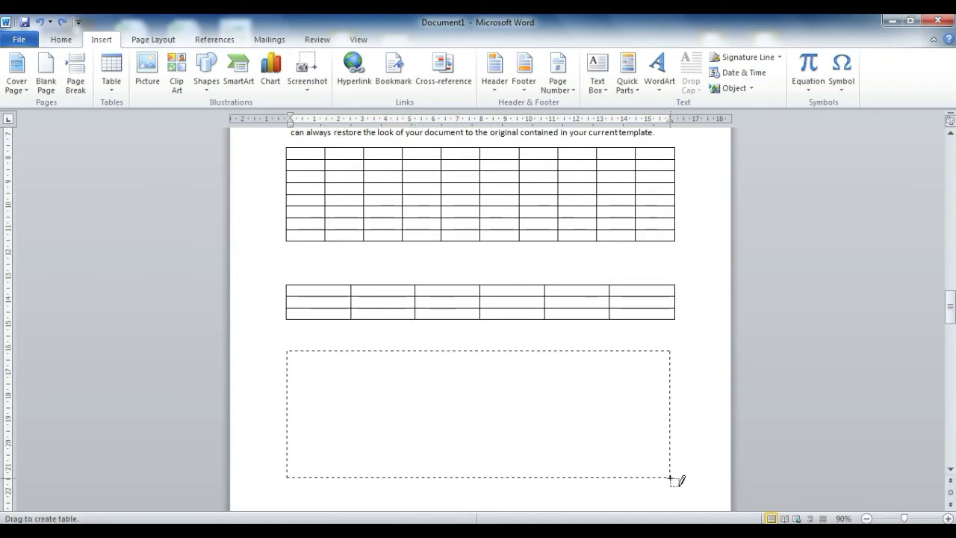
left_click_drag(668, 480, 659, 468)
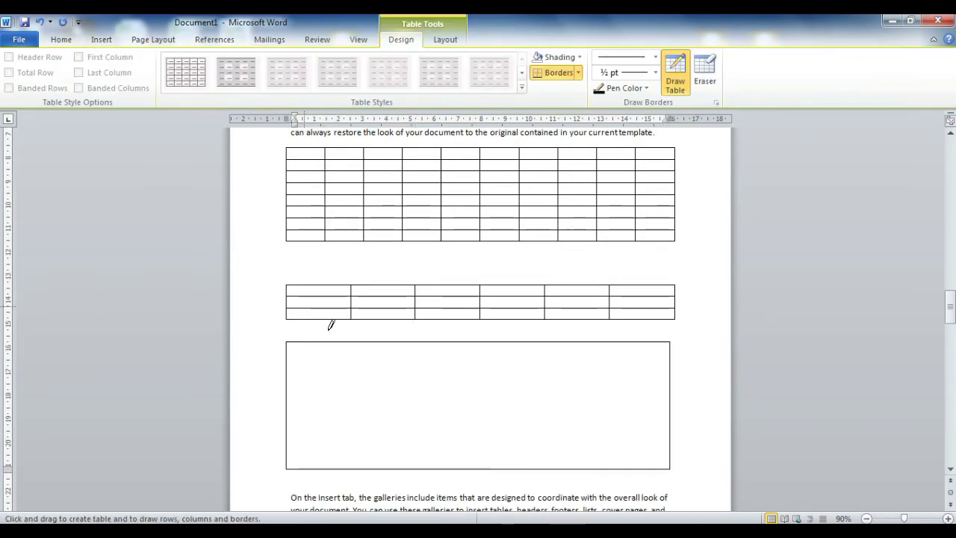
left_click_drag(384, 344, 382, 467)
left_click_drag(491, 342, 495, 448)
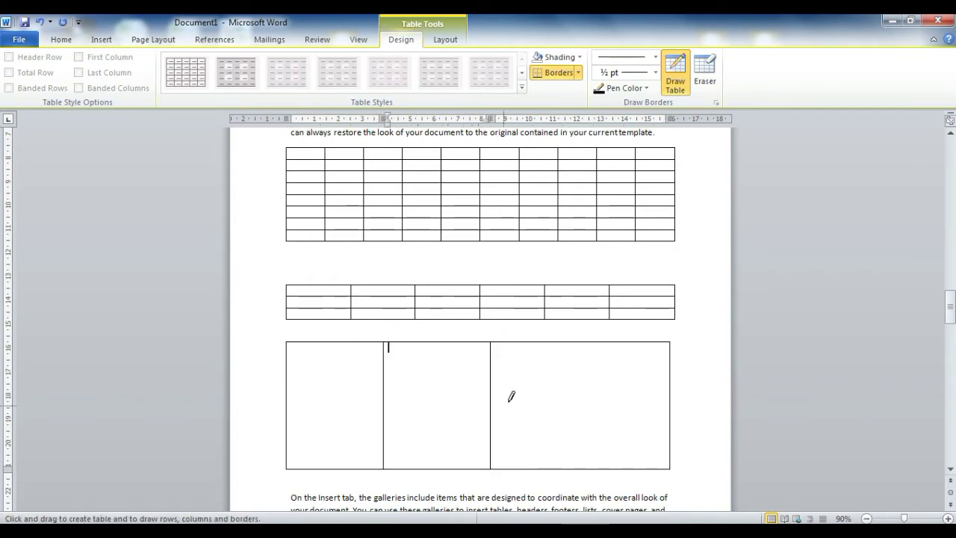
left_click_drag(593, 344, 605, 453)
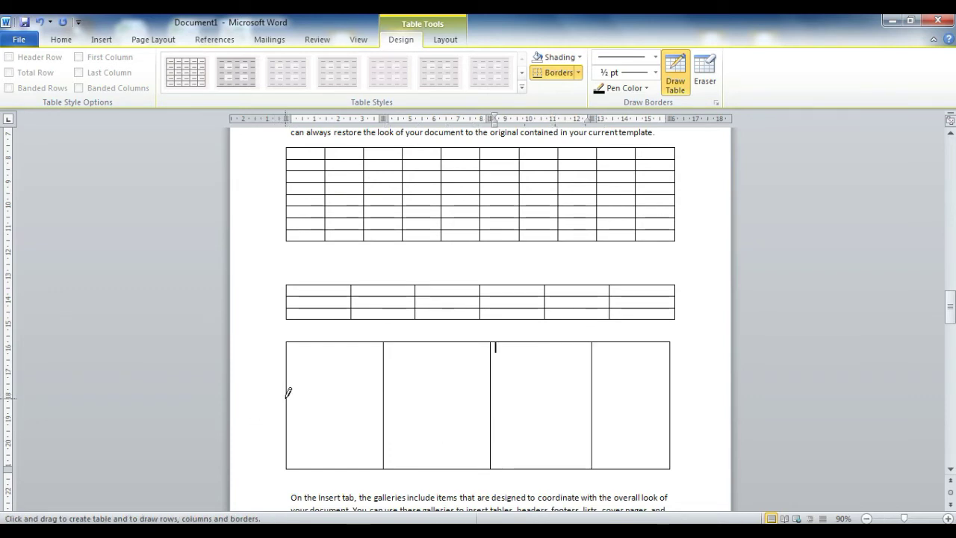
left_click_drag(287, 396, 641, 391)
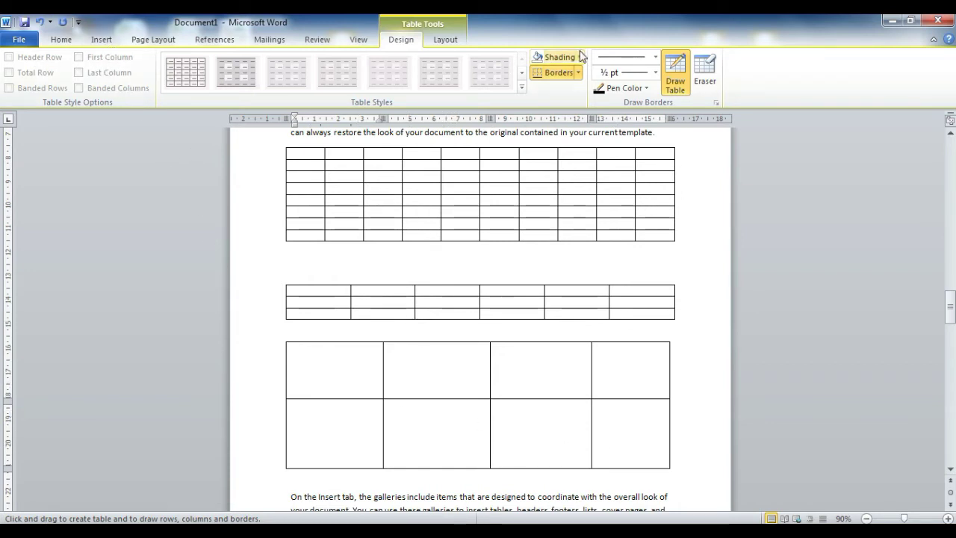
Turn off Draw Table and click outside, leaving the three stacked tables unchanged
left_click(675, 75)
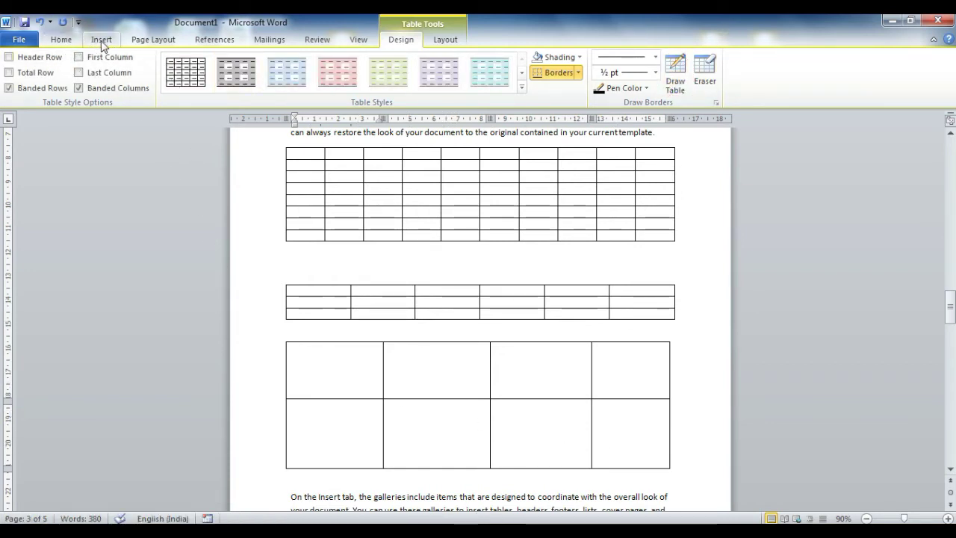
left_click(102, 41)
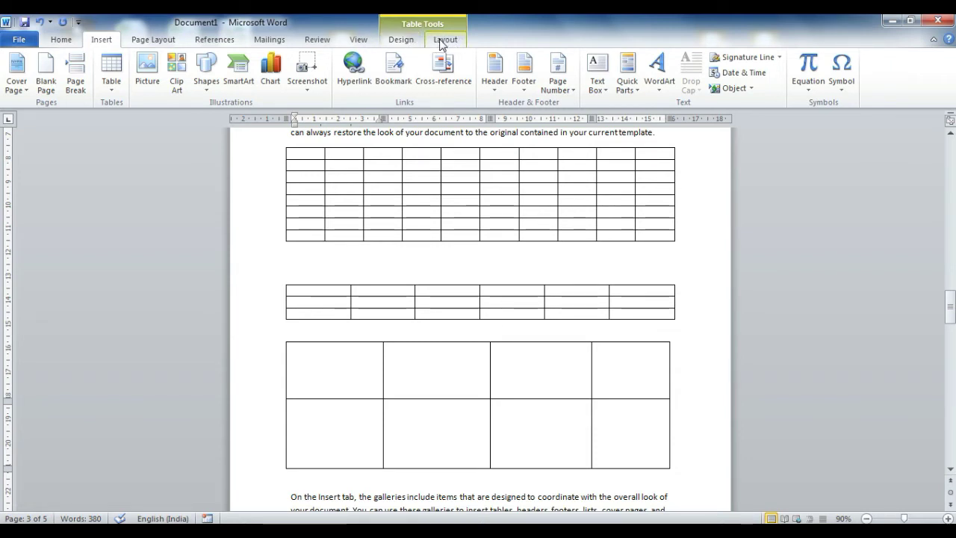
left_click(401, 42)
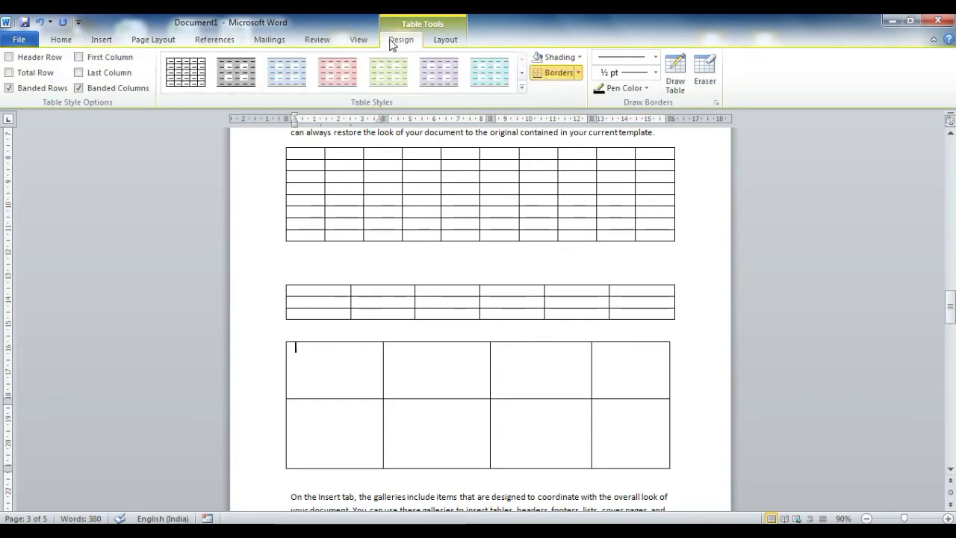
left_click(297, 259)
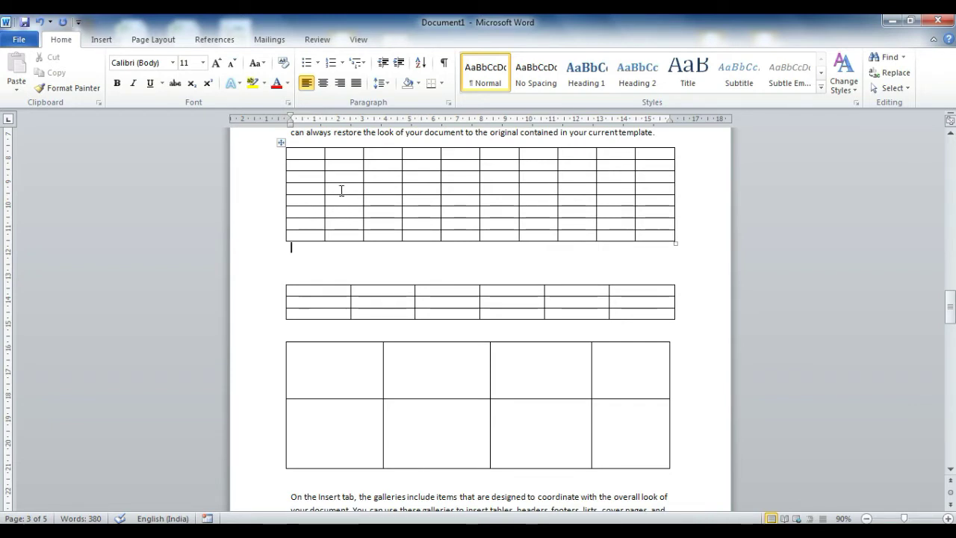
left_click(340, 190)
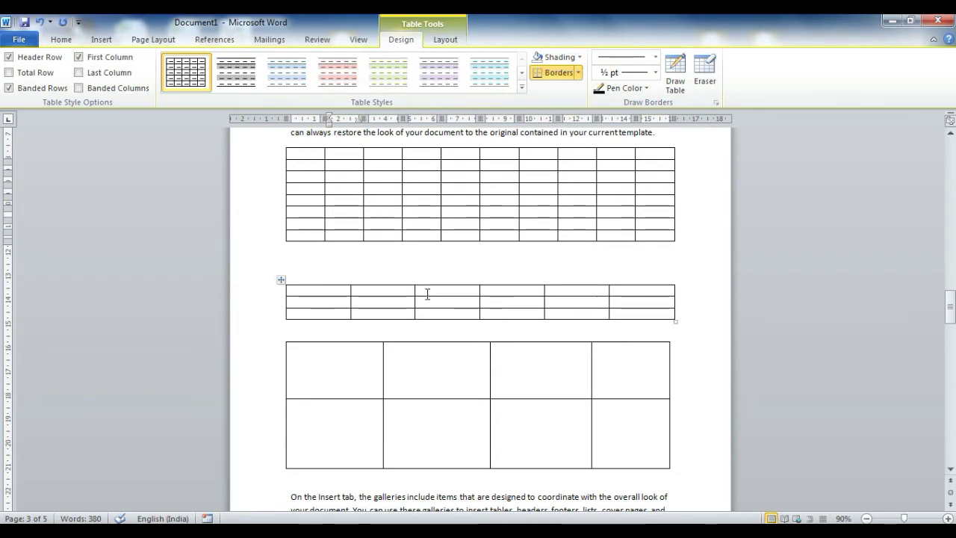
left_click(408, 256)
mouse_move(480, 194)
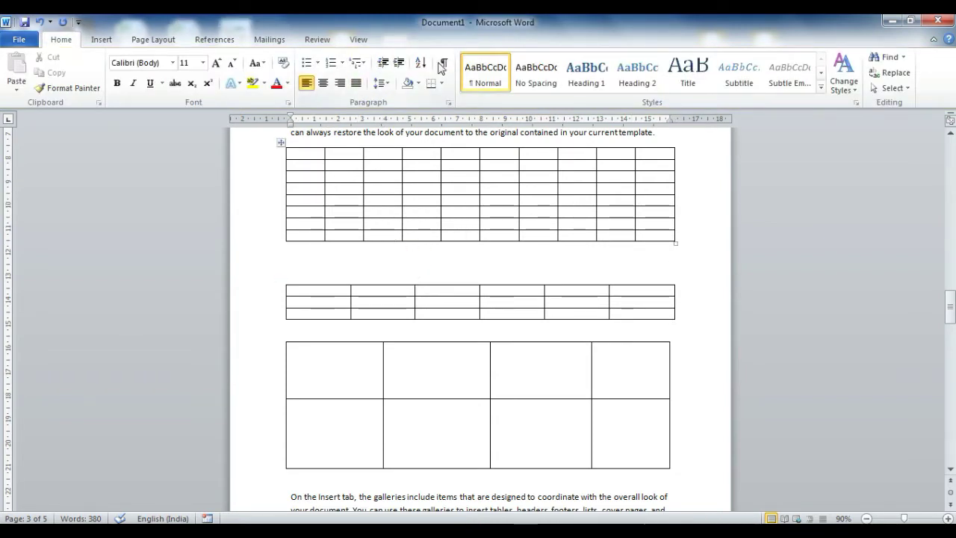
left_click(345, 190)
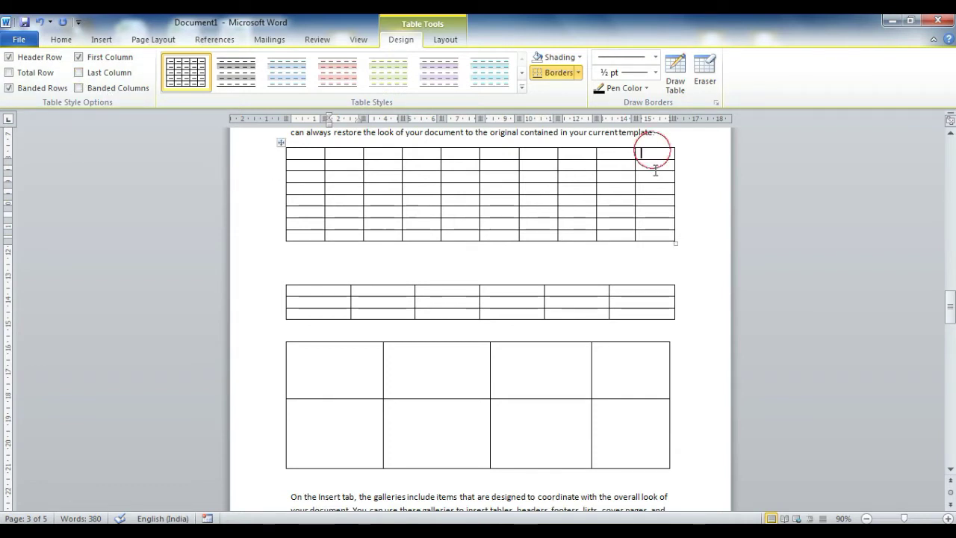
left_click_drag(654, 151, 655, 236)
left_click(479, 245)
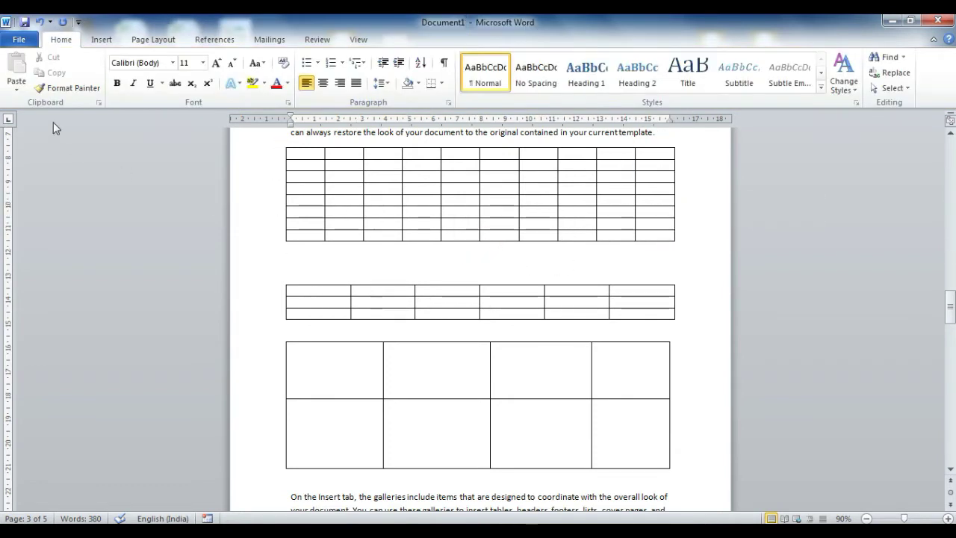
left_click(408, 176)
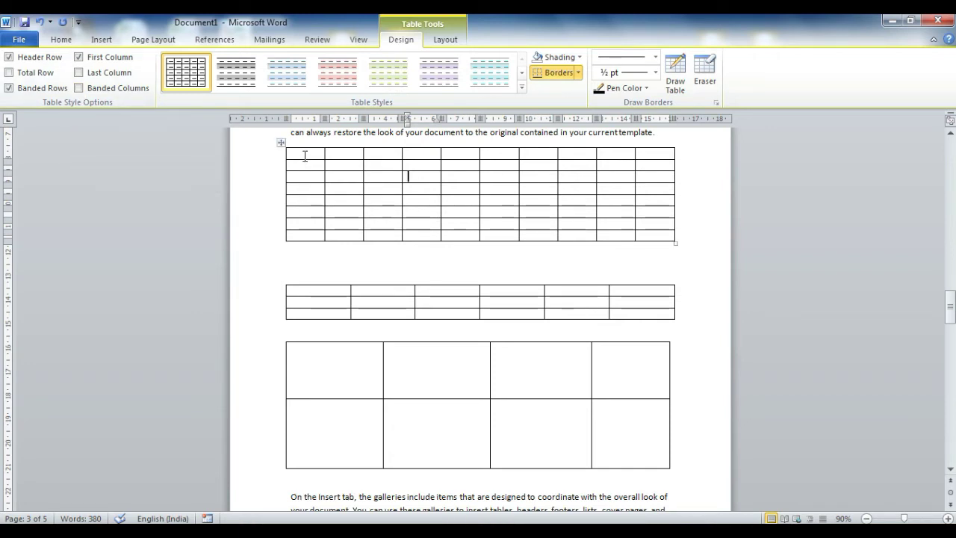
mouse_move(480, 194)
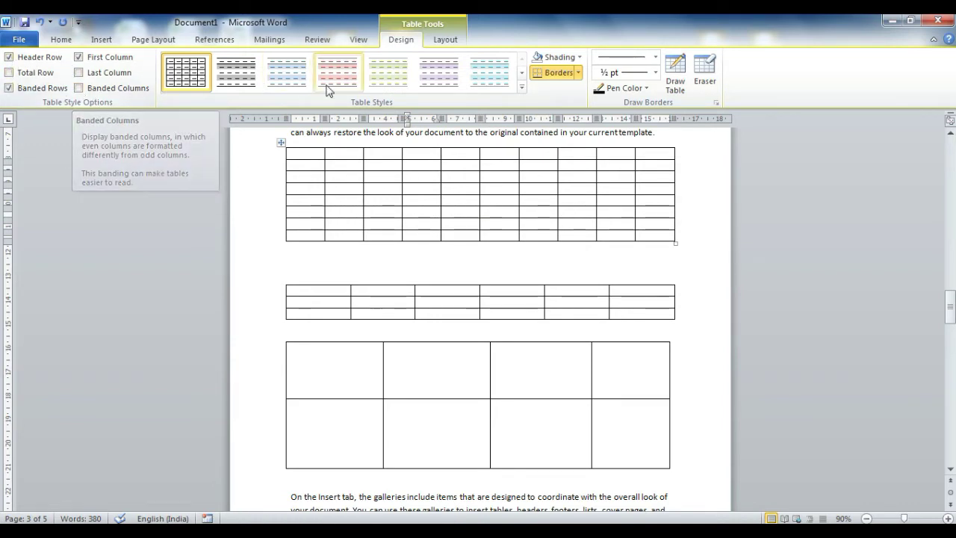
left_click(522, 87)
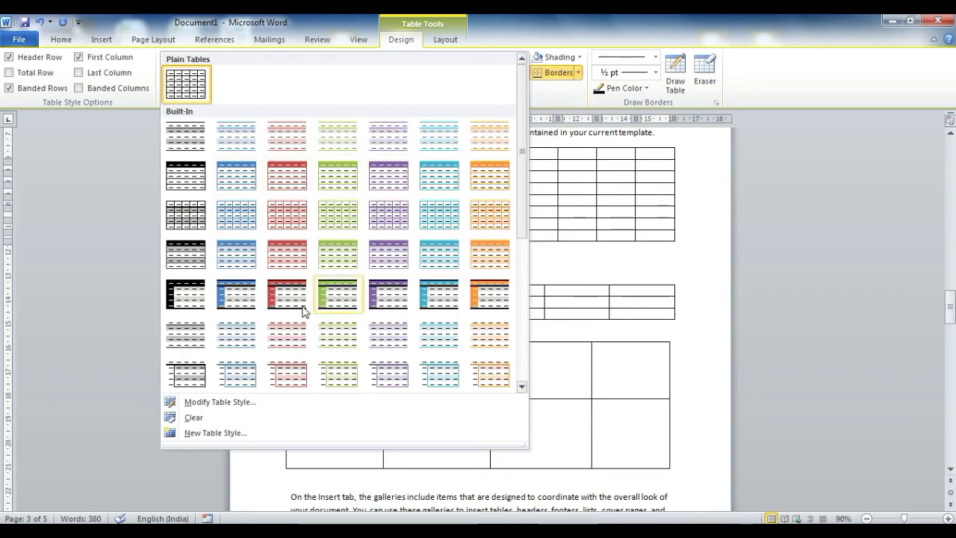
left_click(48, 172)
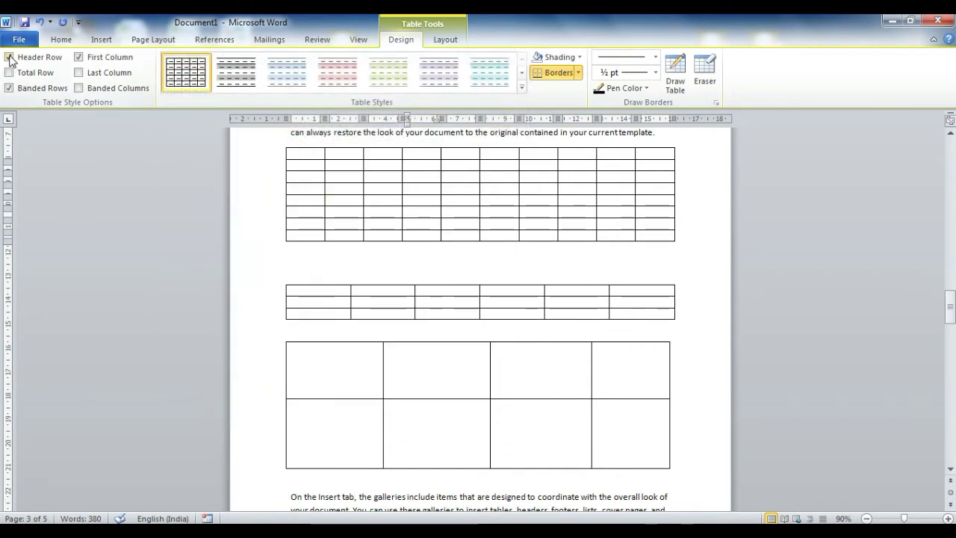
left_click(9, 58)
left_click(79, 58)
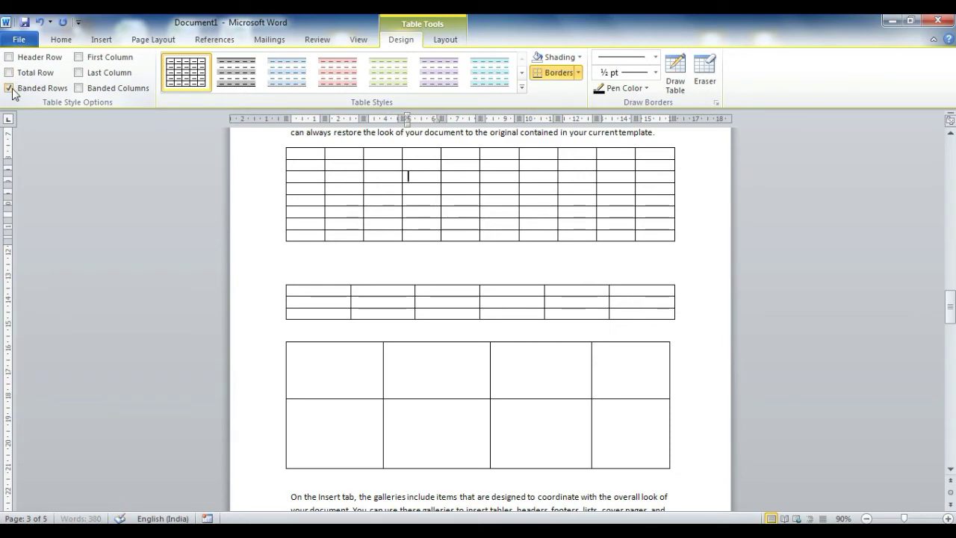
left_click(8, 87)
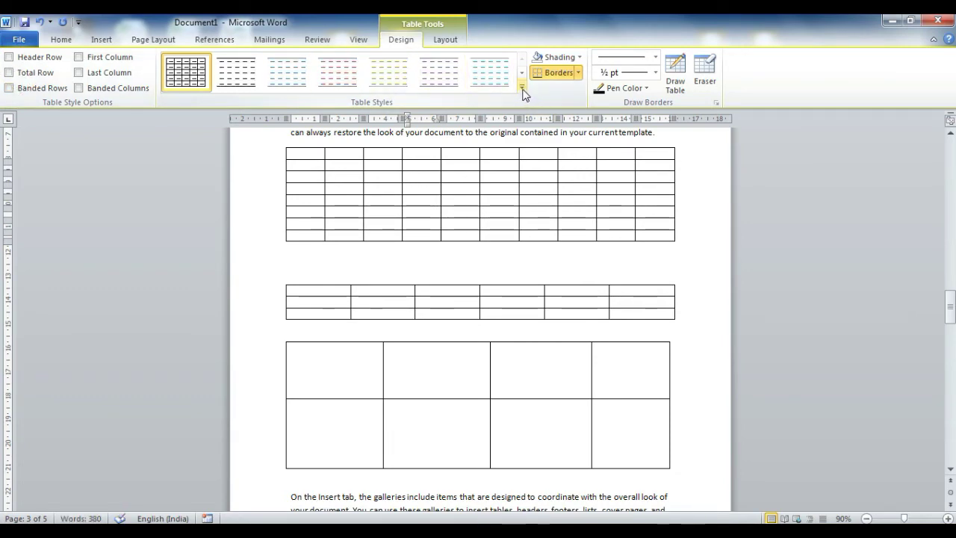
left_click(523, 88)
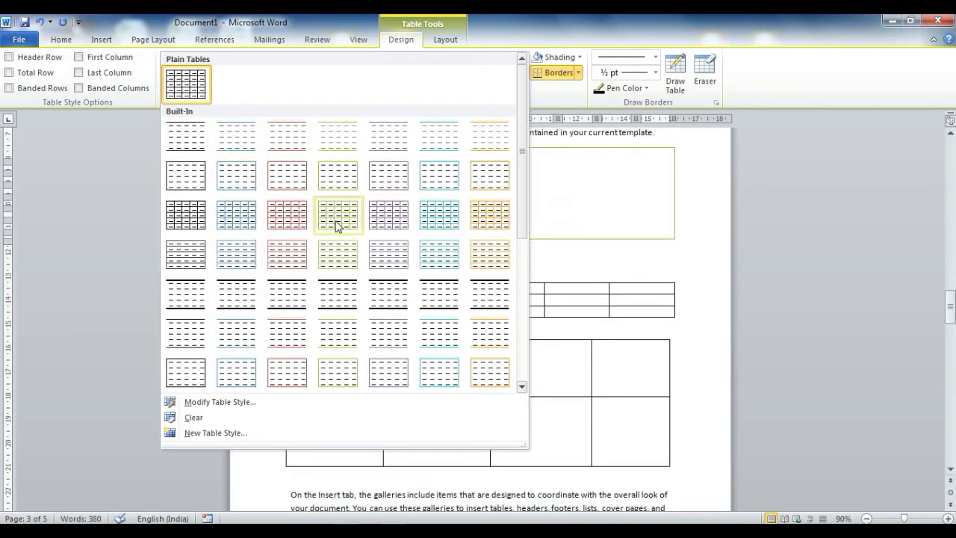
left_click(10, 58)
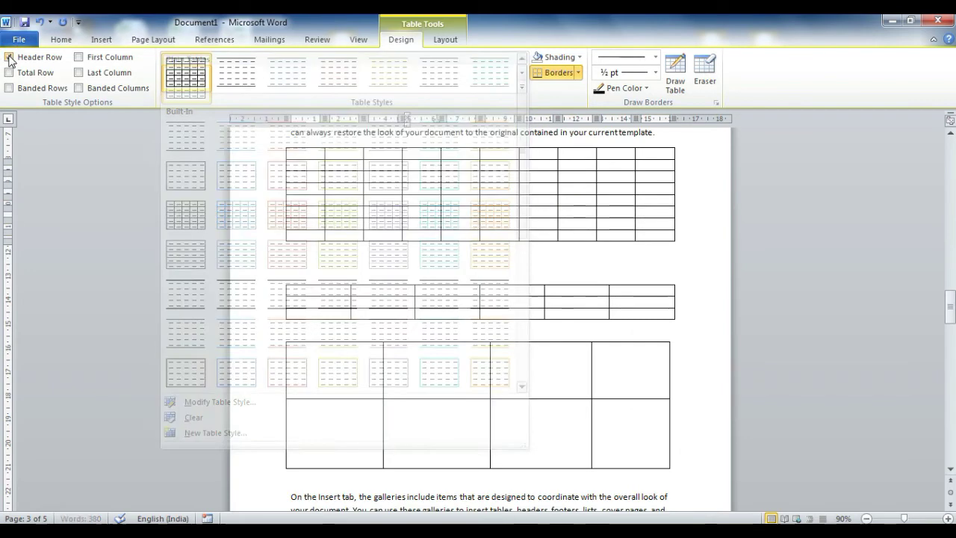
left_click(521, 88)
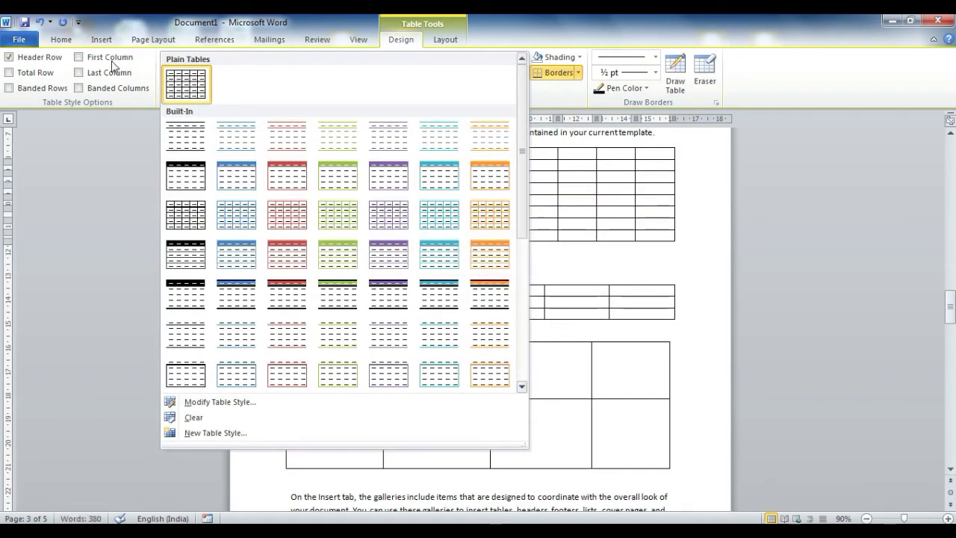
left_click(79, 57)
left_click(484, 93)
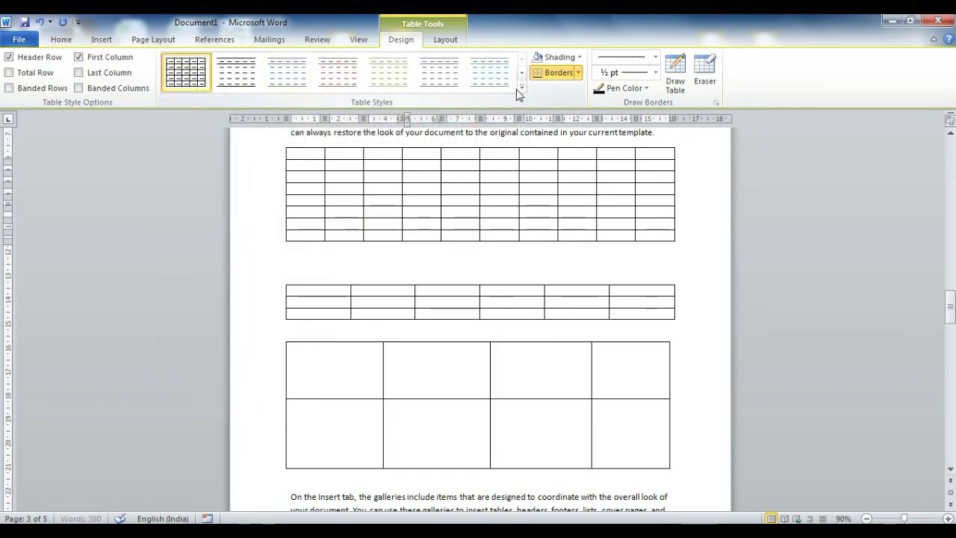
left_click(521, 88)
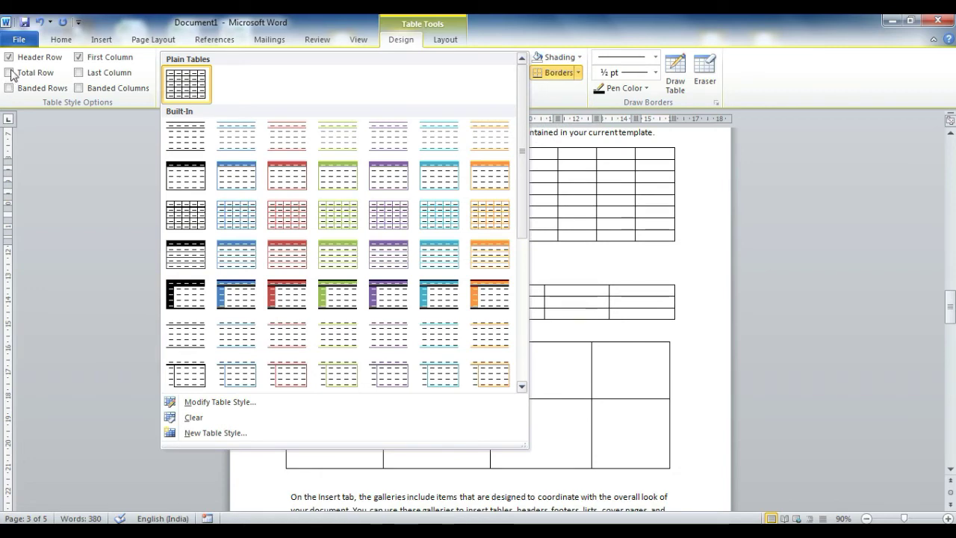
left_click(9, 72)
left_click(522, 88)
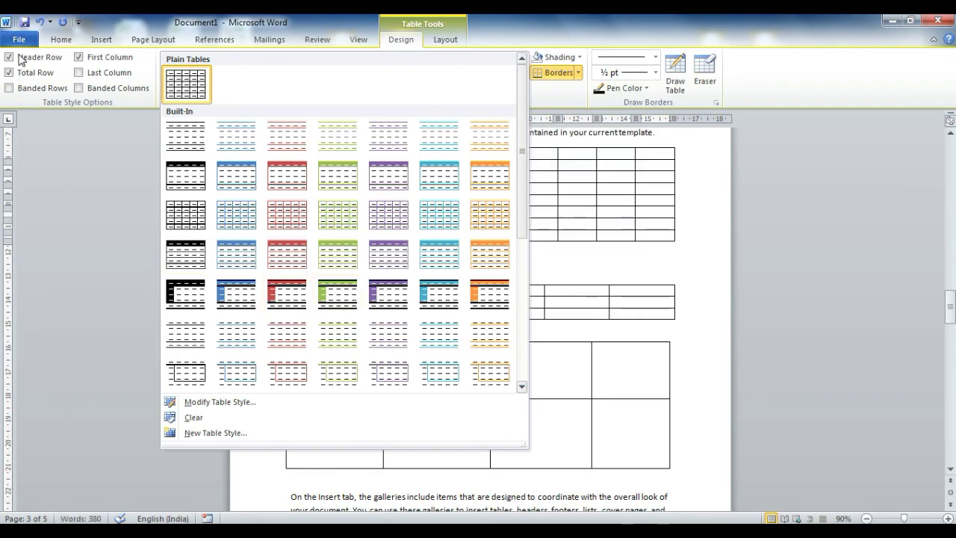
left_click(68, 201)
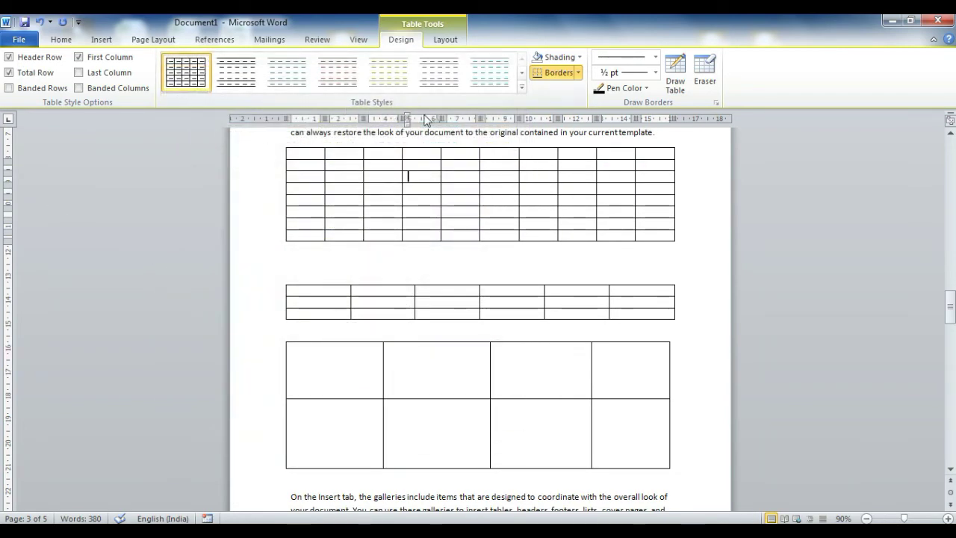
left_click(408, 176)
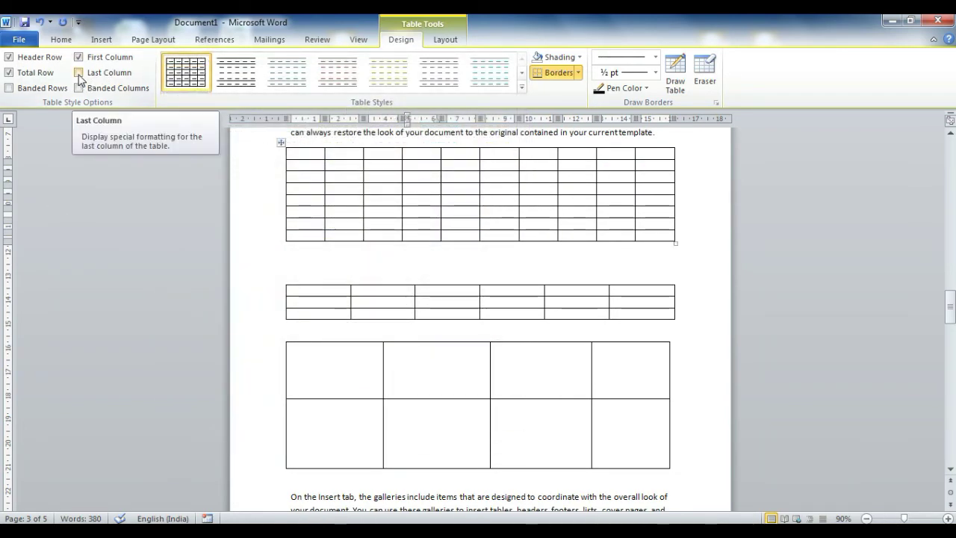
left_click(9, 73)
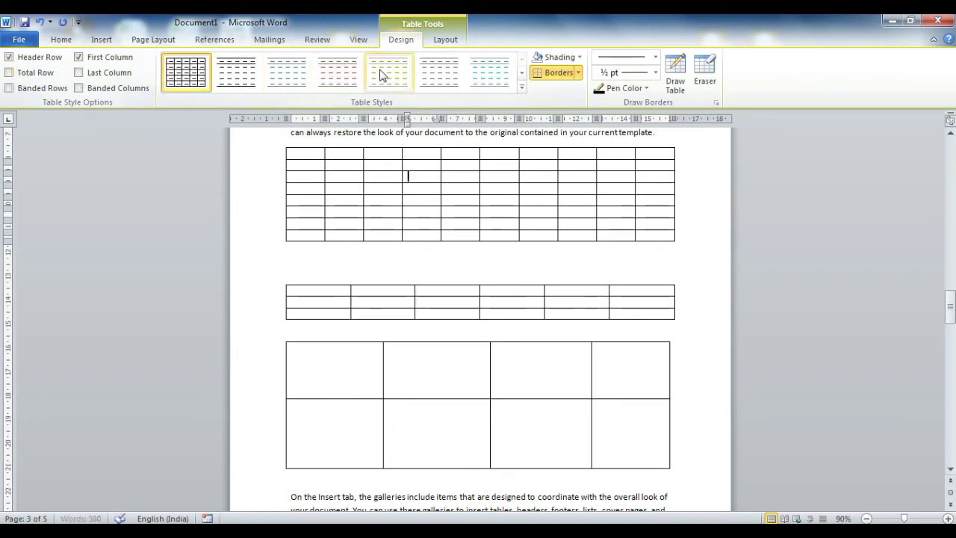
left_click(9, 89)
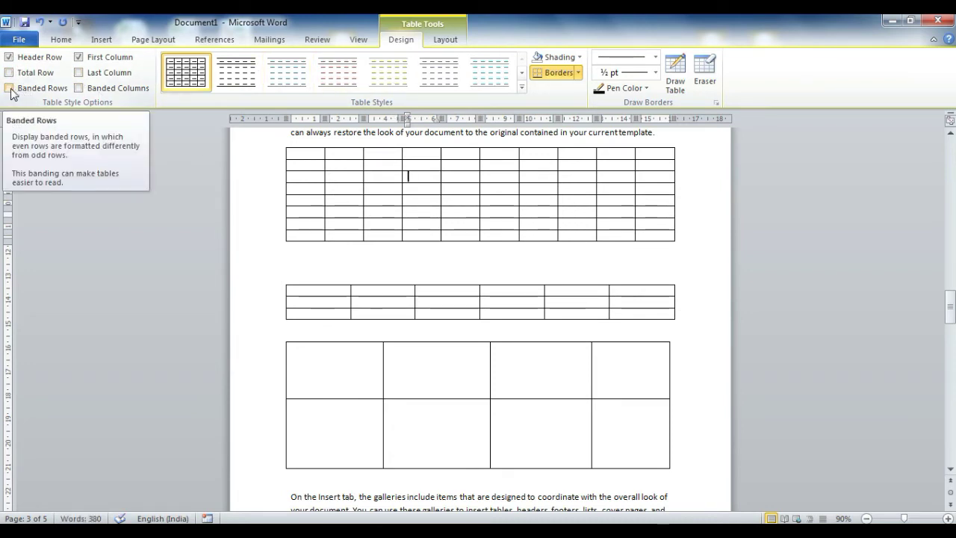
left_click(9, 88)
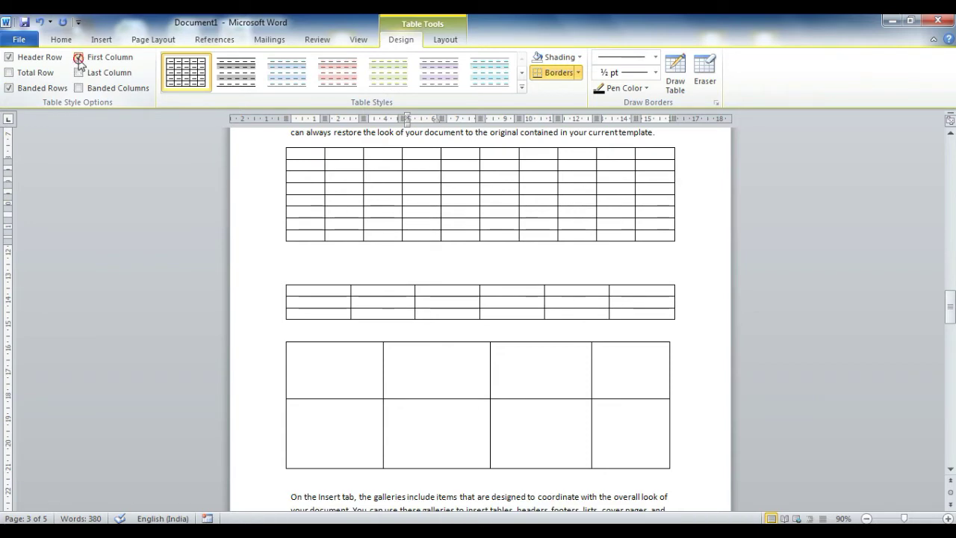
left_click(78, 57)
left_click(522, 87)
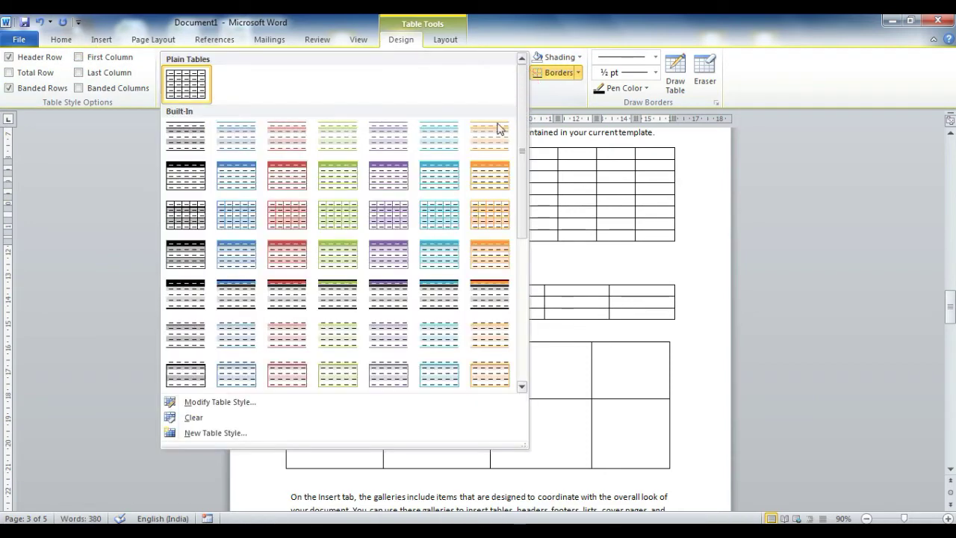
left_click(401, 288)
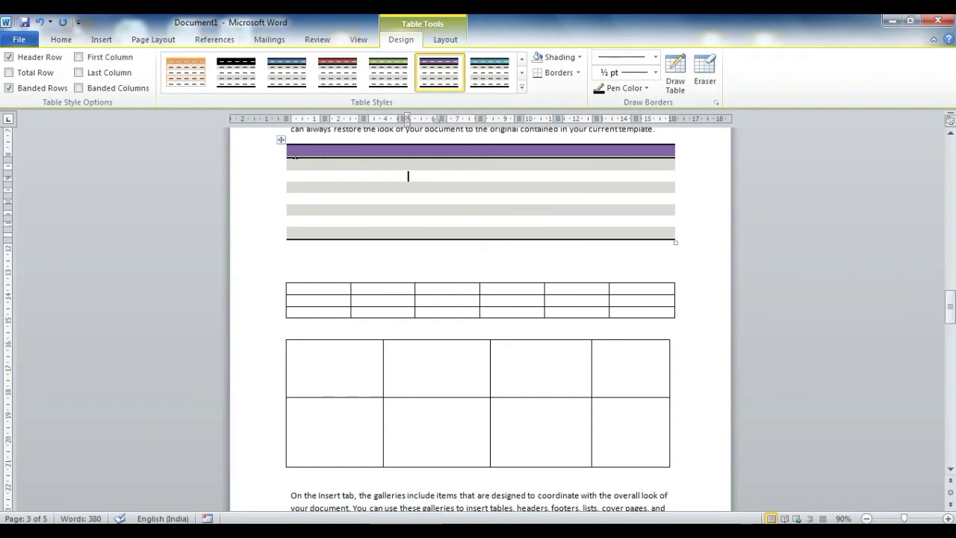
left_click(9, 73)
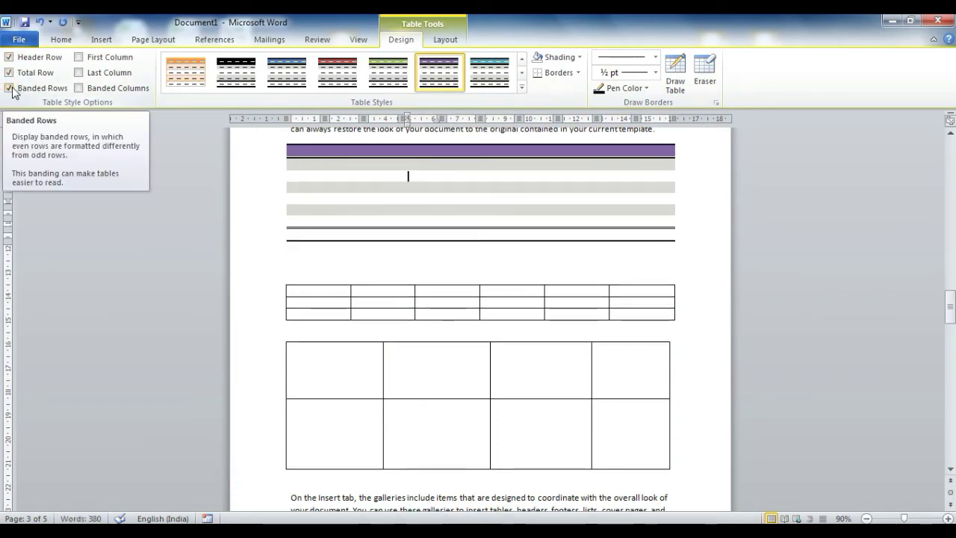
left_click(10, 89)
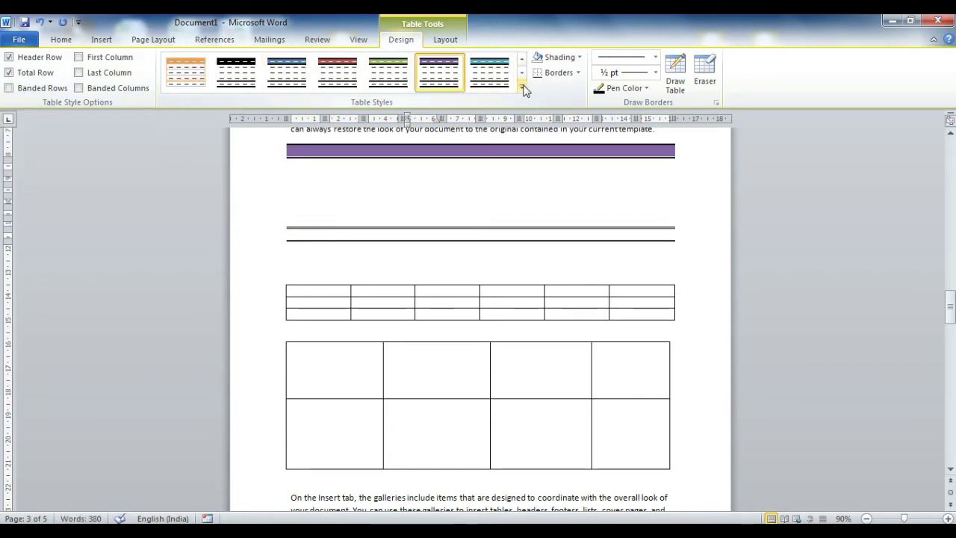
left_click(521, 86)
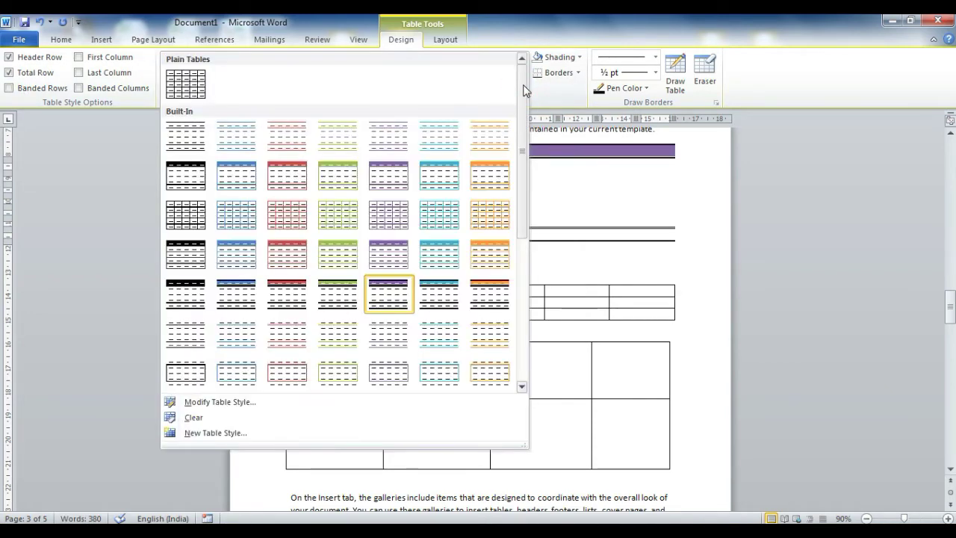
left_click(442, 244)
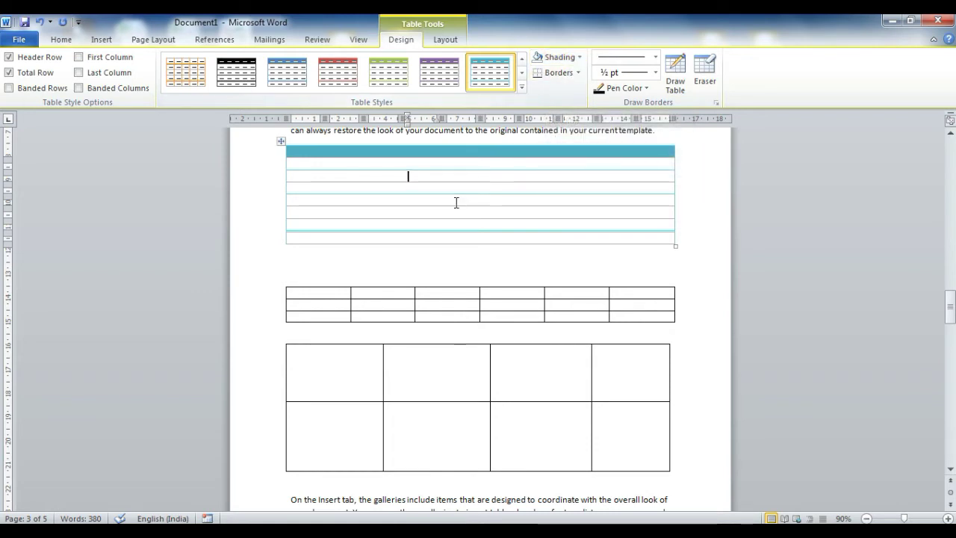
key("ctrl+z")
key("ctrl+z")
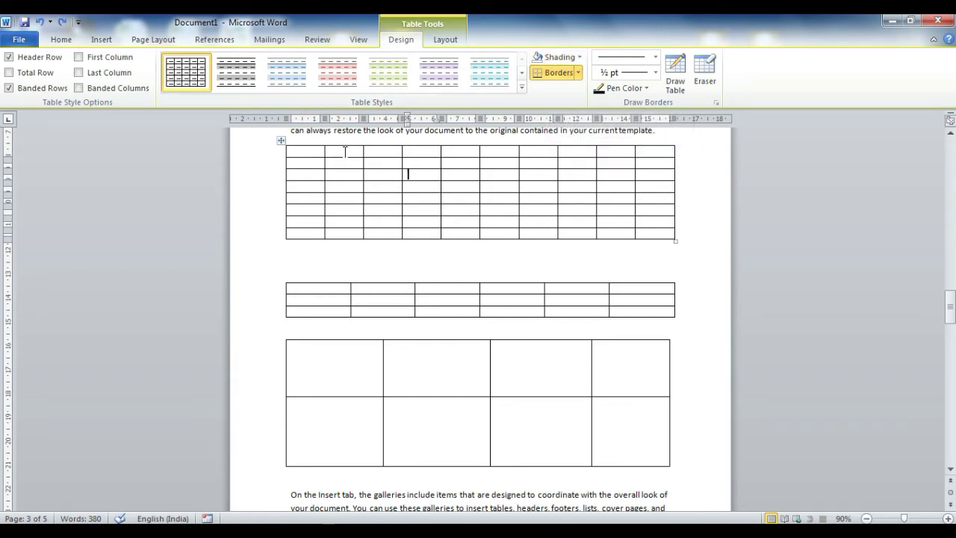
Shade the top table's columns 2, 3 and 4 yellow, olive green and blue
left_click_drag(344, 152, 351, 233)
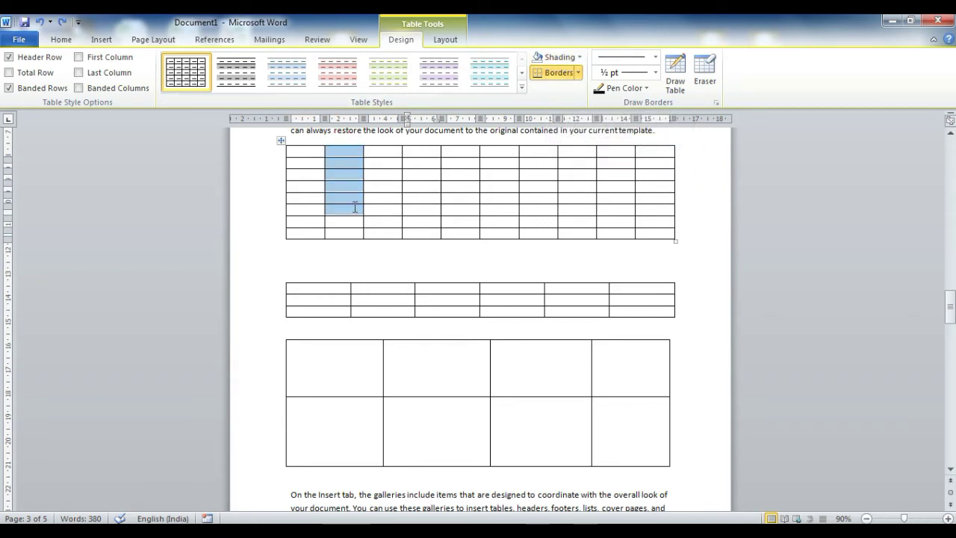
left_click(578, 57)
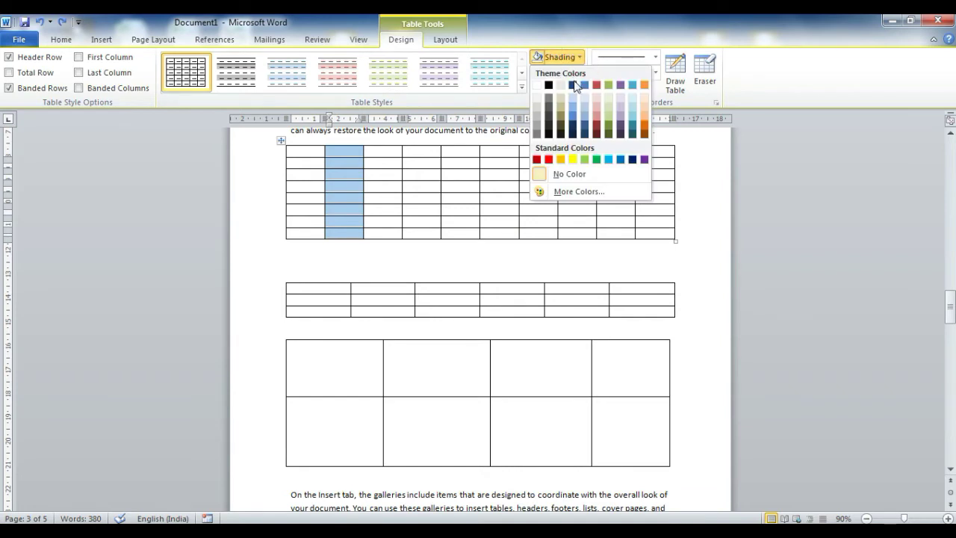
left_click(585, 159)
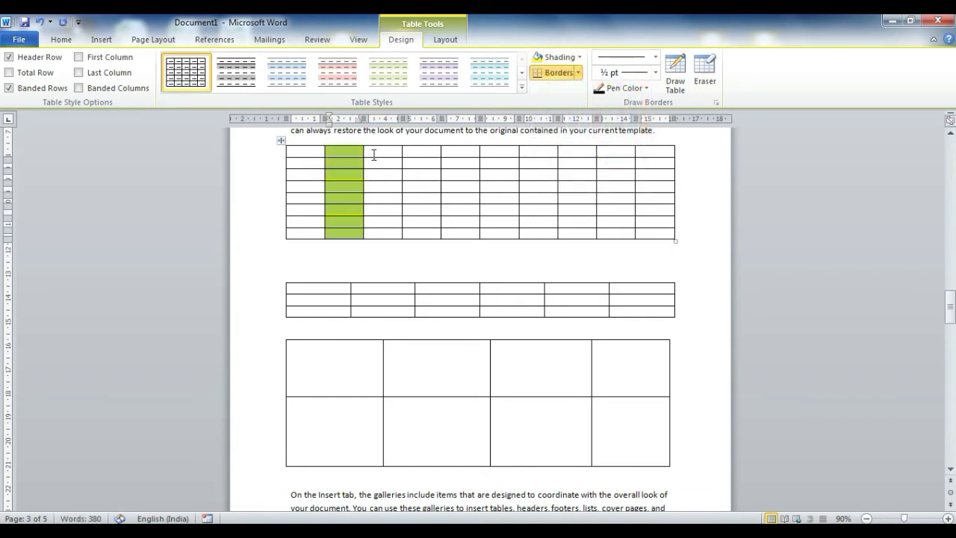
mouse_move(373, 153)
left_mouse_down()
mouse_move(380, 245)
mouse_move(382, 233)
left_mouse_up()
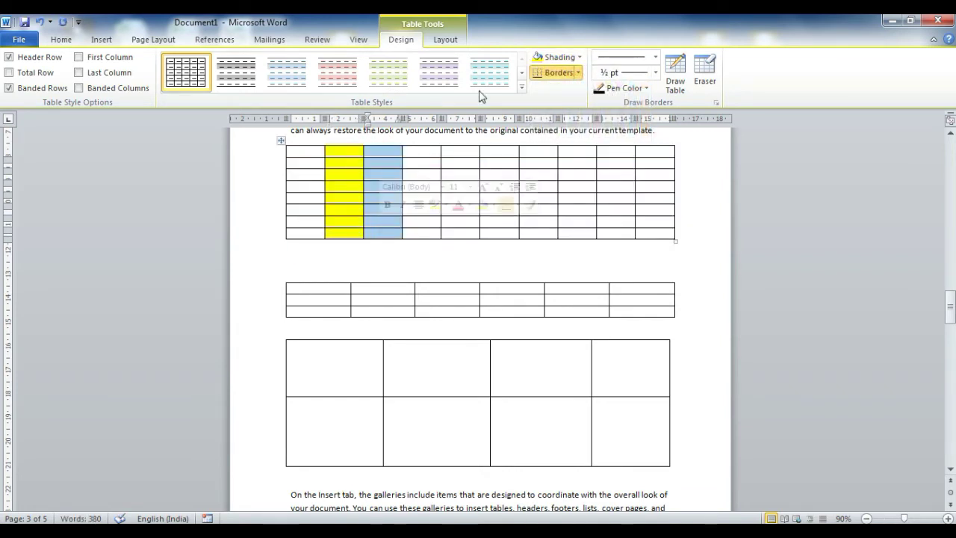
left_click(579, 57)
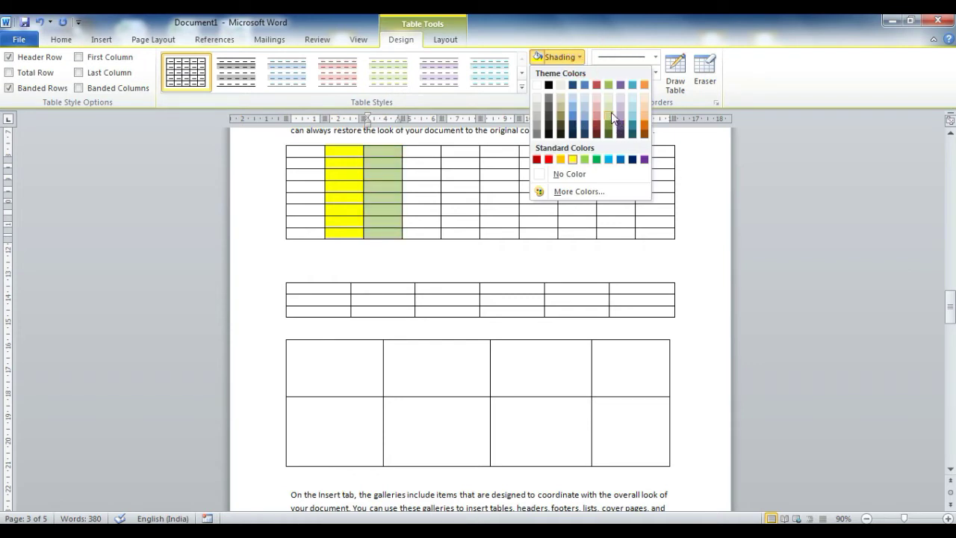
left_click(608, 108)
left_click(424, 144)
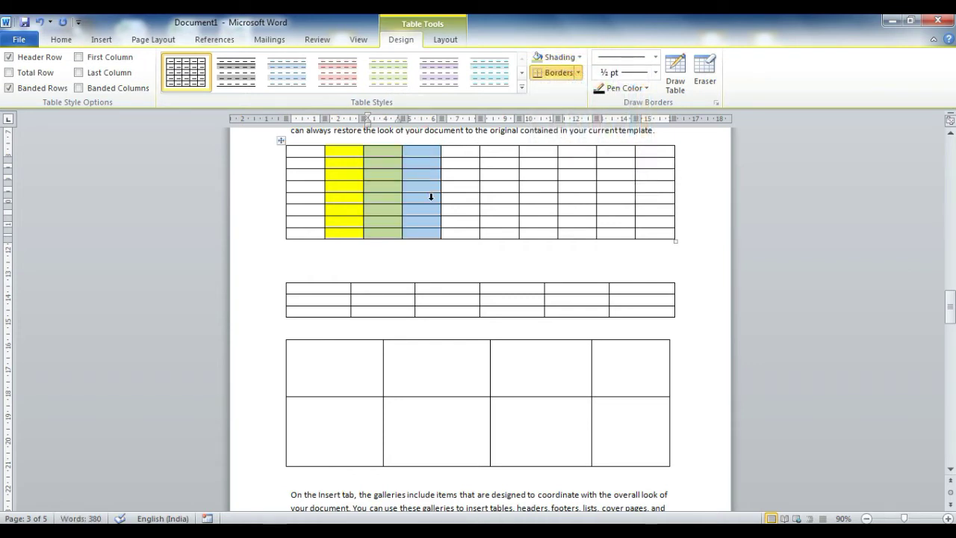
left_click(581, 57)
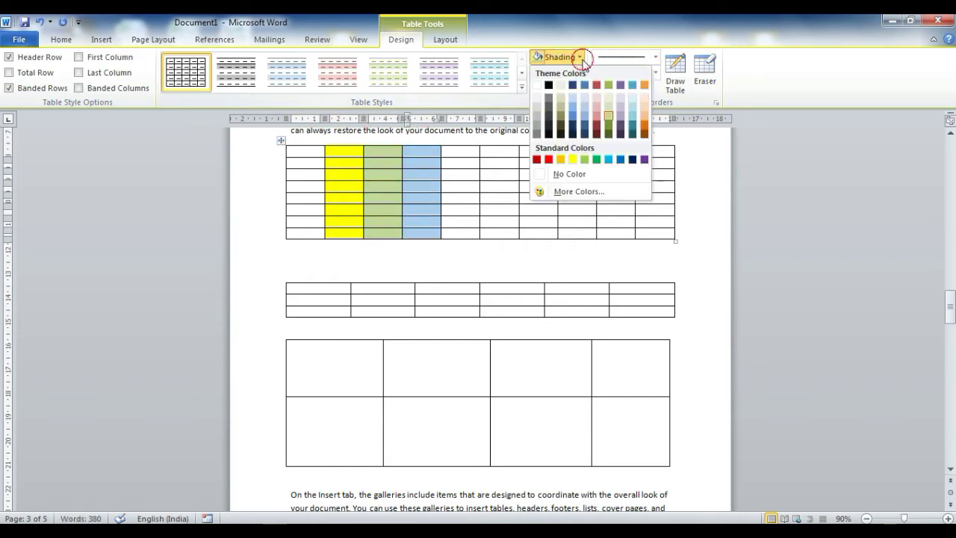
left_click(585, 109)
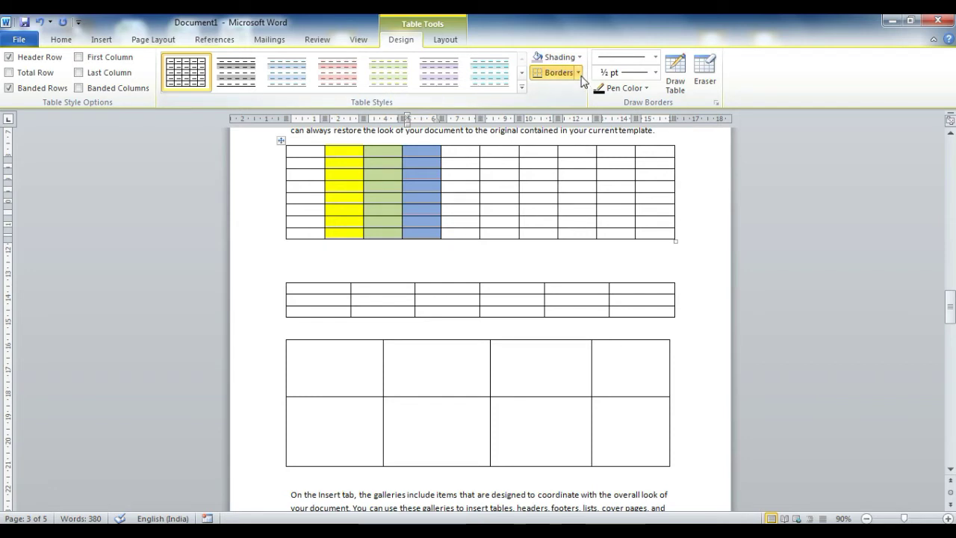
Select the whole top table and give it an outside-only box border
left_click(578, 73)
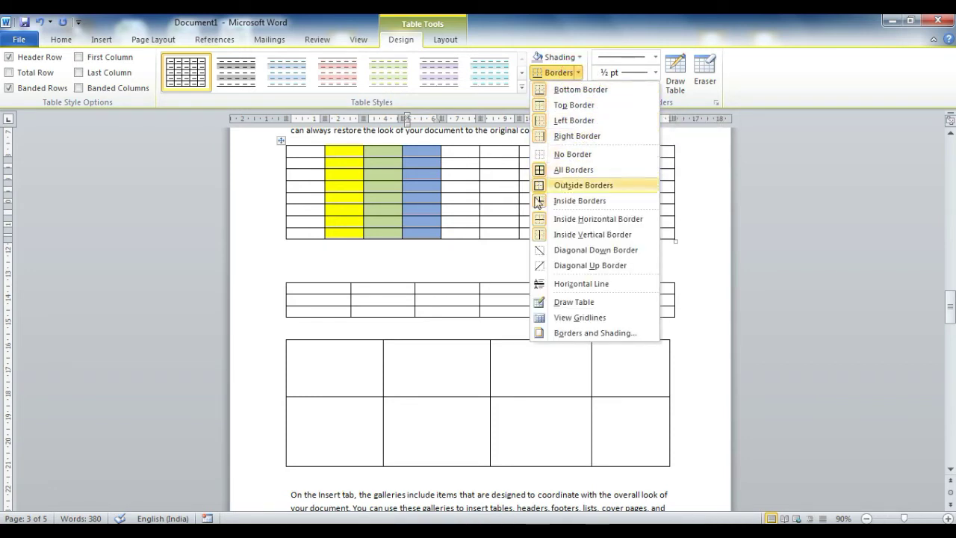
left_click(283, 142)
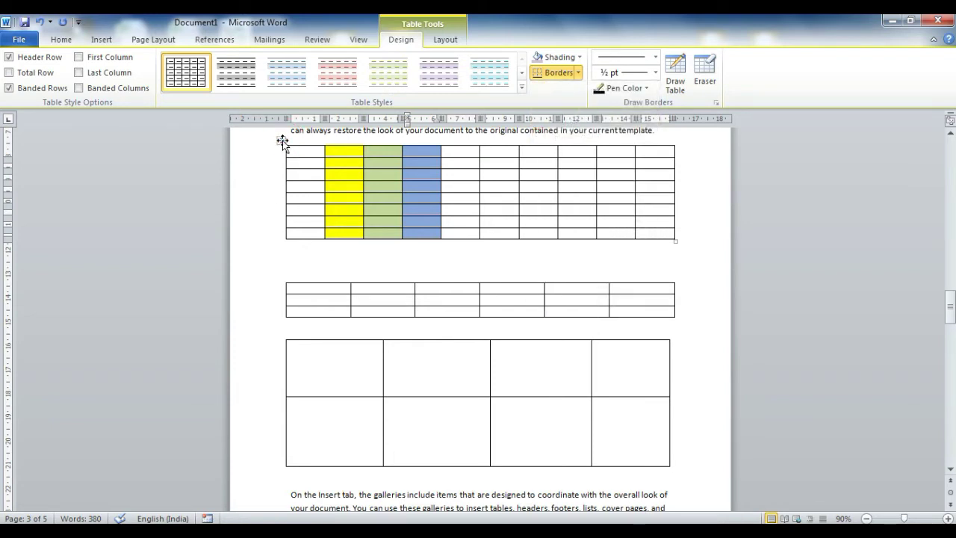
left_click(281, 142)
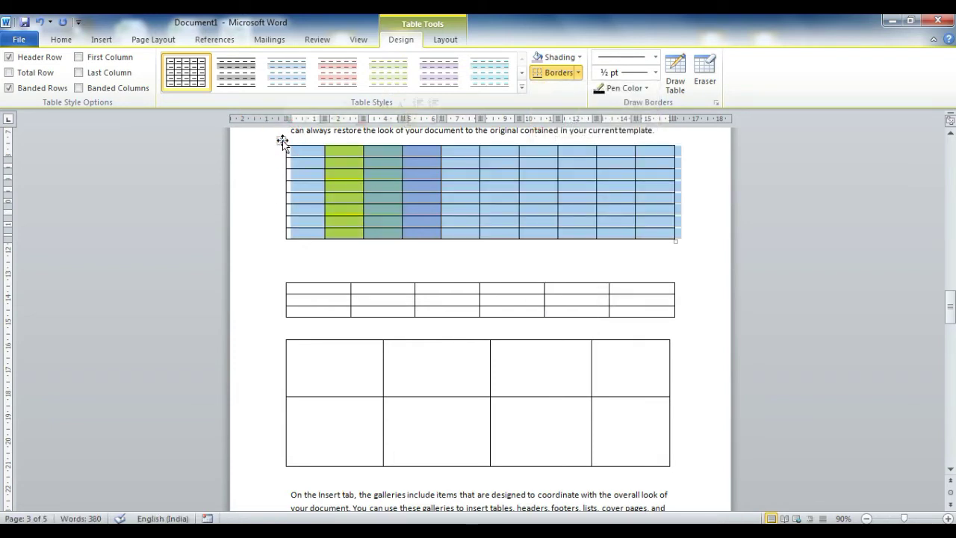
left_click(581, 72)
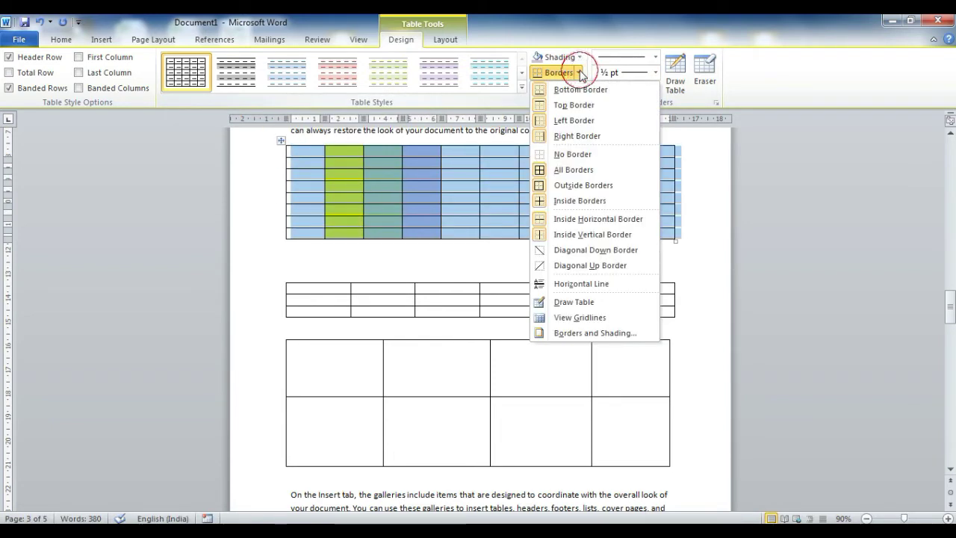
left_click(572, 334)
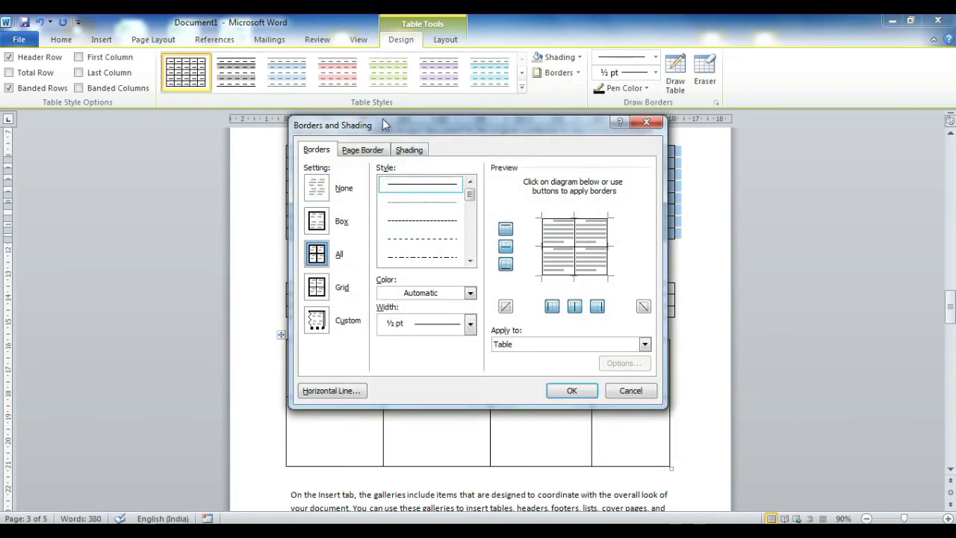
left_click(315, 223)
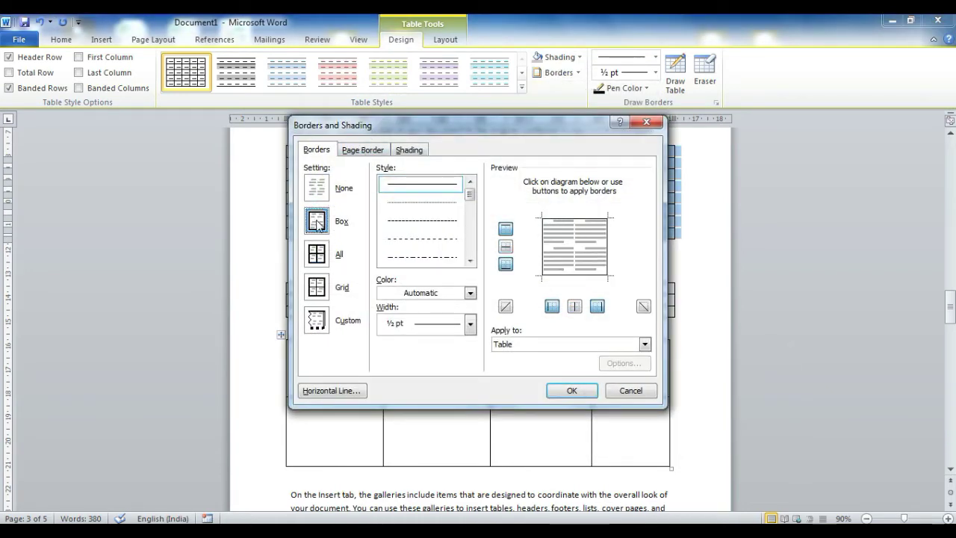
Make the outside border a red dashed 1½ pt line, then reselect the table
left_click(436, 221)
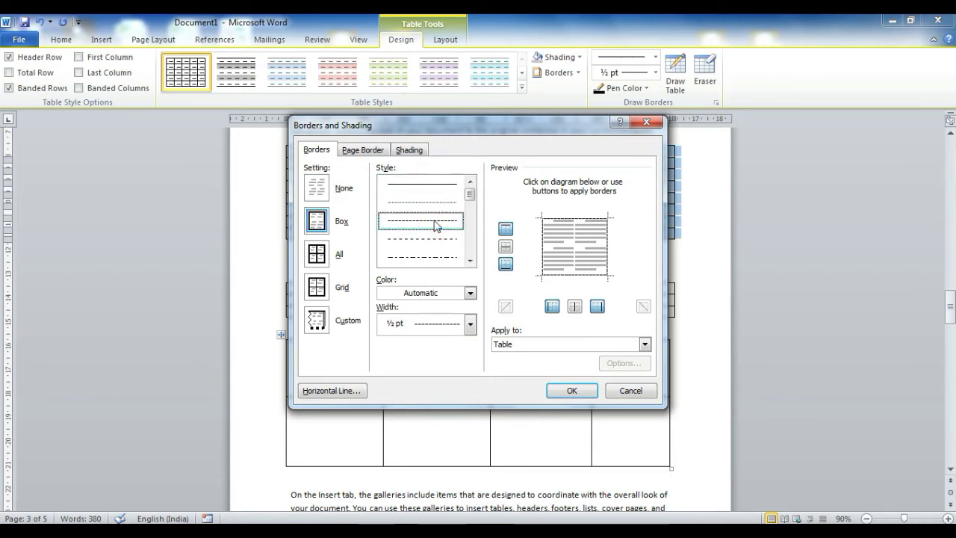
left_click(470, 292)
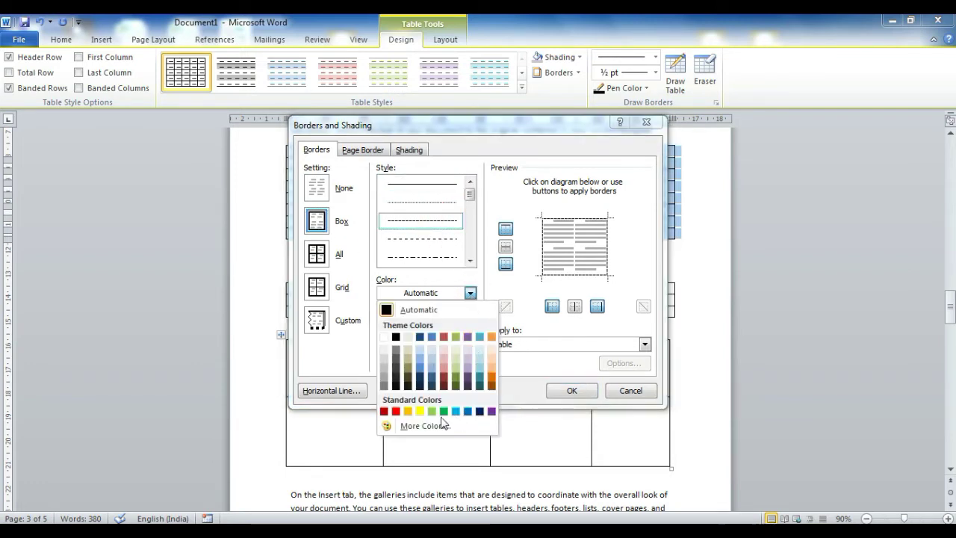
left_click(396, 412)
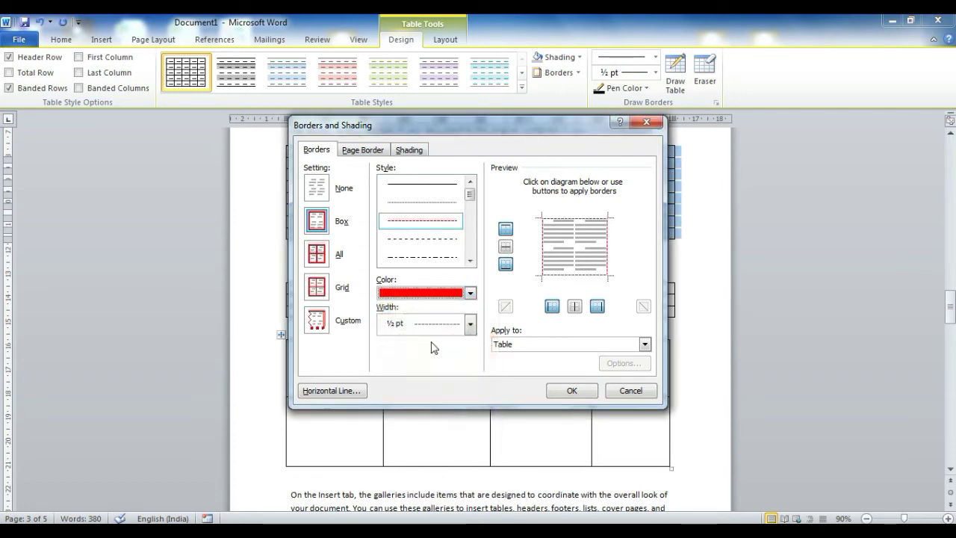
left_click(471, 325)
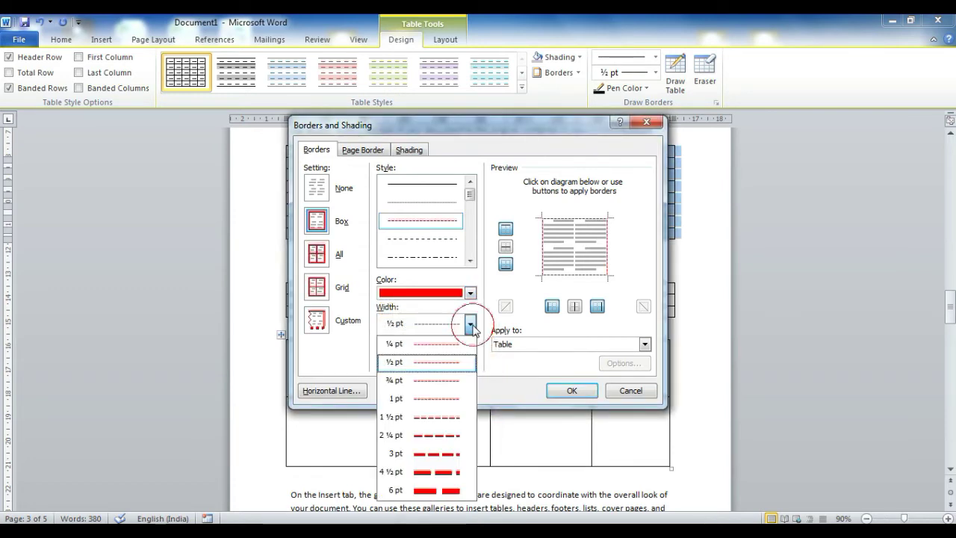
left_click(456, 418)
left_click(570, 391)
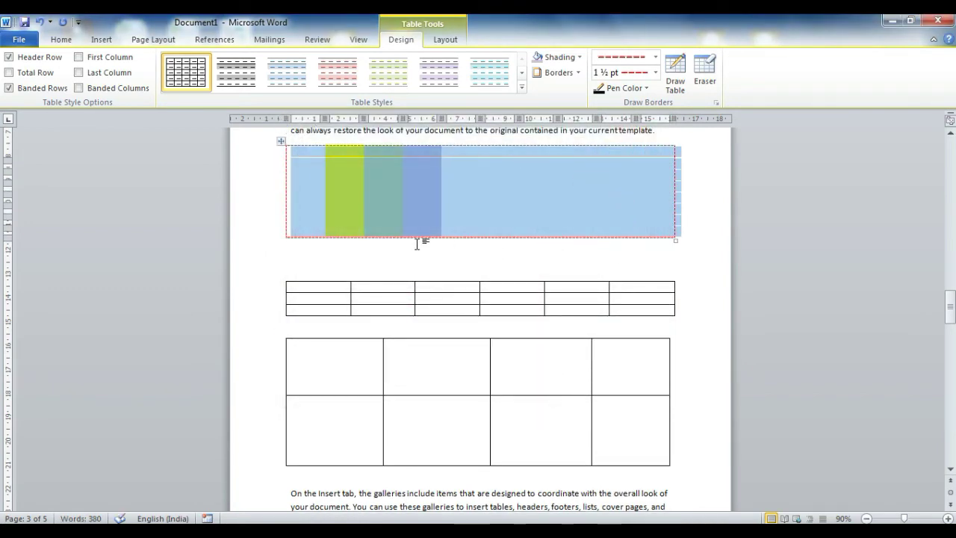
left_click(429, 263)
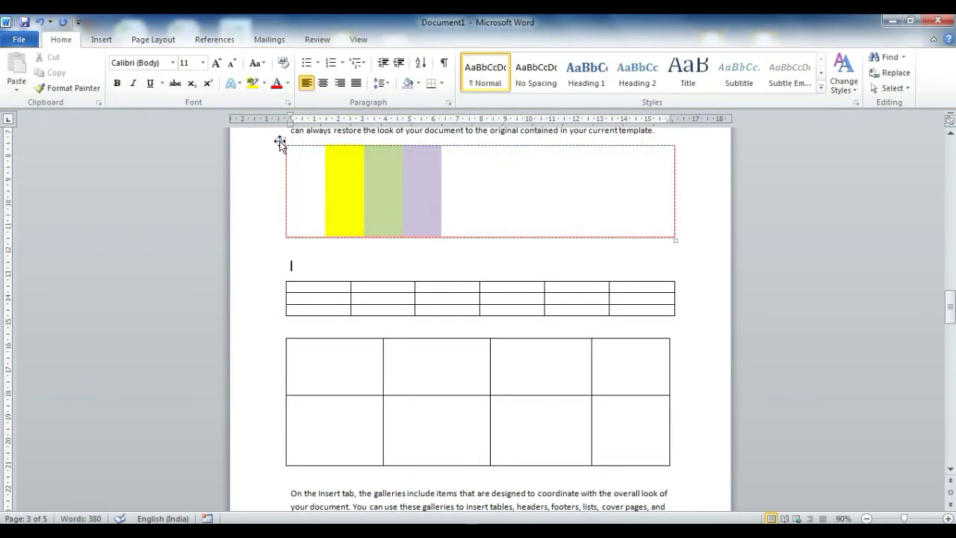
left_click(280, 142)
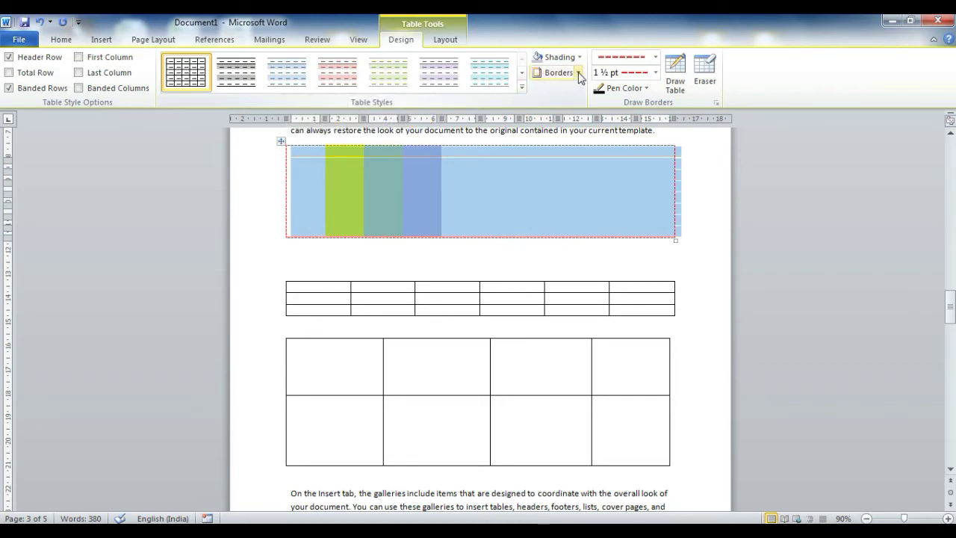
Apply All Borders to the coloured table and widen the purple column
left_click(579, 73)
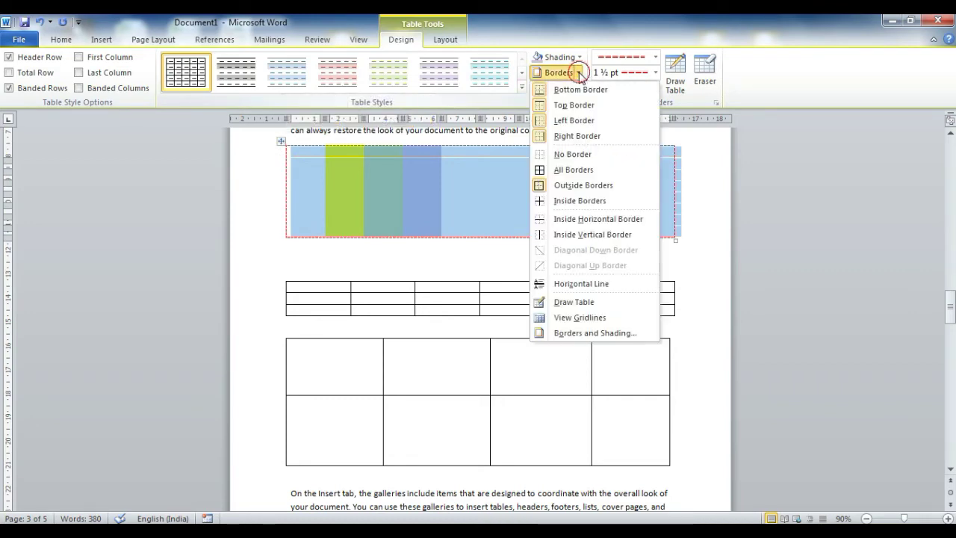
left_click(560, 171)
left_click(474, 256)
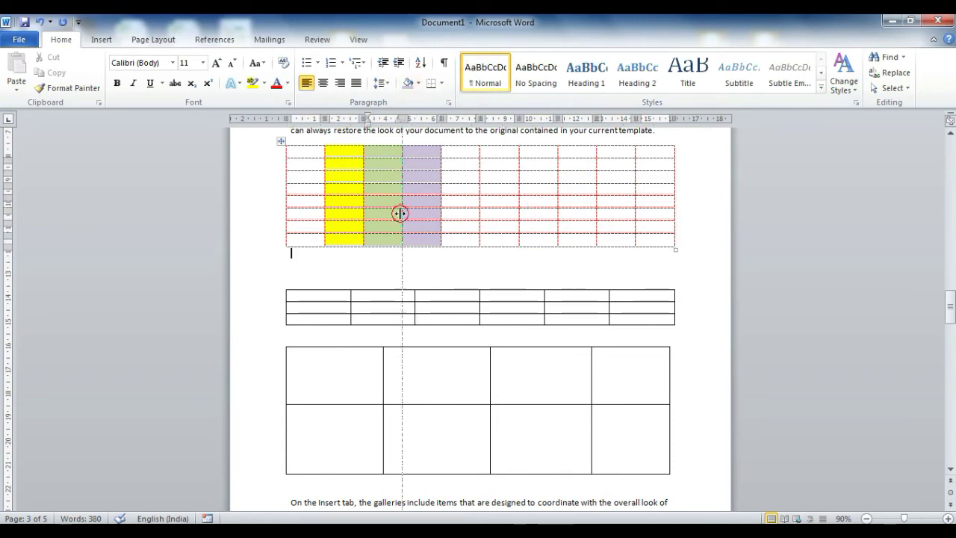
left_click_drag(402, 211, 398, 212)
Set the border drawing pen to a thick double-line style, 1 pt weight, purple colour
left_click(426, 180)
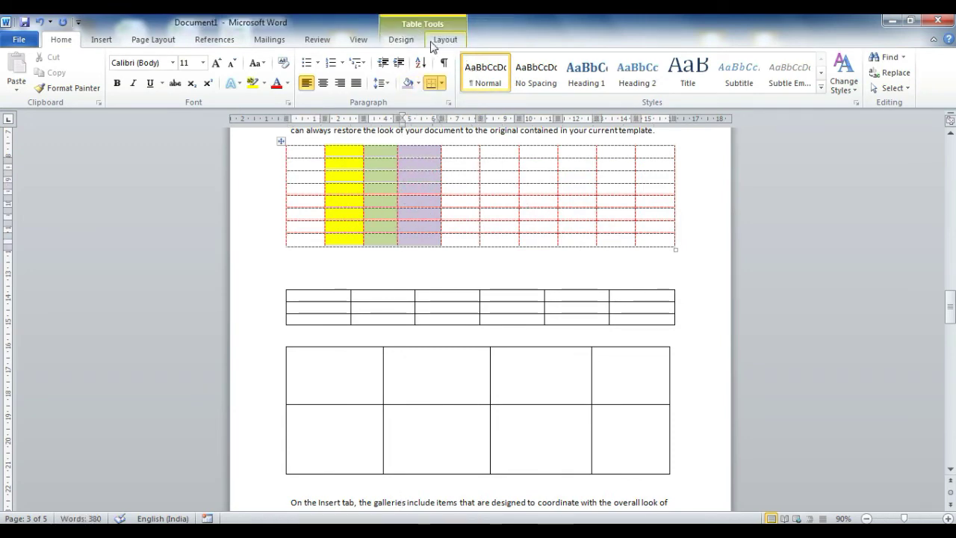
left_click(401, 39)
left_click(578, 73)
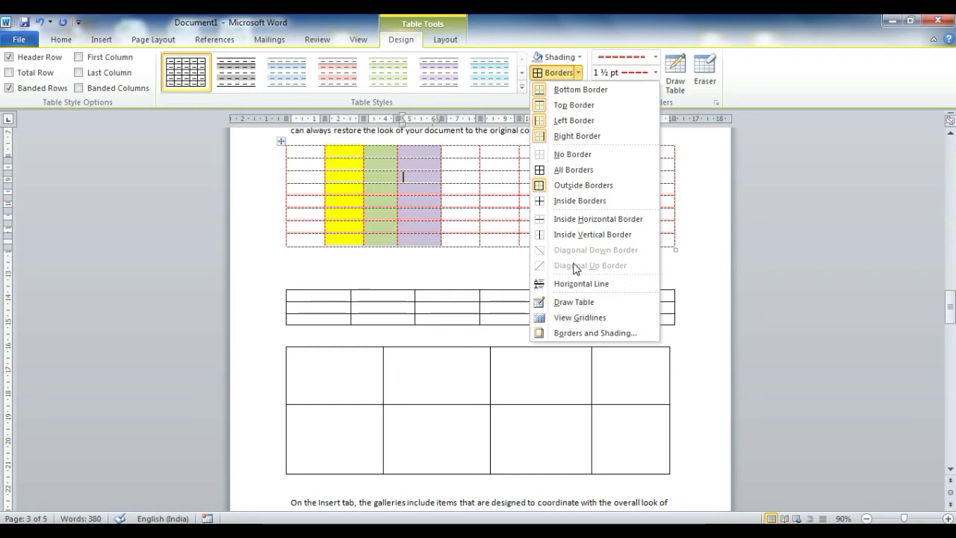
left_click(581, 333)
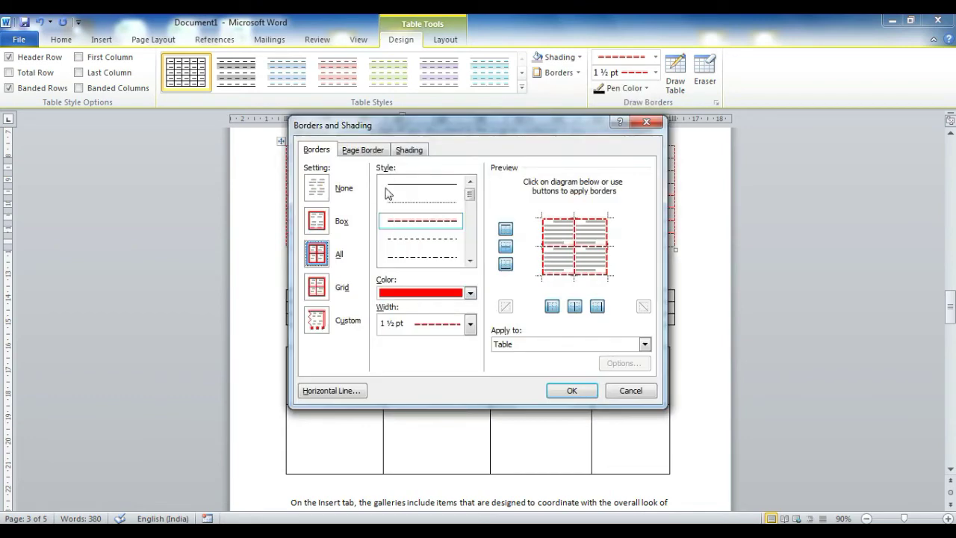
left_click(632, 394)
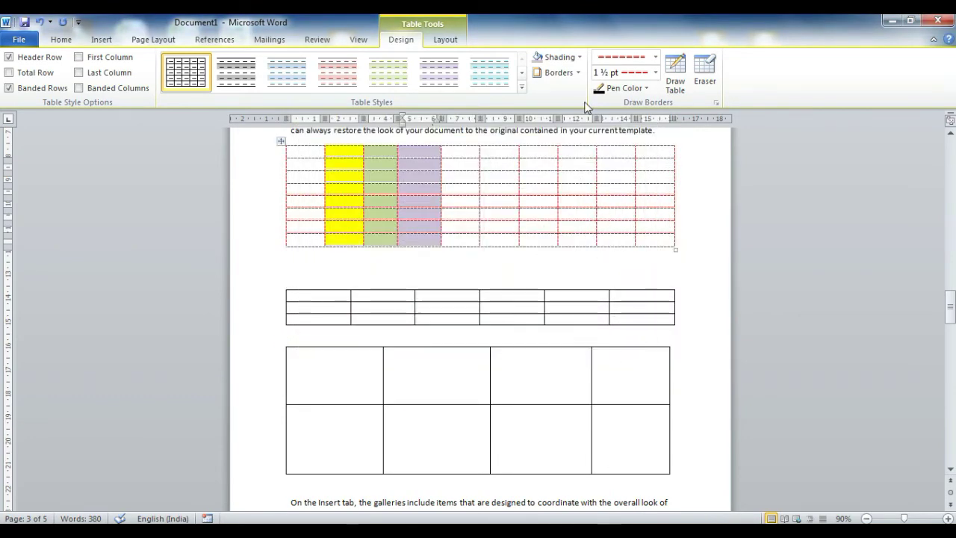
left_click(655, 60)
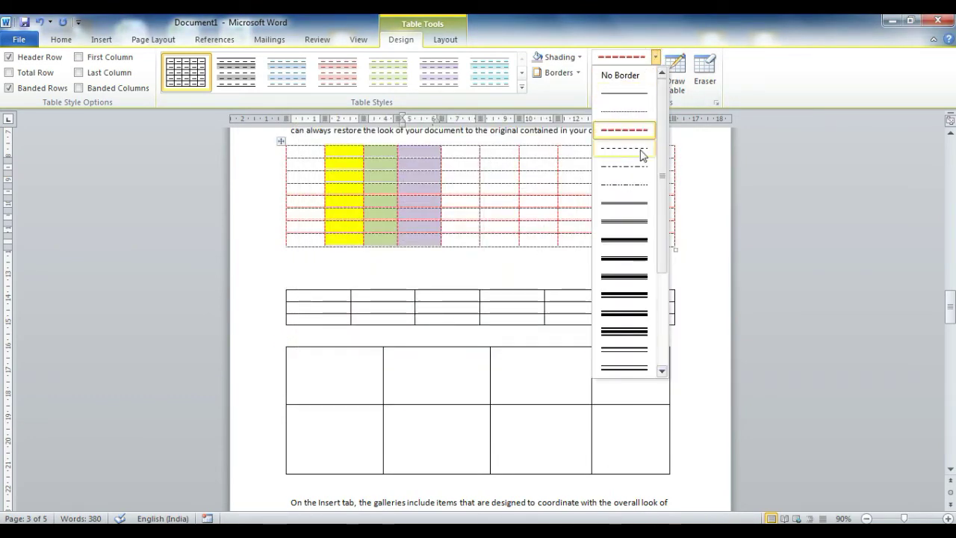
left_click(632, 222)
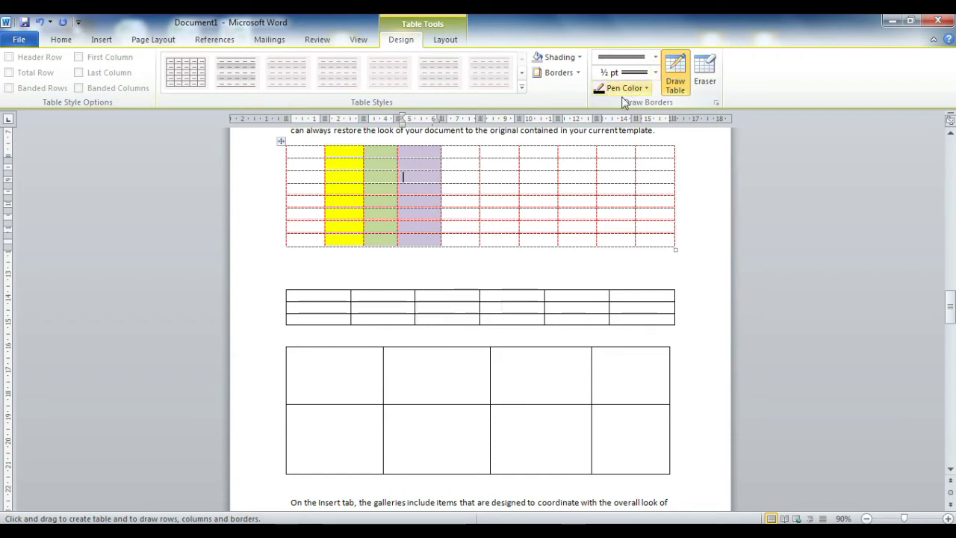
left_click(655, 60)
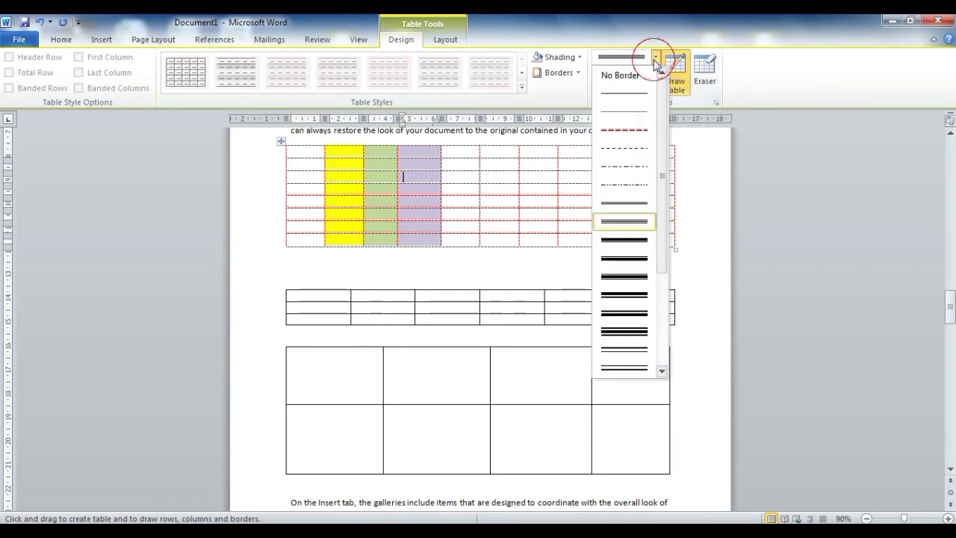
left_click(625, 297)
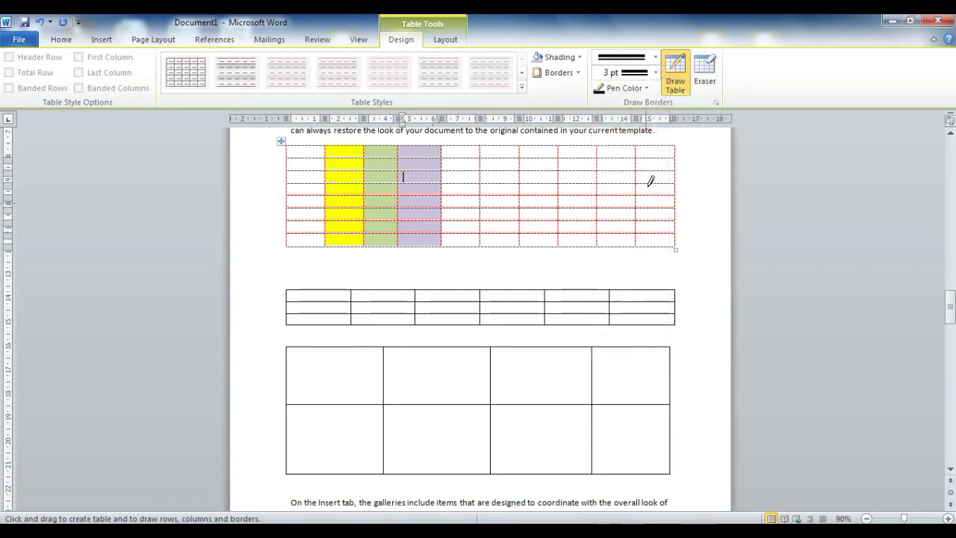
left_click(655, 72)
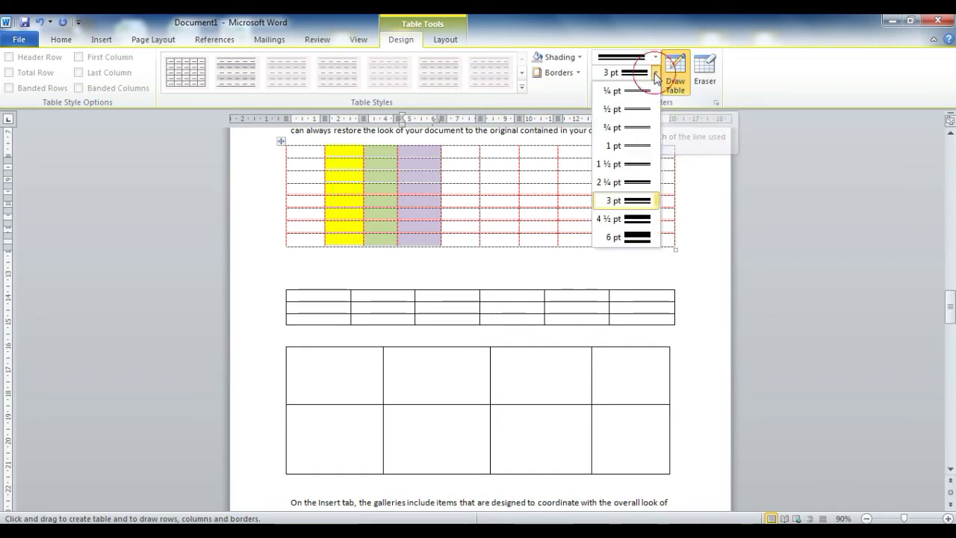
left_click(628, 146)
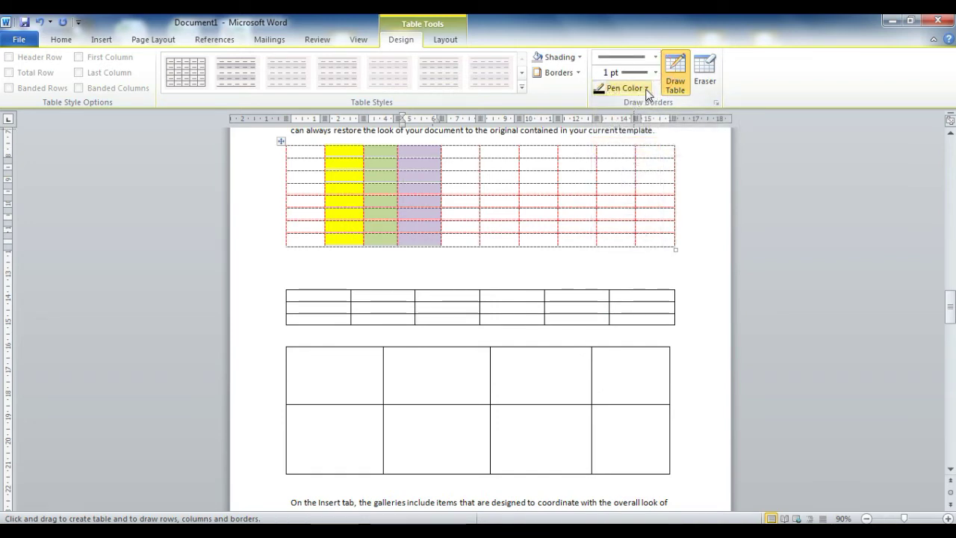
left_click(647, 88)
left_click(706, 207)
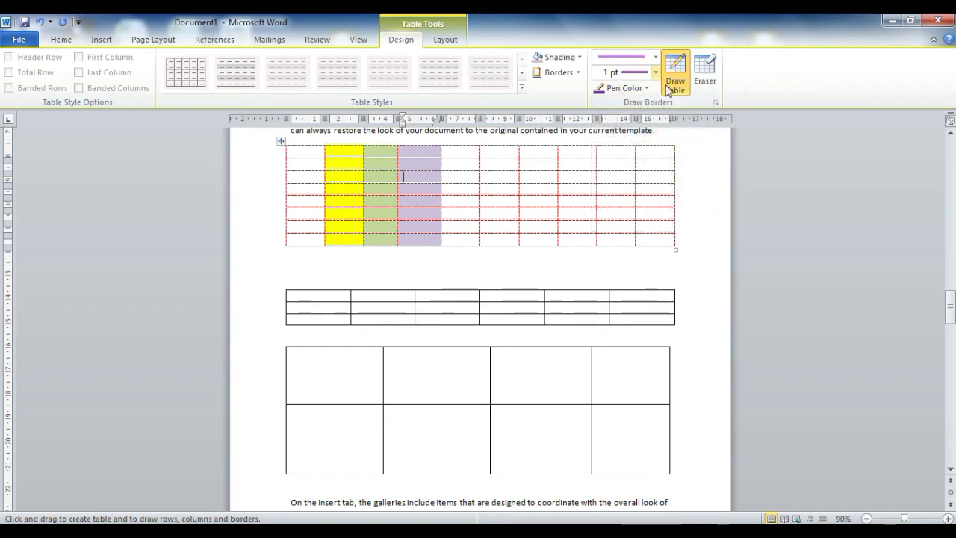
Draw a purple line across the lower table's second row and dividers in columns 2 and 3
scroll(538, 292, "down", 3)
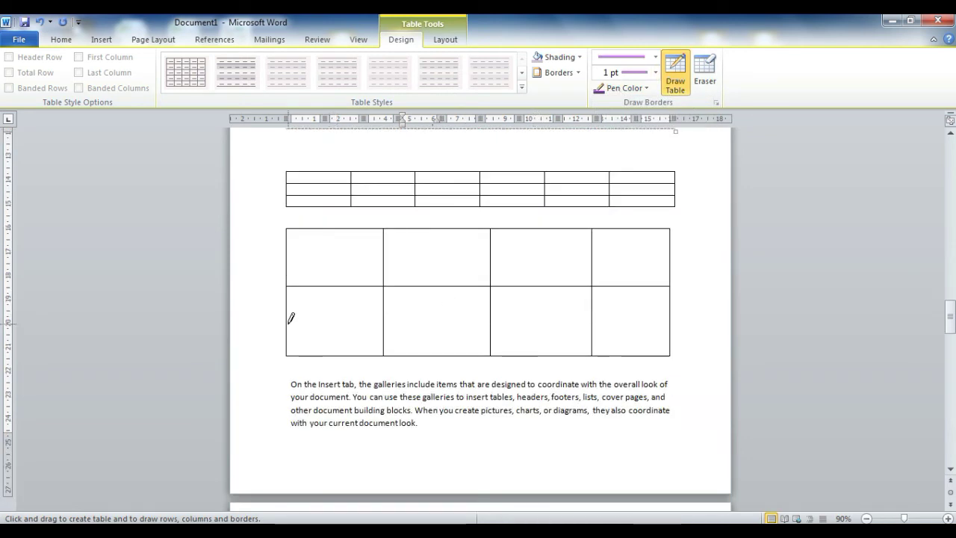
left_click_drag(290, 319, 655, 306)
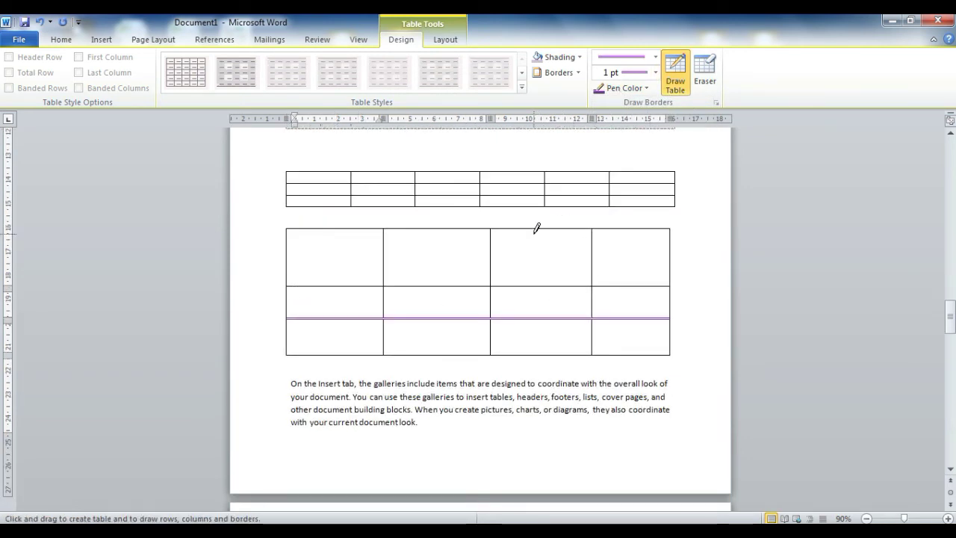
mouse_move(535, 230)
left_mouse_down()
mouse_move(522, 350)
mouse_move(544, 358)
left_mouse_up()
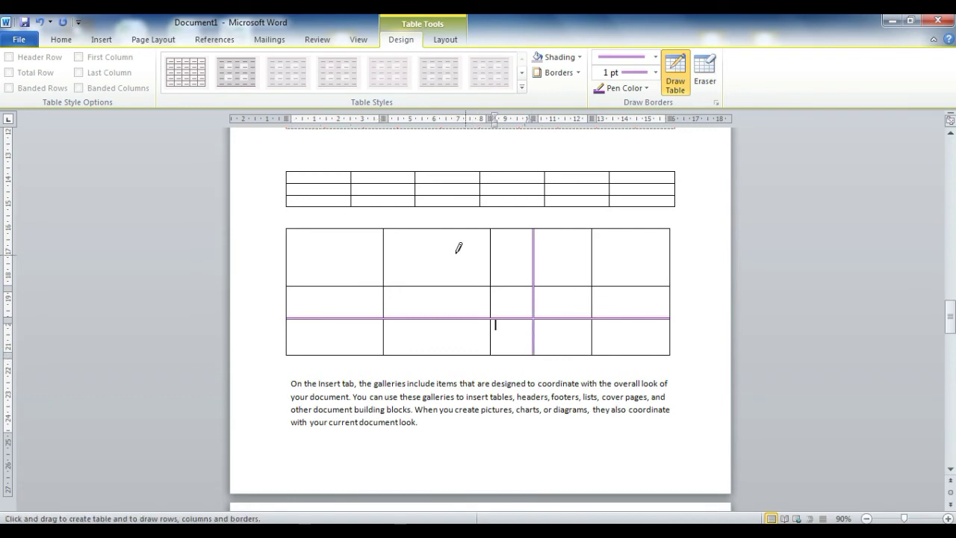
left_click_drag(428, 224, 430, 347)
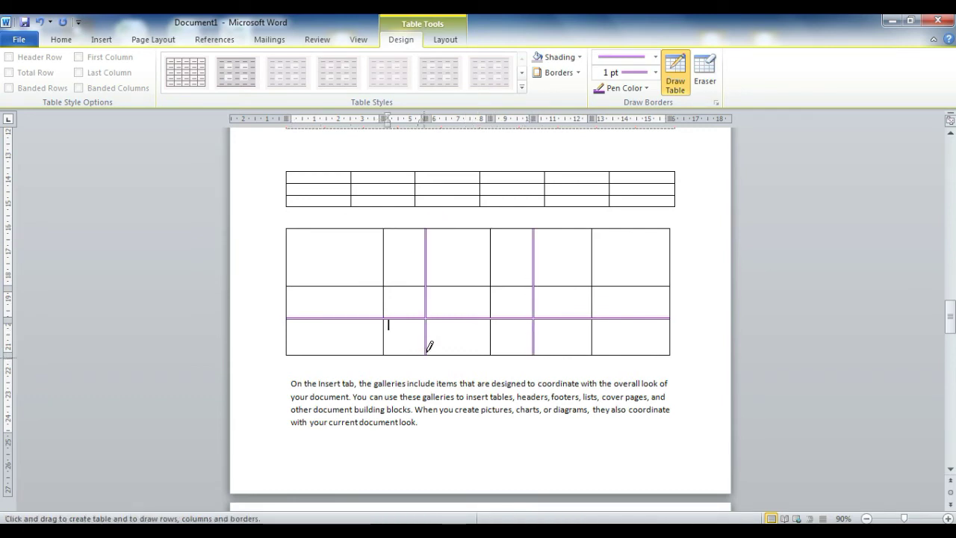
Erase four borders in the hand-drawn table to merge its cells into larger blocks
left_click(706, 82)
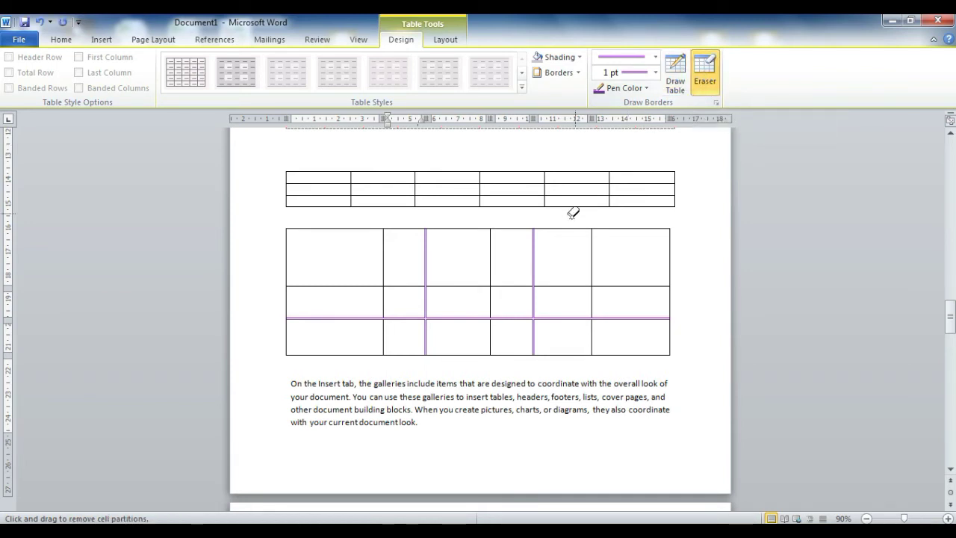
left_click(535, 251)
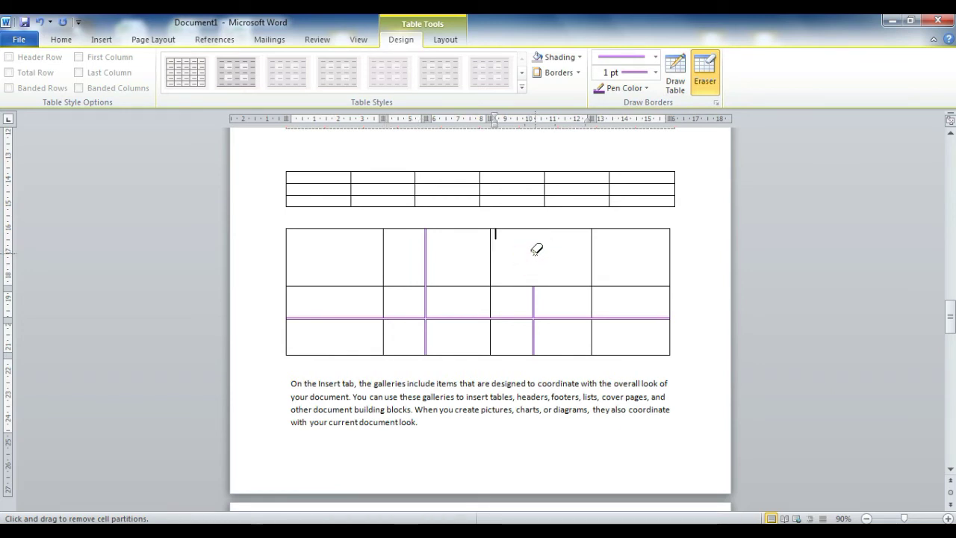
left_click(448, 317)
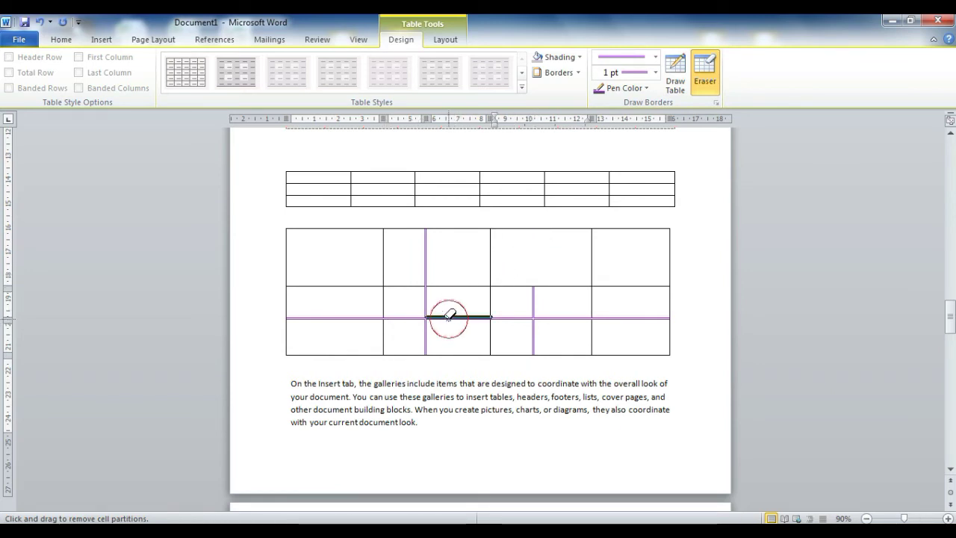
left_click(344, 284)
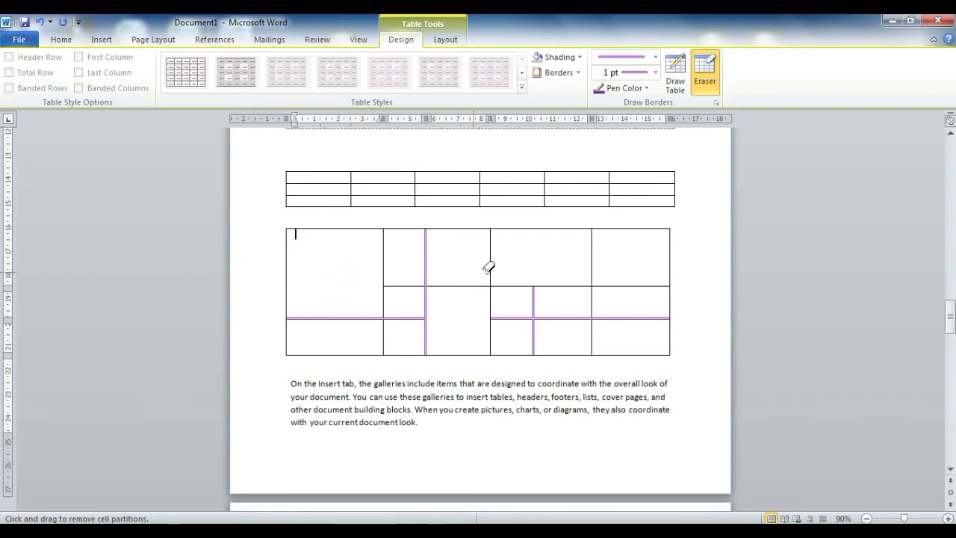
left_click(632, 285)
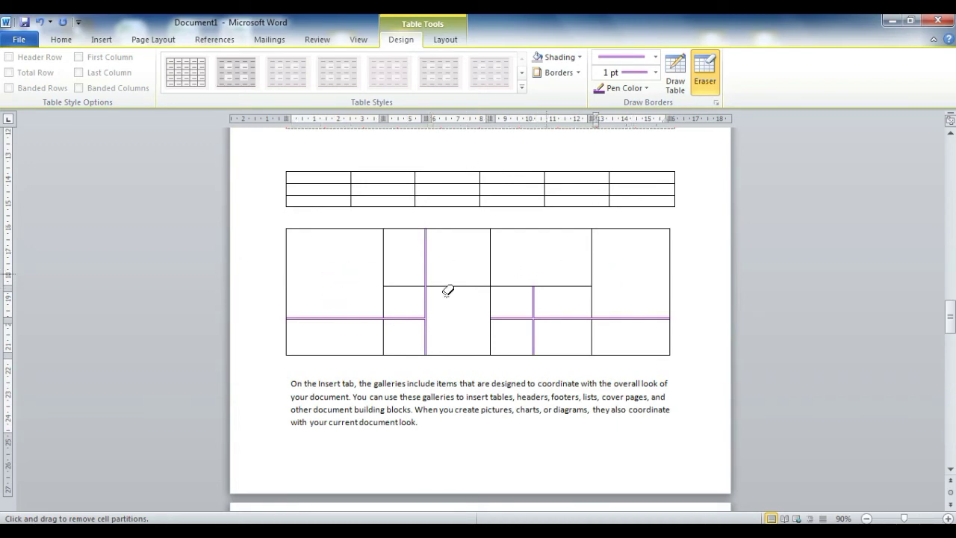
scroll(512, 207, "up", 3)
scroll(478, 196, "up", 2)
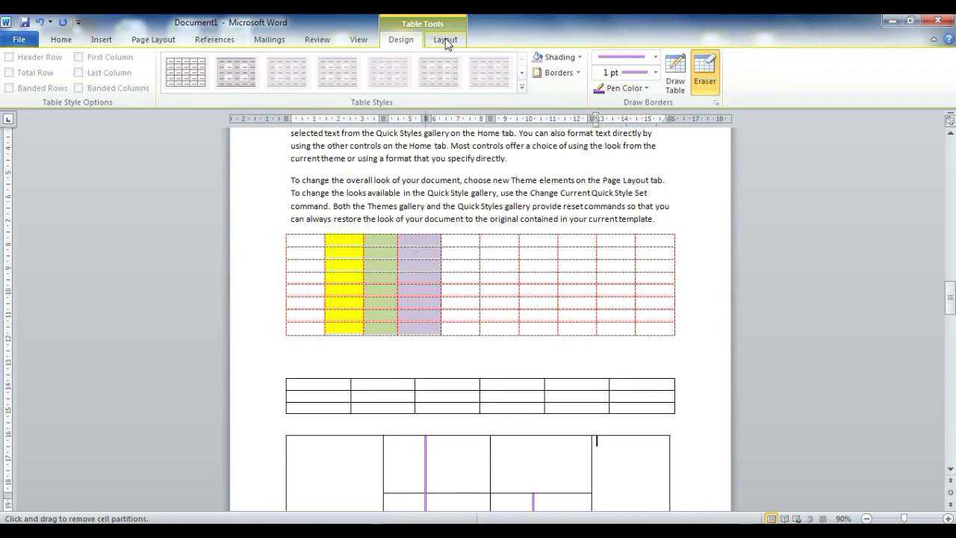
left_click(705, 73)
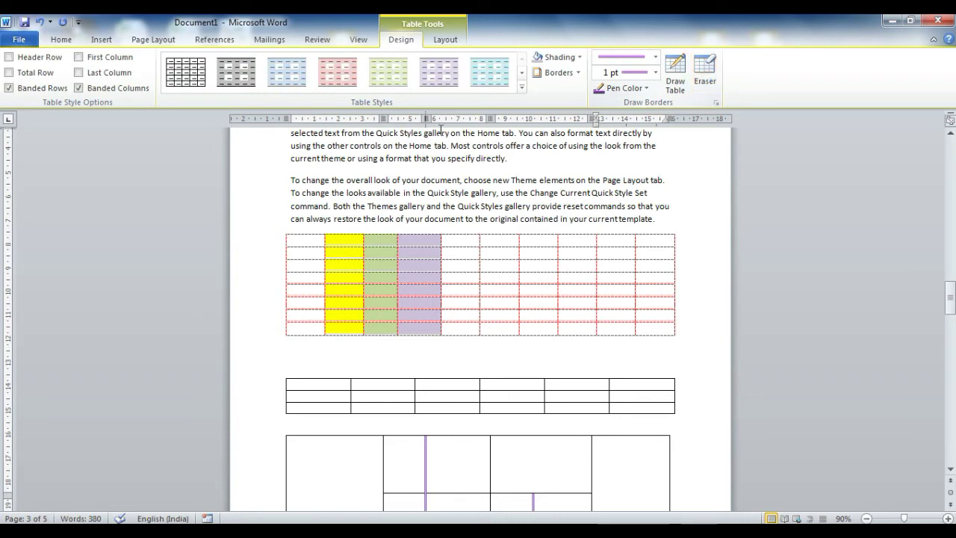
left_click(446, 42)
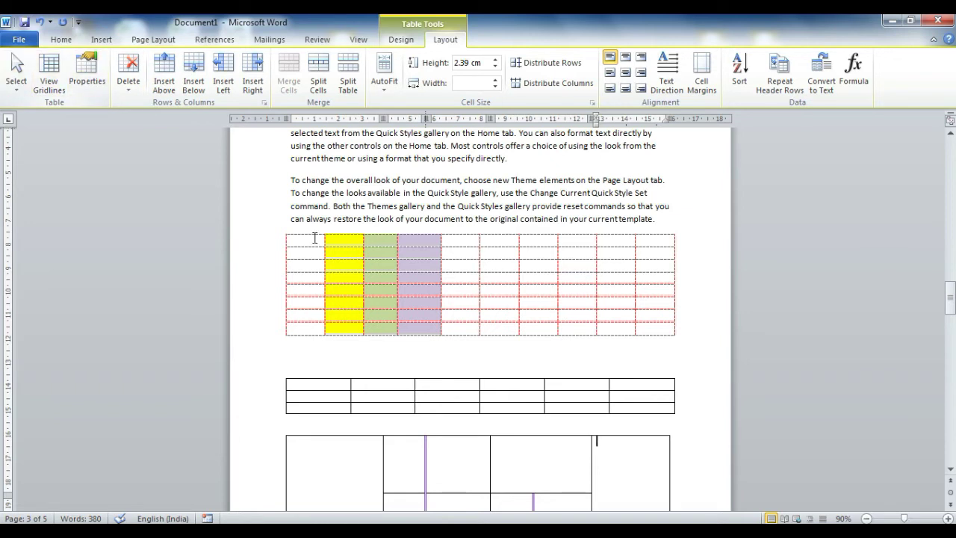
left_click(422, 263)
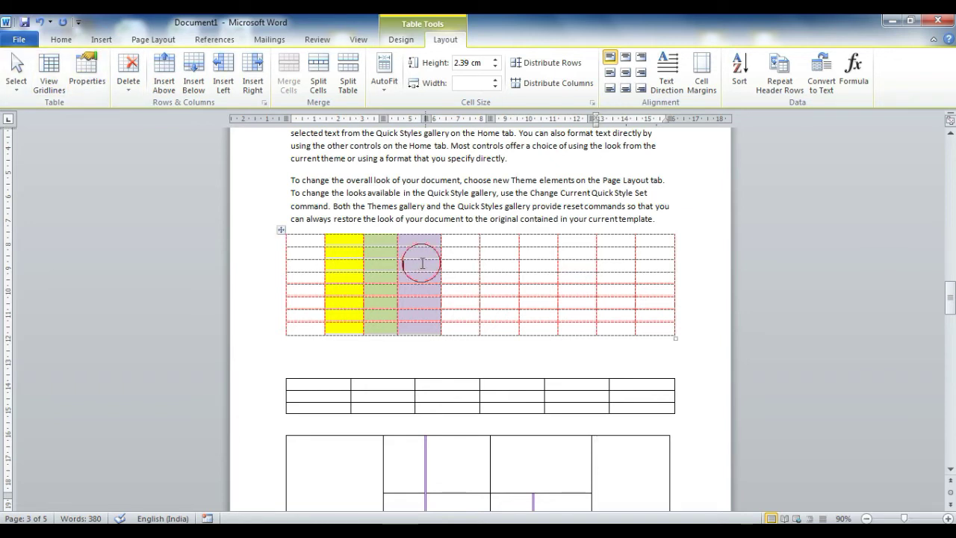
left_click(23, 91)
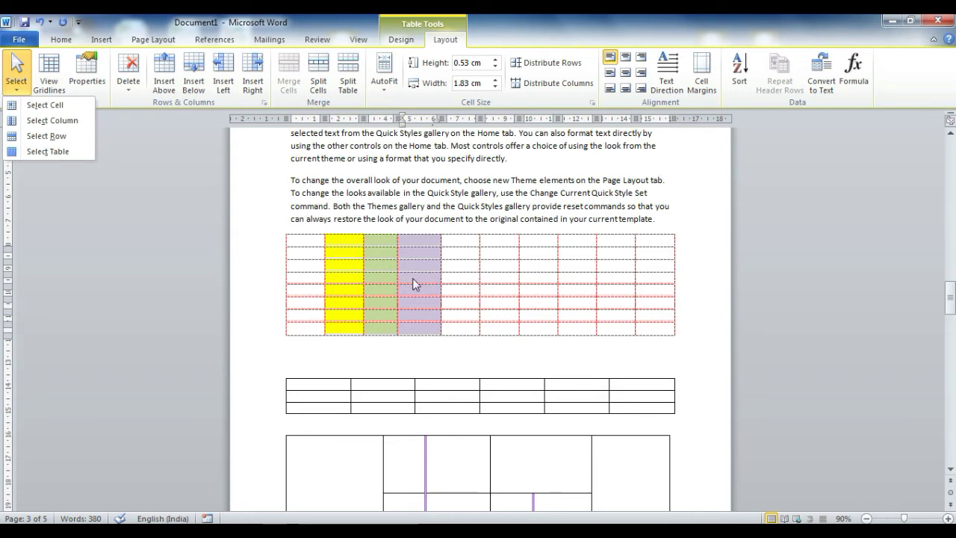
left_click(694, 279)
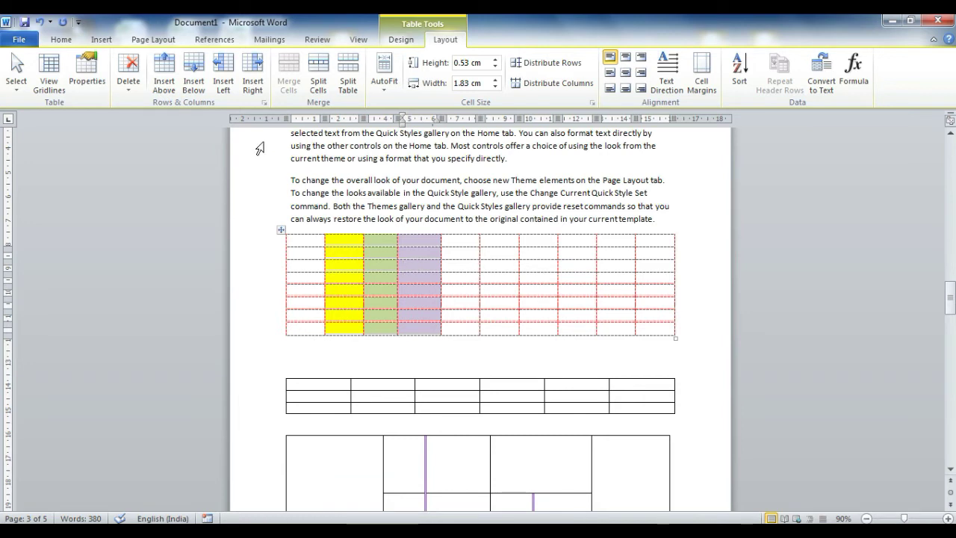
left_click(16, 88)
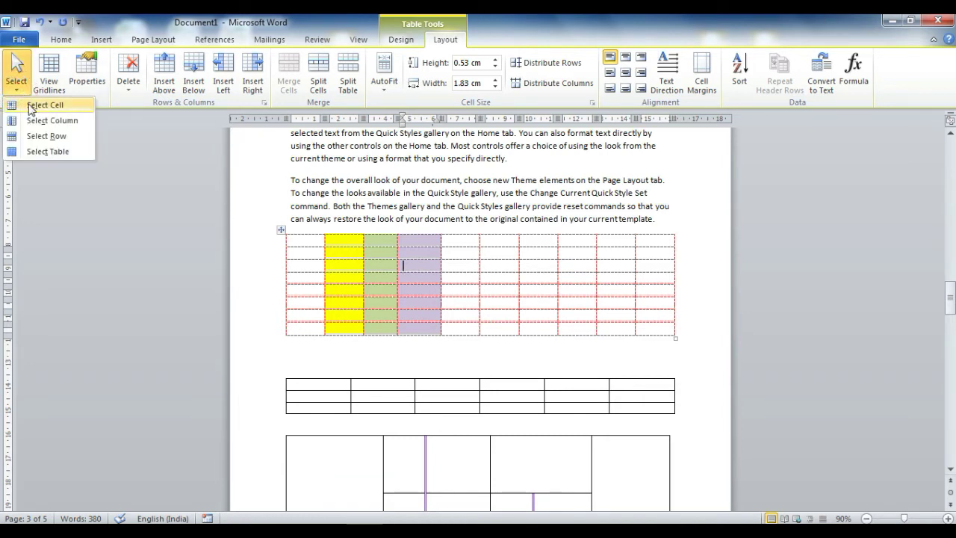
left_click(31, 107)
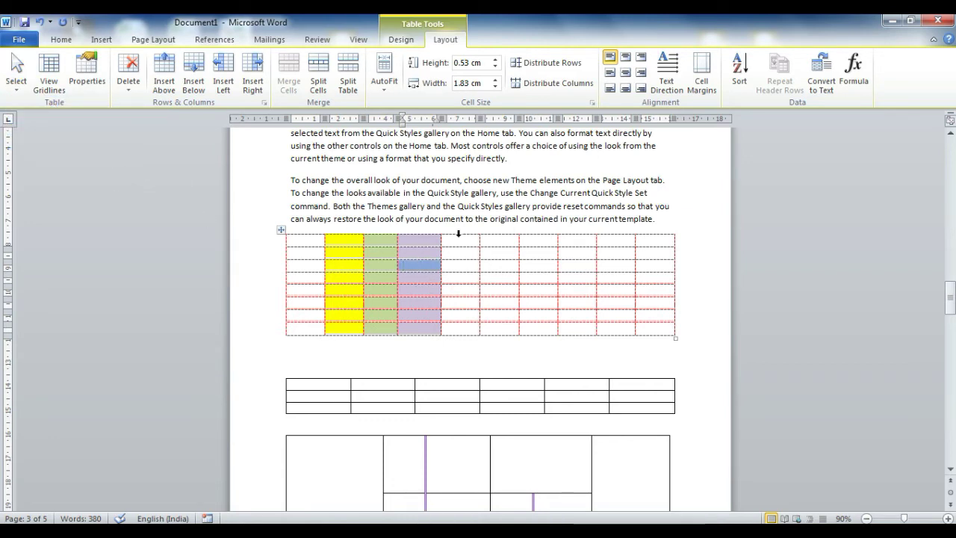
left_click(449, 265)
left_click(16, 86)
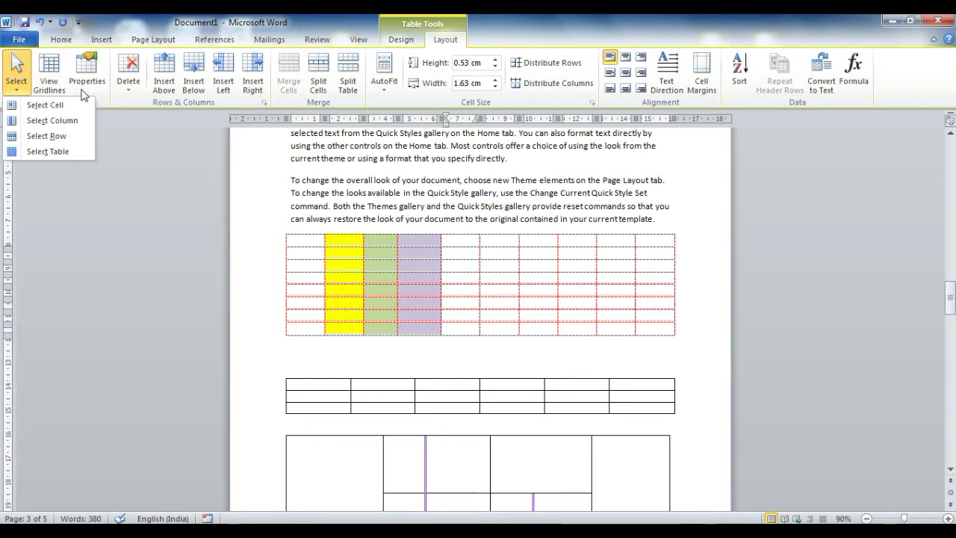
left_click(71, 120)
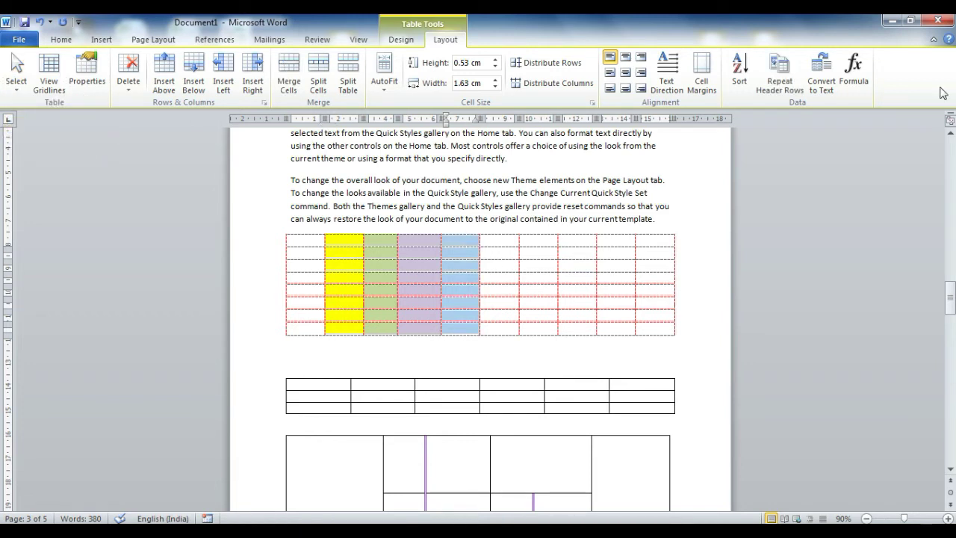
left_click(450, 278)
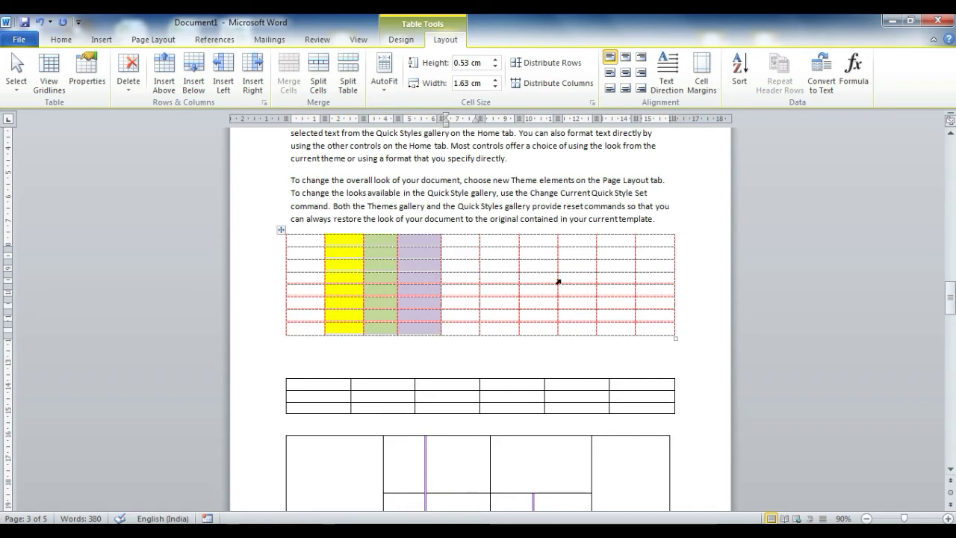
left_click(15, 75)
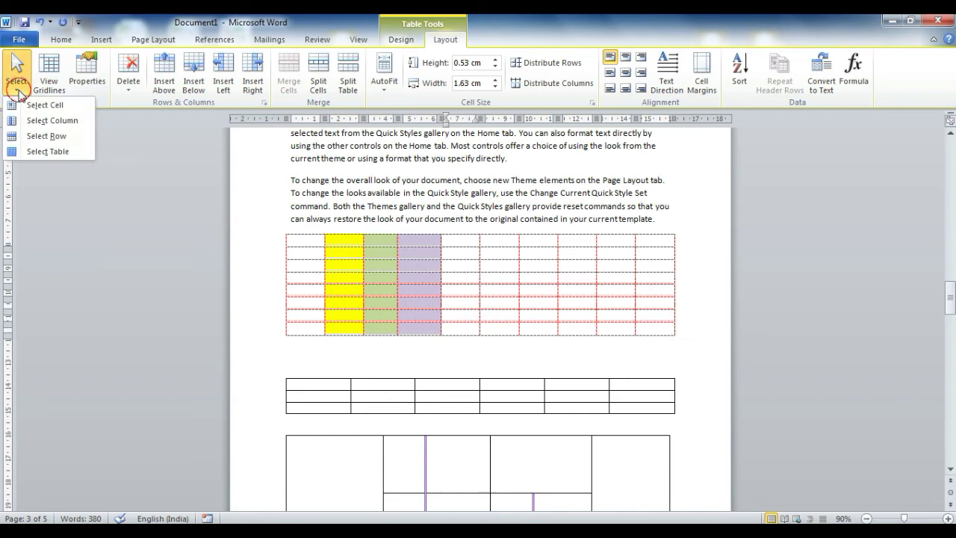
left_click(30, 138)
left_click(485, 302)
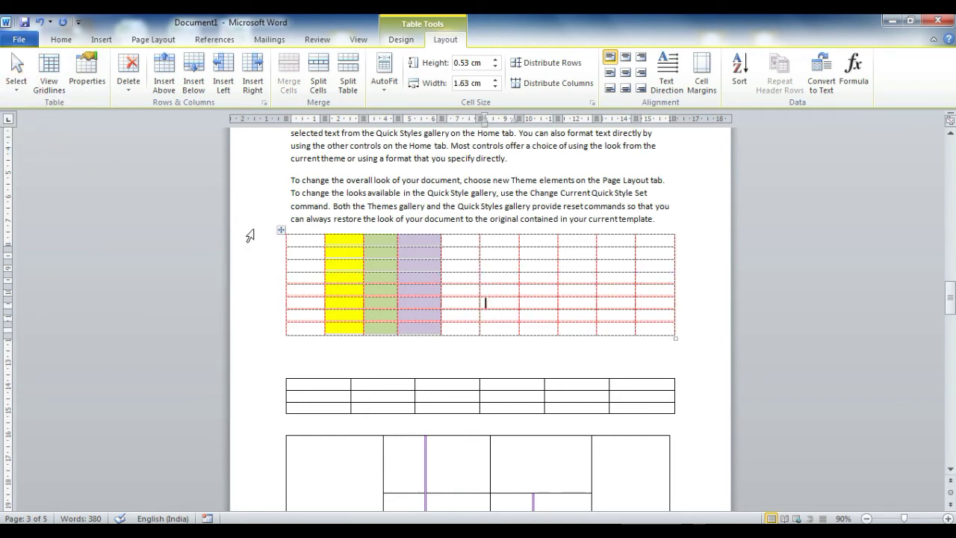
left_click(7, 91)
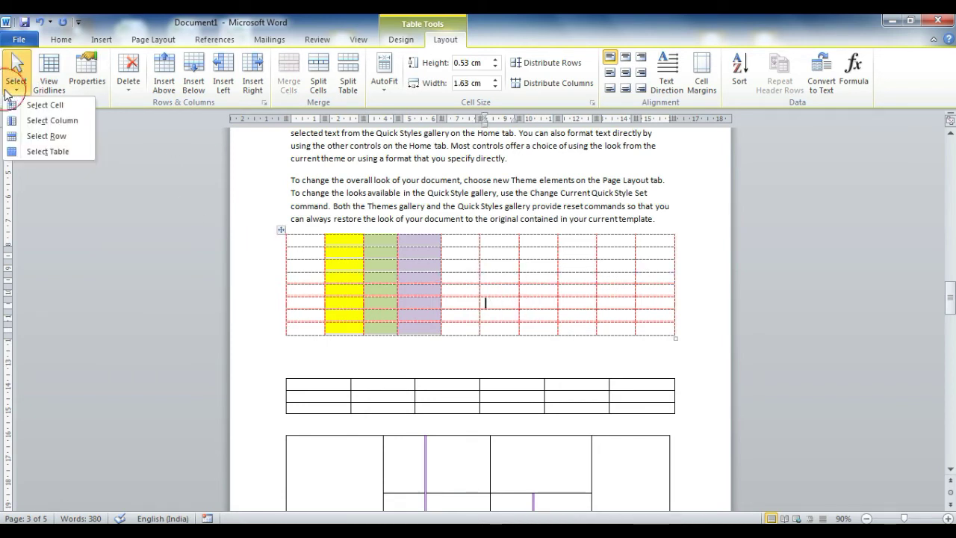
left_click(30, 153)
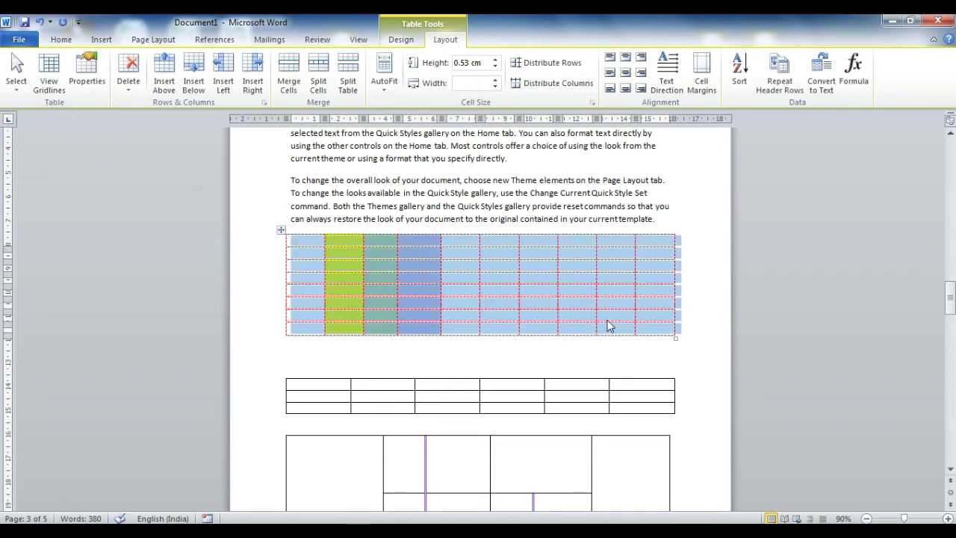
left_click(501, 281)
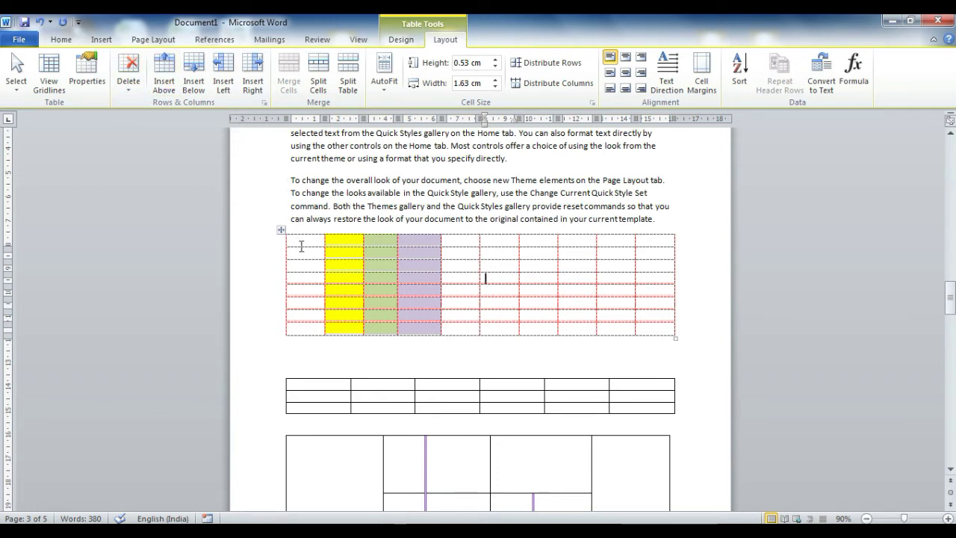
Fill the third row with 2, 3, 4, 5, 6, 7 and 8, then open the Delete options from the 5 cell
left_click(313, 269)
type("2")
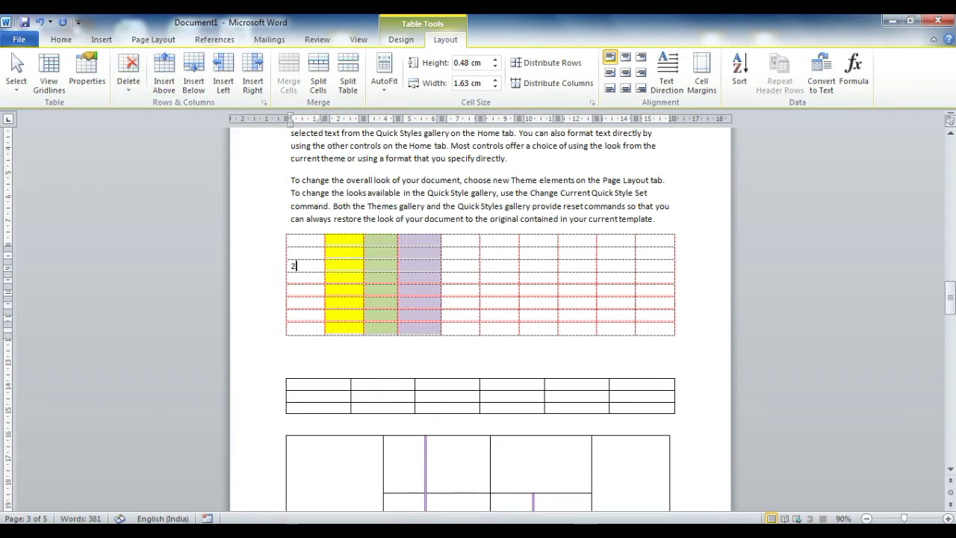
key("Tab")
type("3")
key("Tab")
type("4 5")
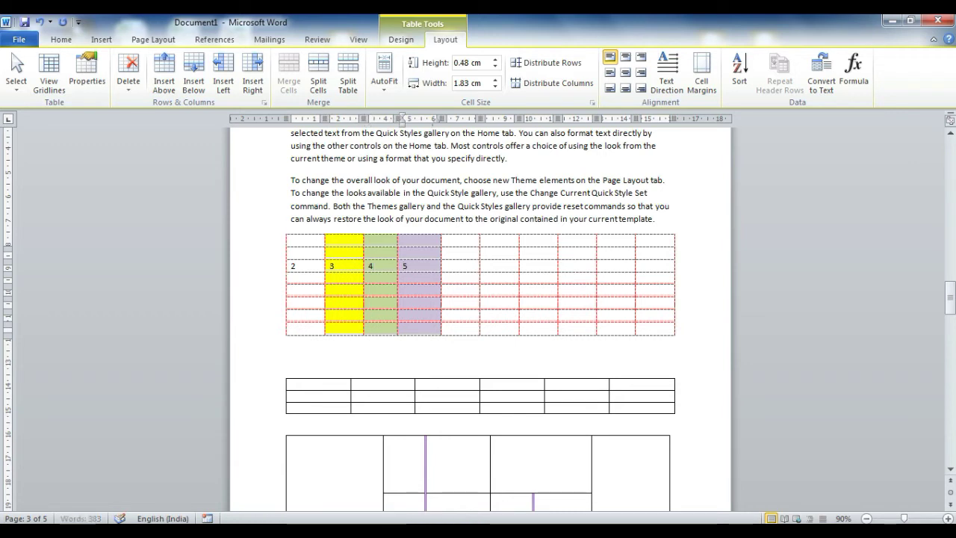
key("Tab")
type("6")
key("Tab")
type("7")
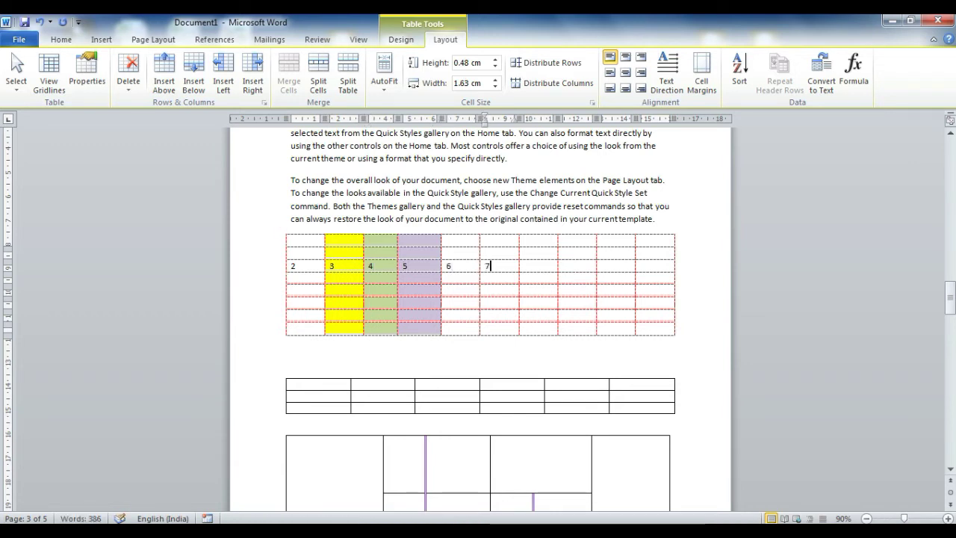
key("Tab")
type("8")
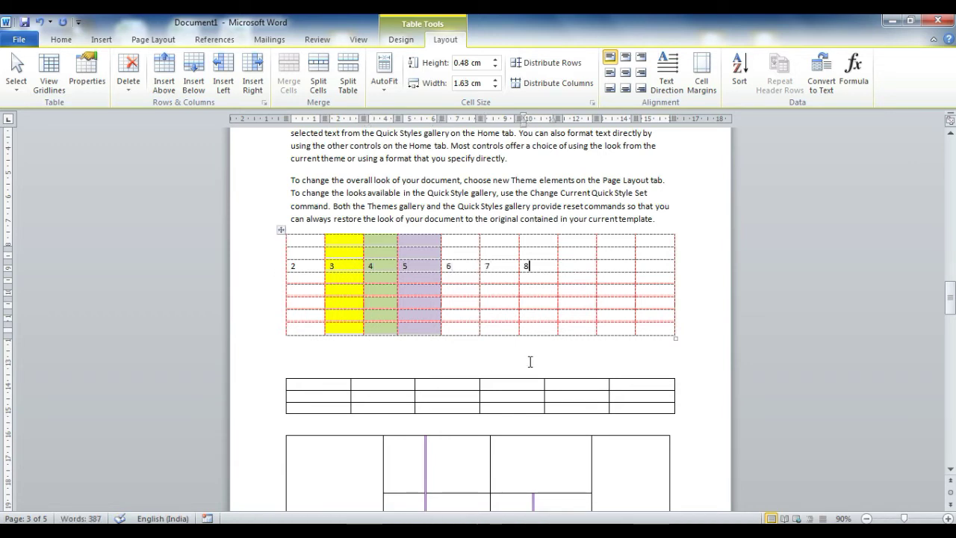
left_click(409, 266)
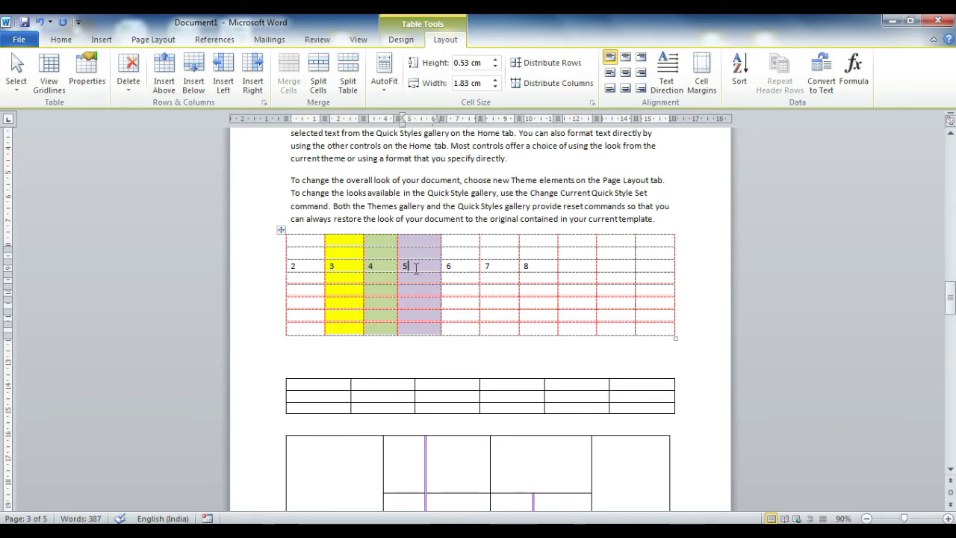
left_click(130, 82)
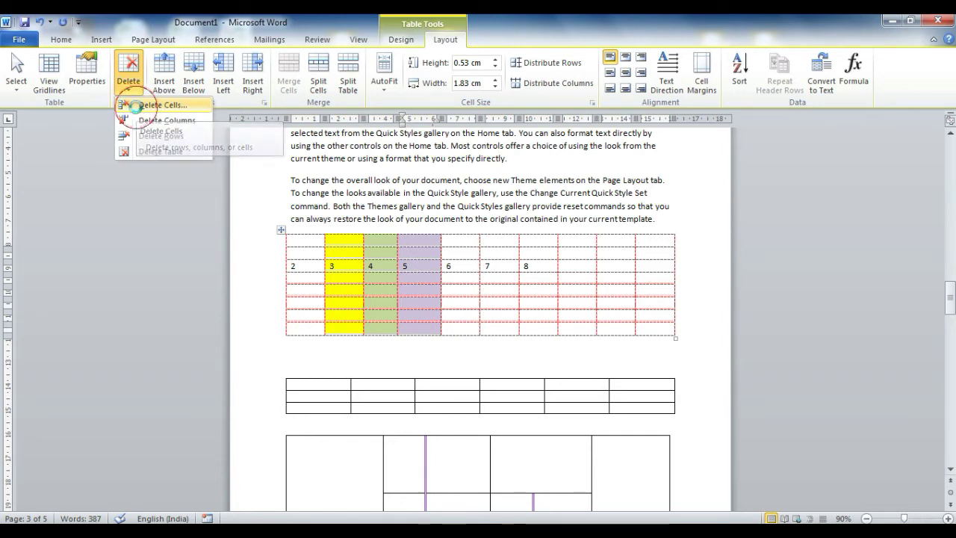
left_click(142, 105)
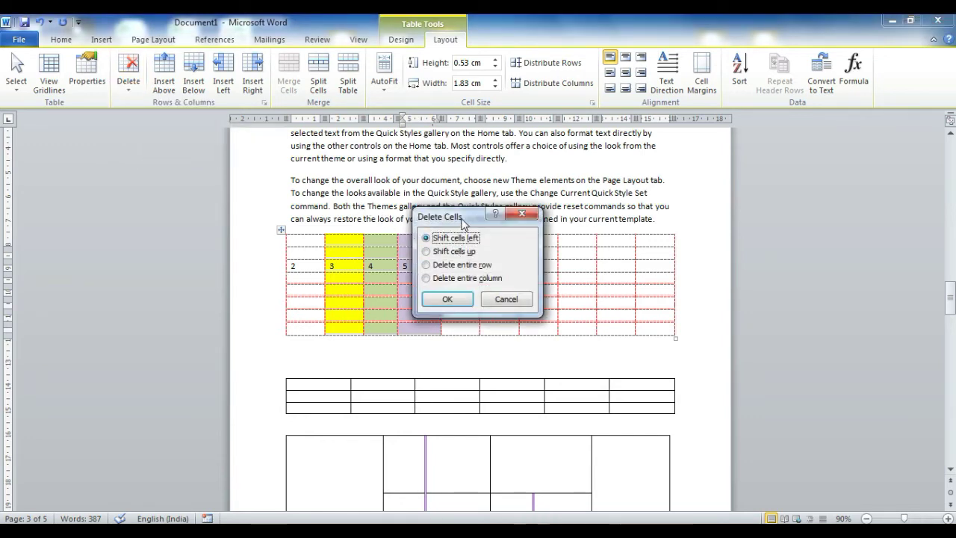
left_click_drag(463, 223, 242, 178)
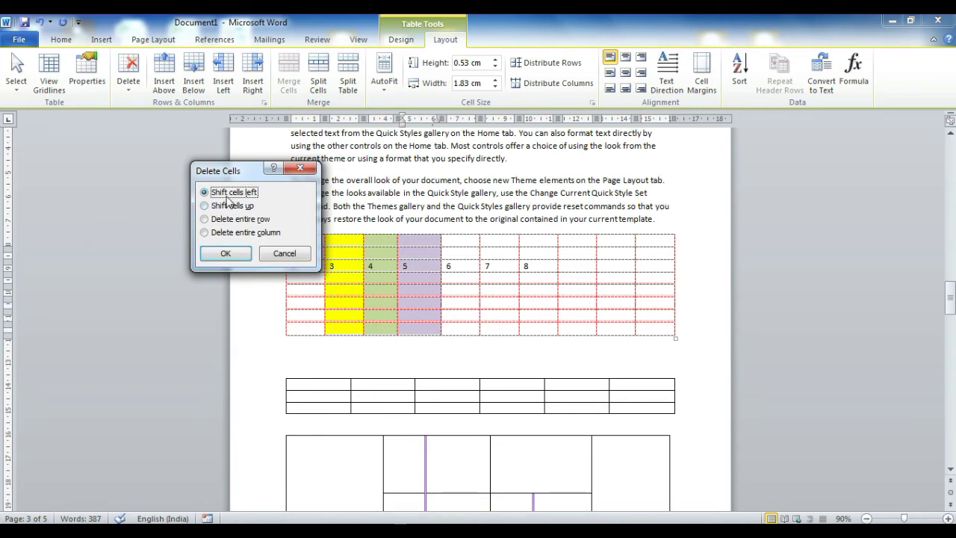
left_click(227, 253)
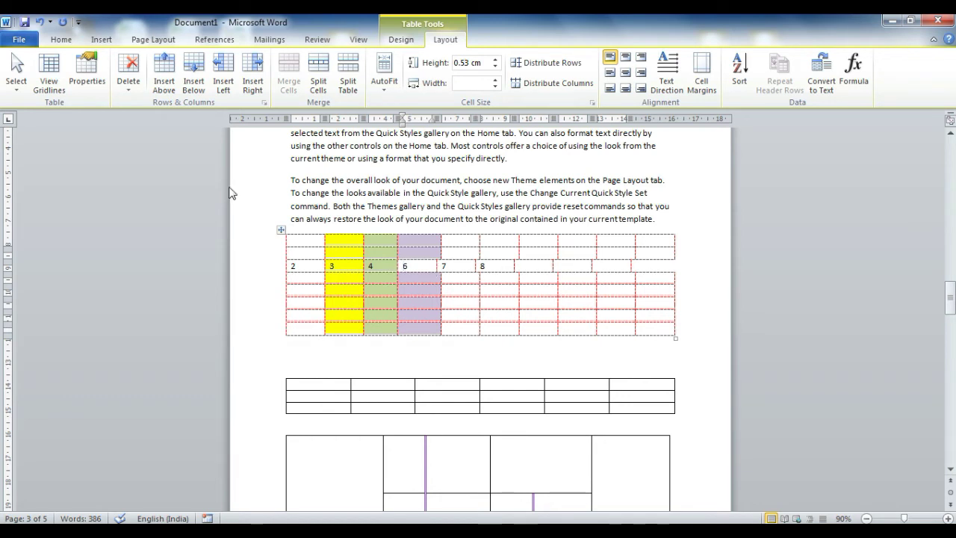
left_click(128, 75)
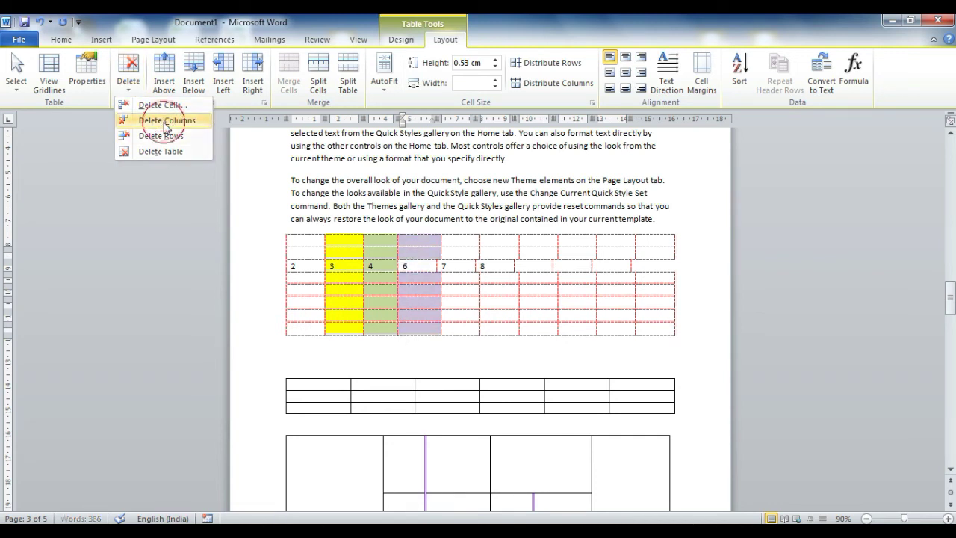
left_click(164, 120)
left_click(388, 268)
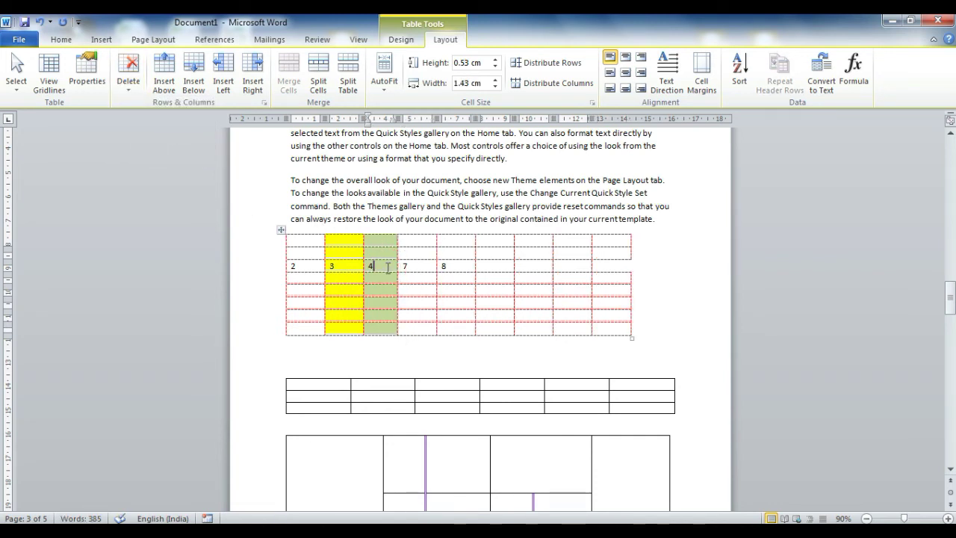
left_click(142, 94)
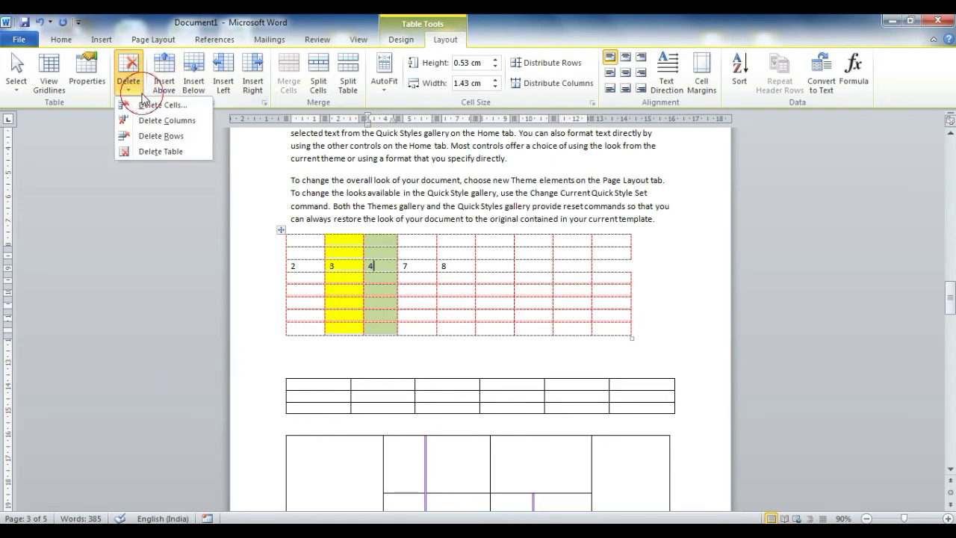
left_click(159, 136)
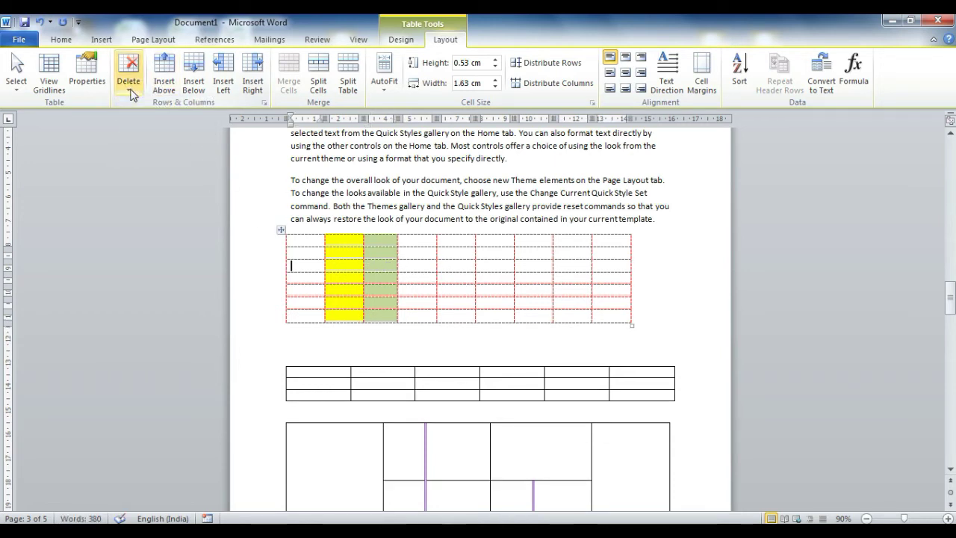
left_click(133, 89)
left_click(161, 152)
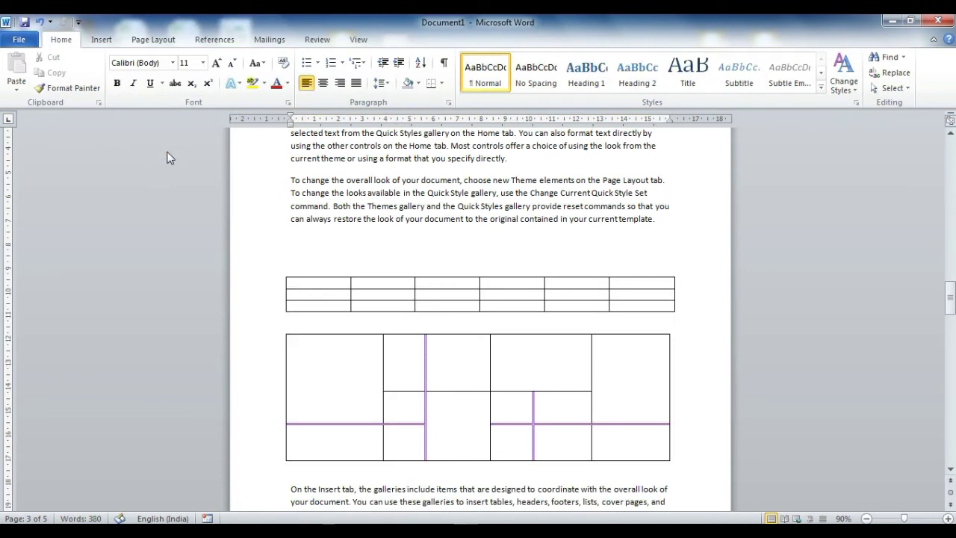
key("ctrl+z")
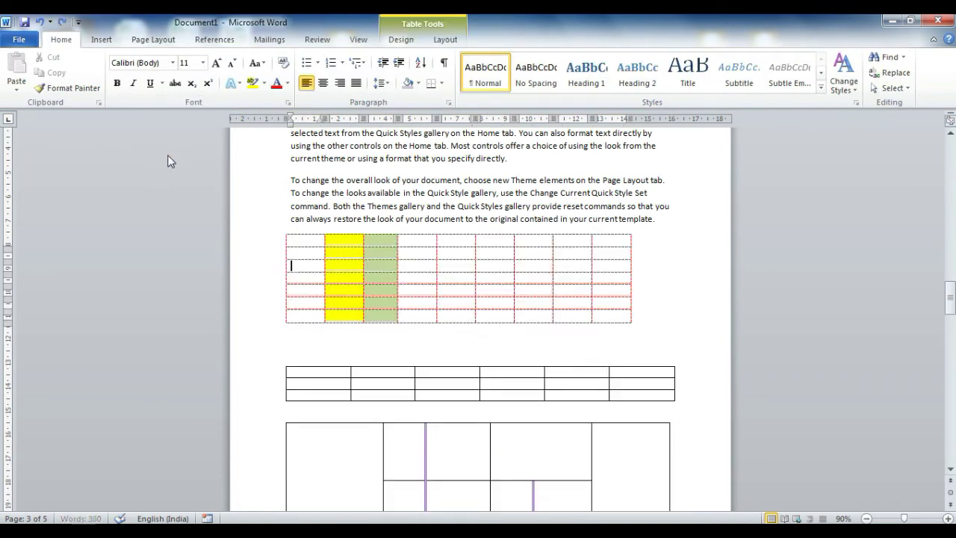
key("ctrl+z")
key("ctrl+z")
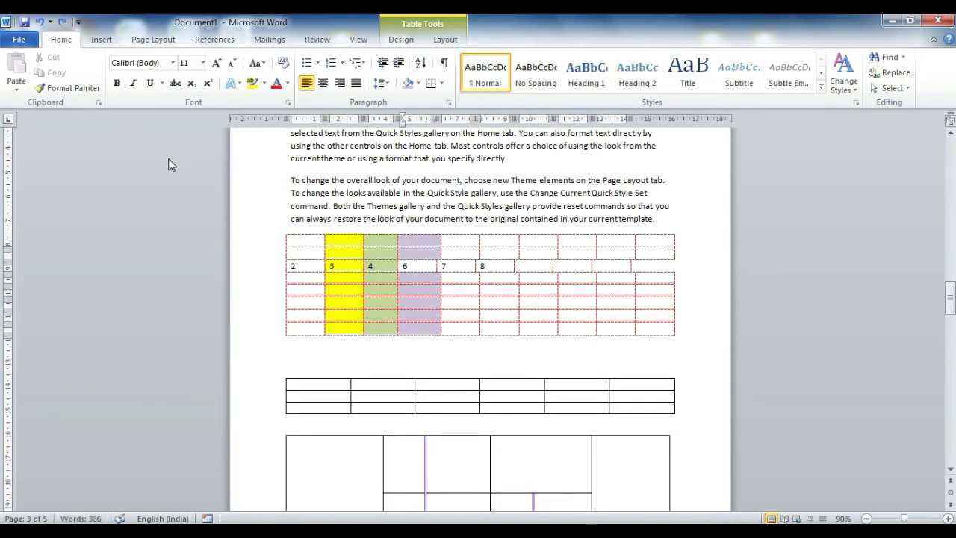
key("ctrl+z")
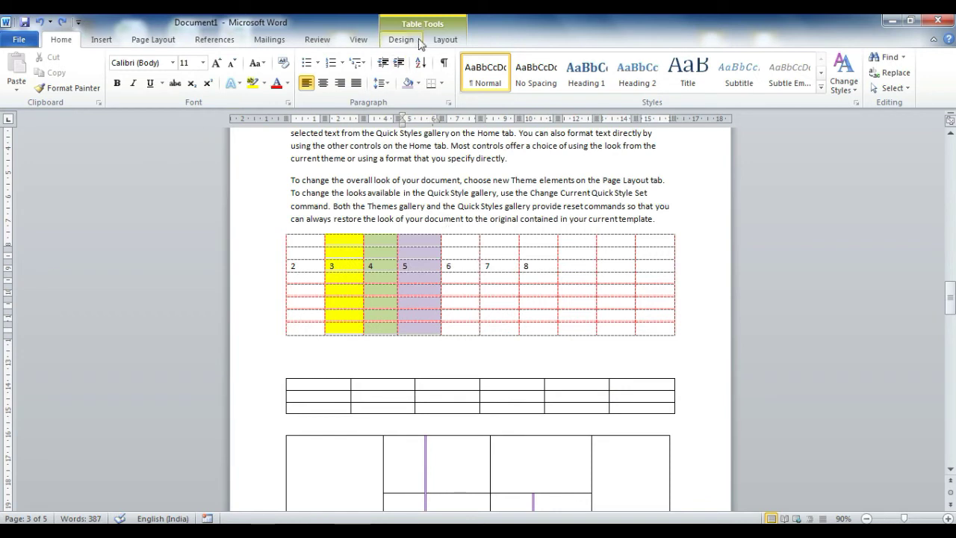
left_click(446, 39)
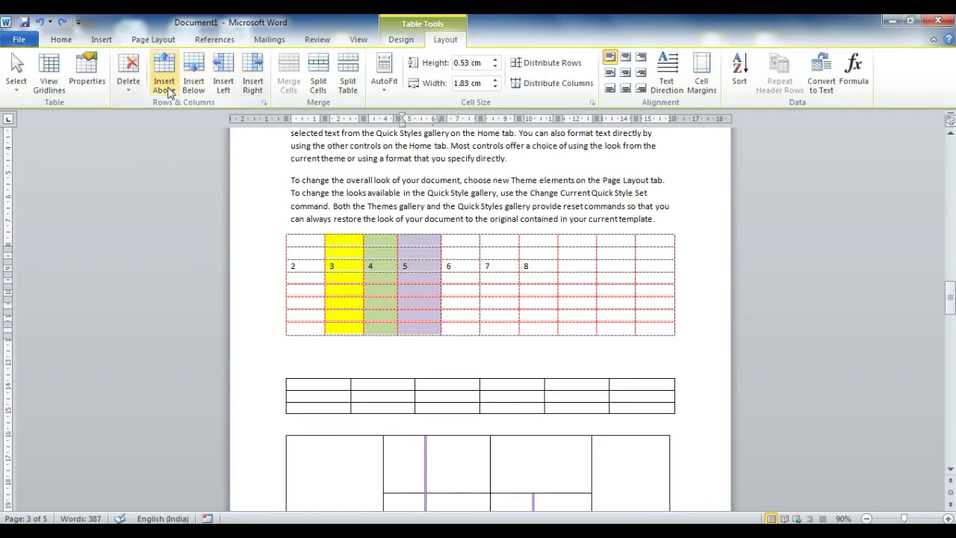
mouse_move(423, 287)
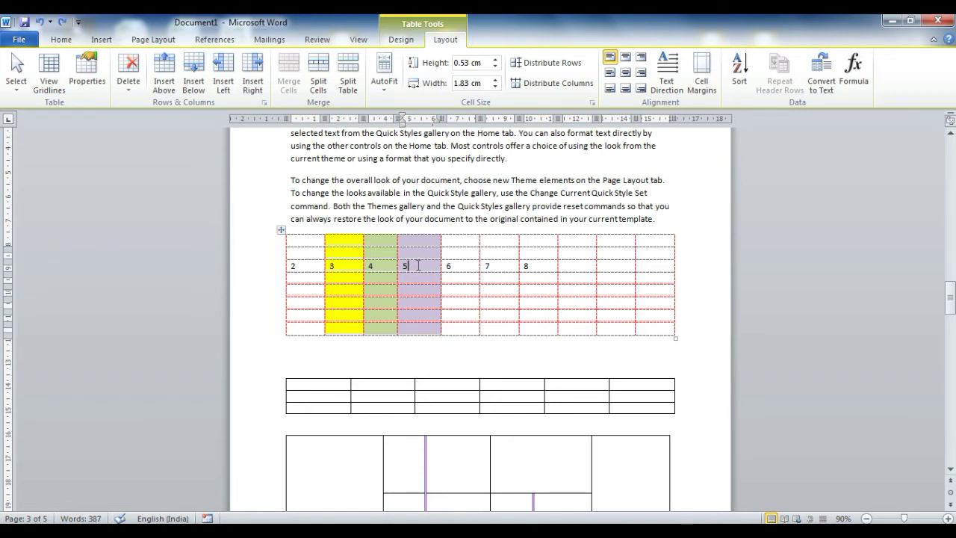
Insert empty rows above and below the numbered row
mouse_move(297, 274)
left_click(163, 74)
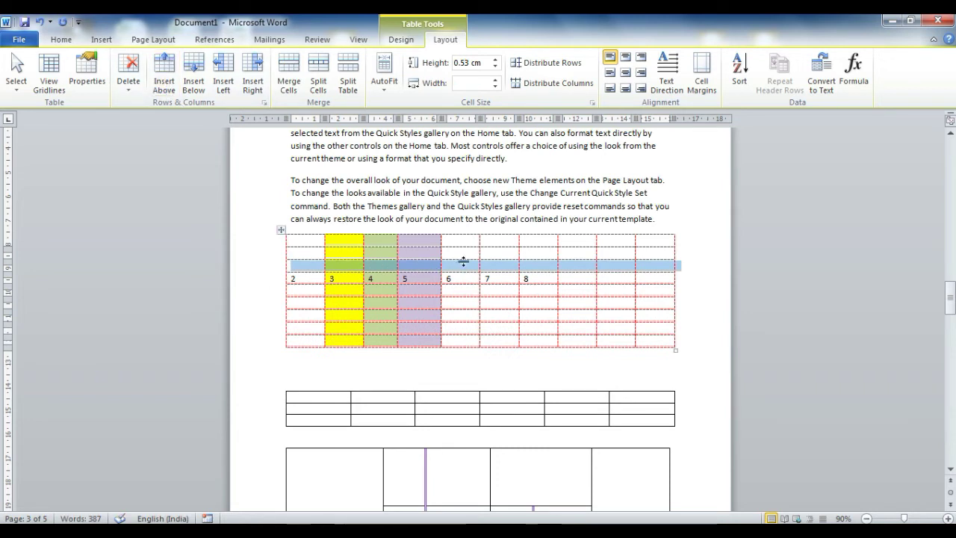
left_click(414, 278)
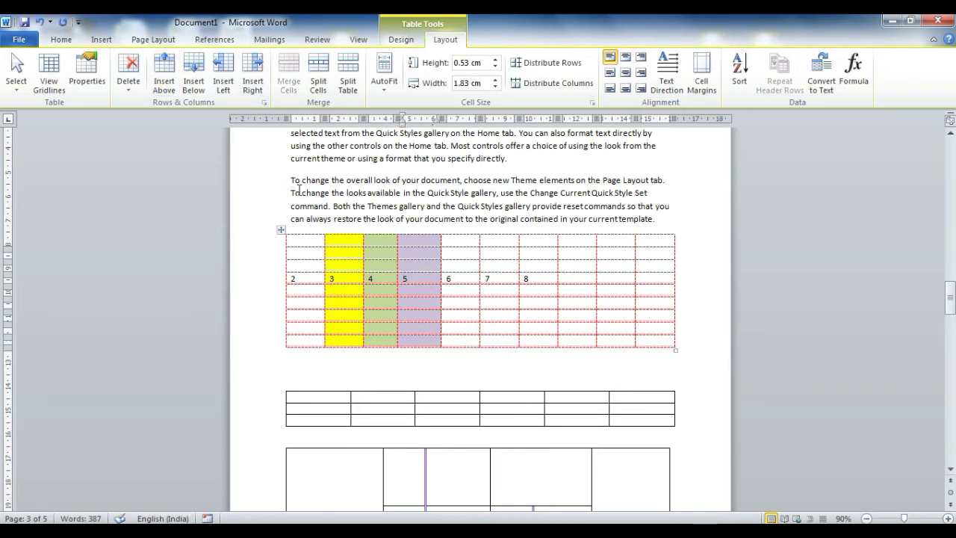
left_click(195, 83)
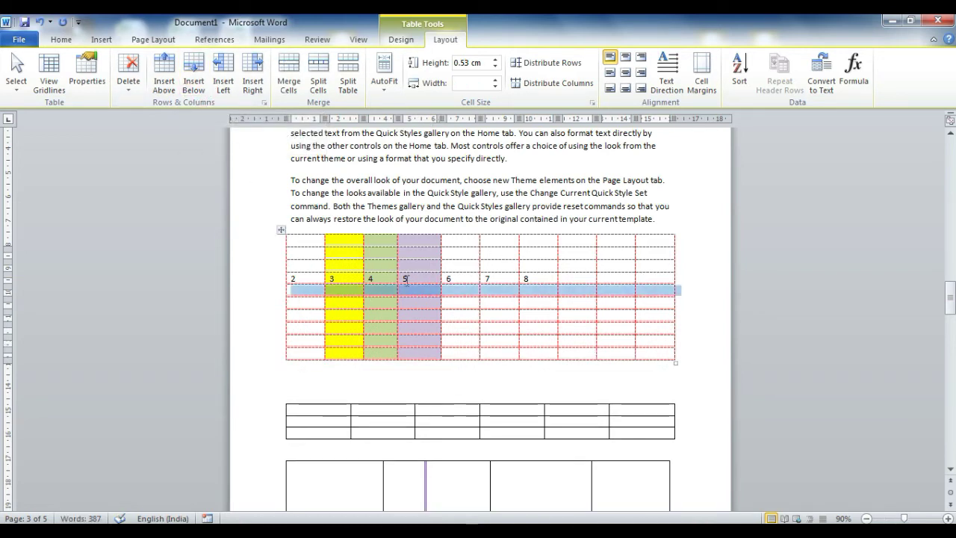
Insert blank columns to the left and right of the column holding 5
left_click(406, 279)
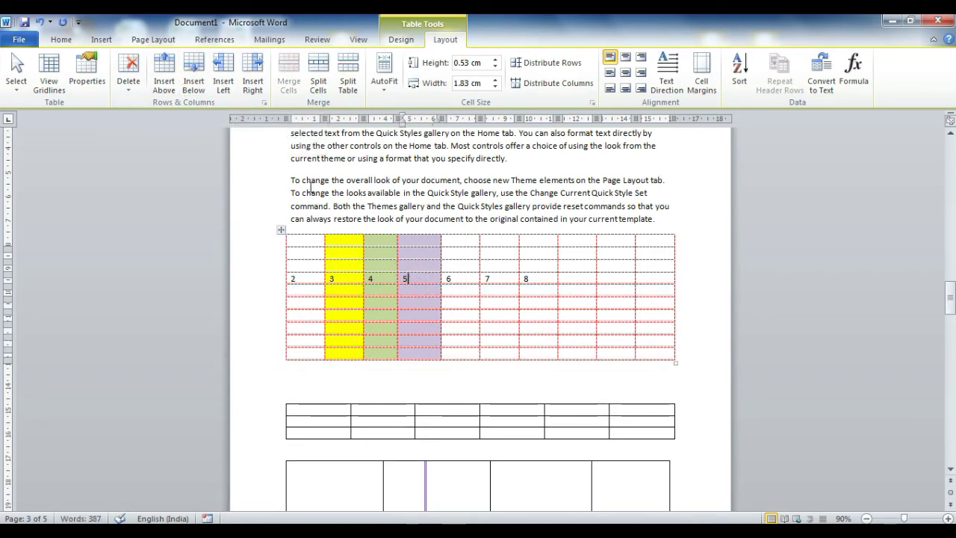
left_click(223, 74)
left_click(443, 277)
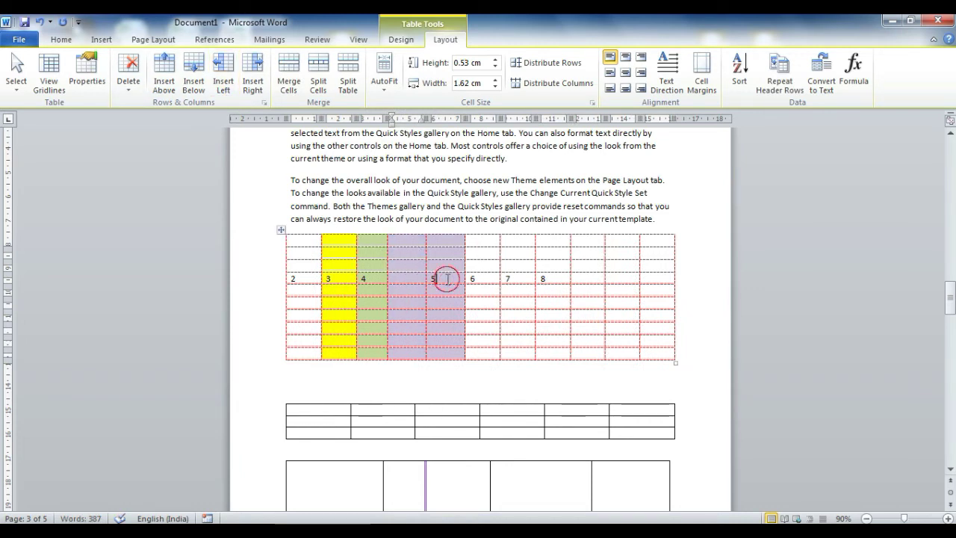
left_click(250, 79)
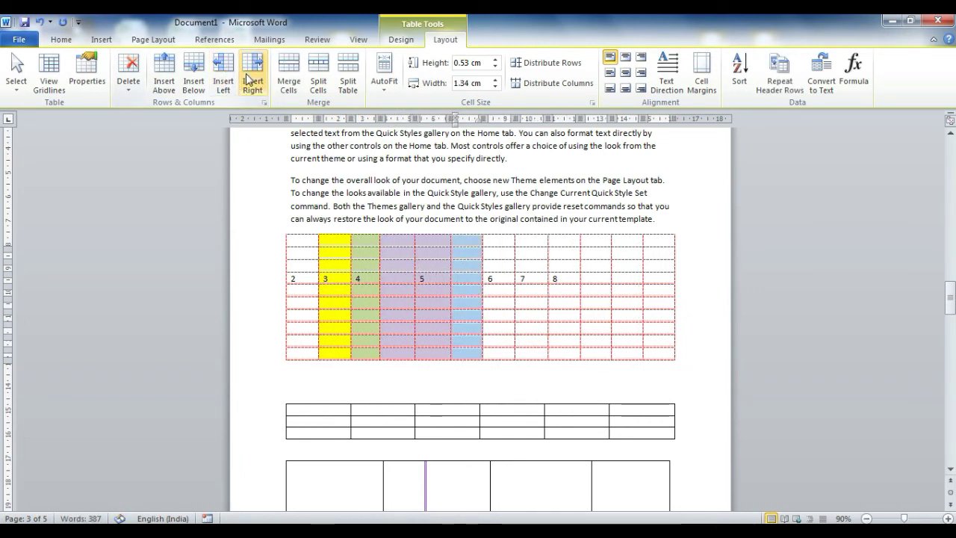
left_click(446, 312)
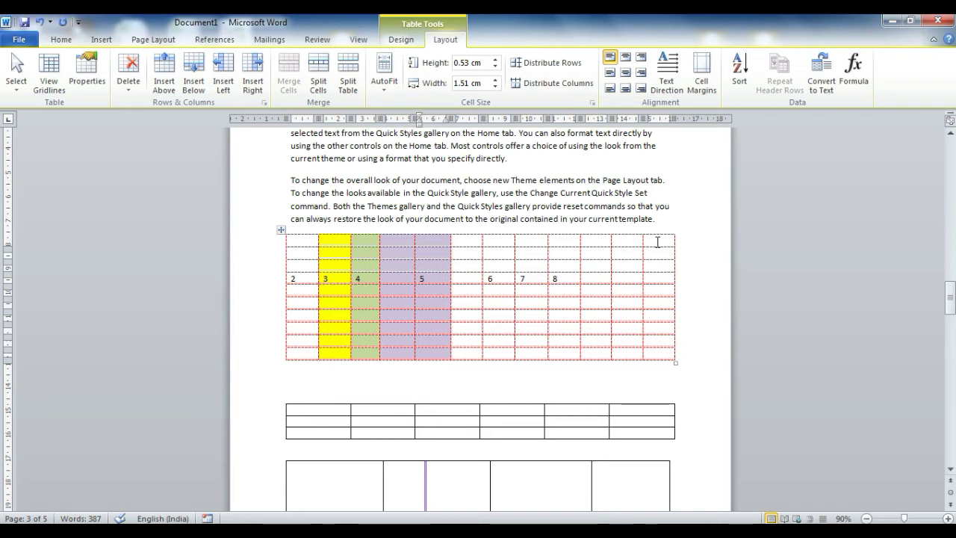
Select the table's entire top row and merge it into one cell
left_click_drag(657, 242, 299, 233)
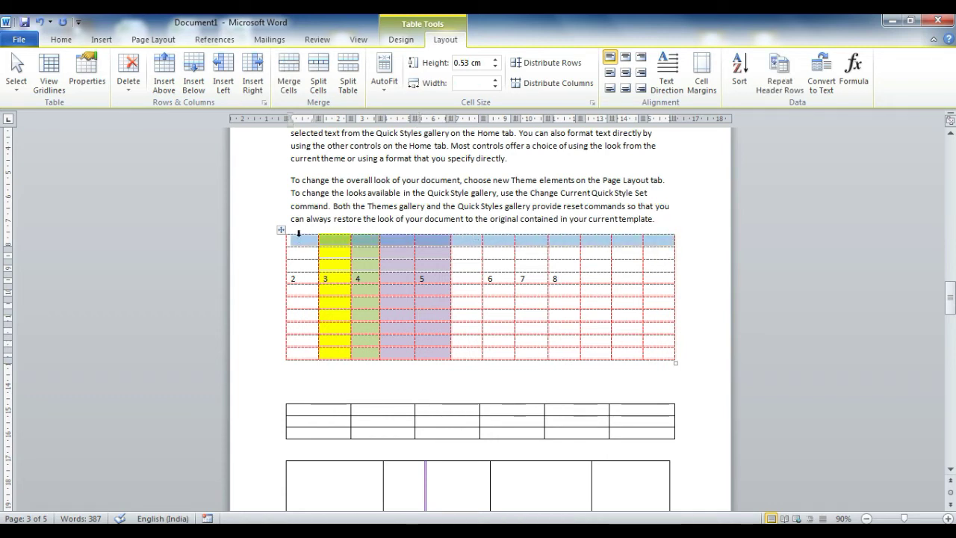
left_click(288, 73)
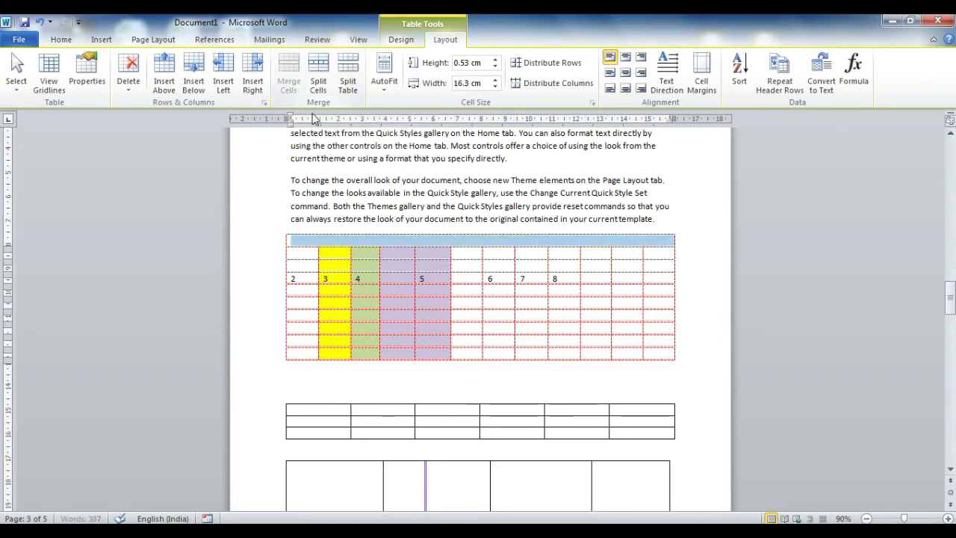
left_click(317, 239)
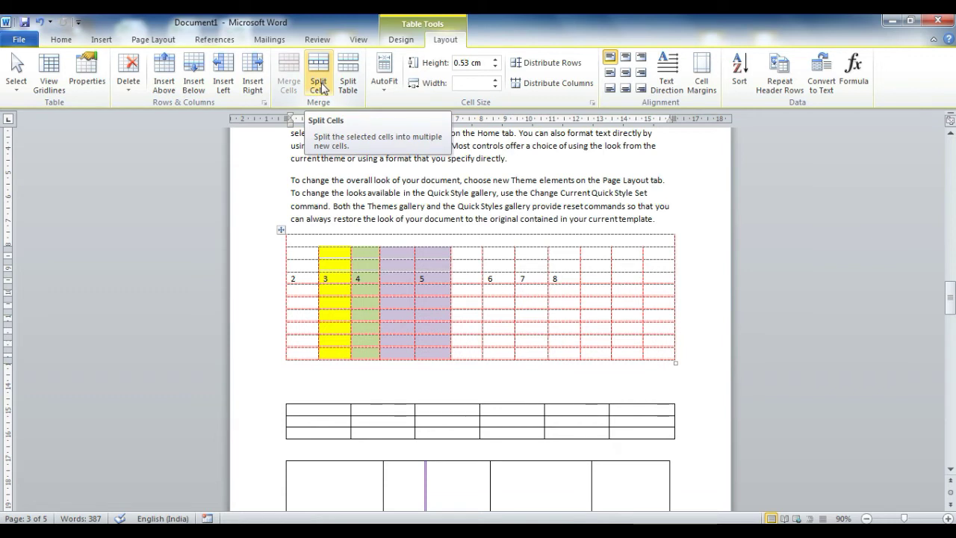
left_click(461, 290)
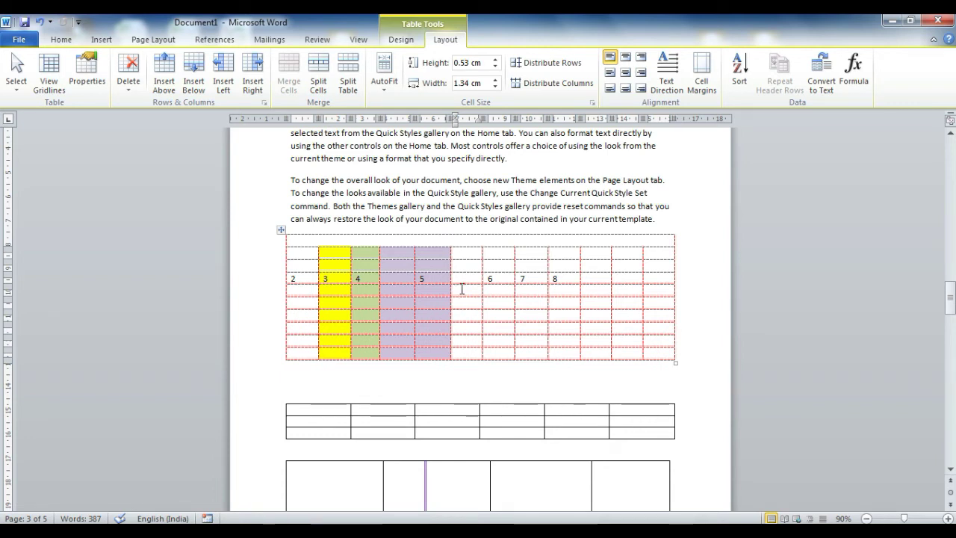
Split the selected empty cell into 2 columns and 2 rows
left_click(319, 82)
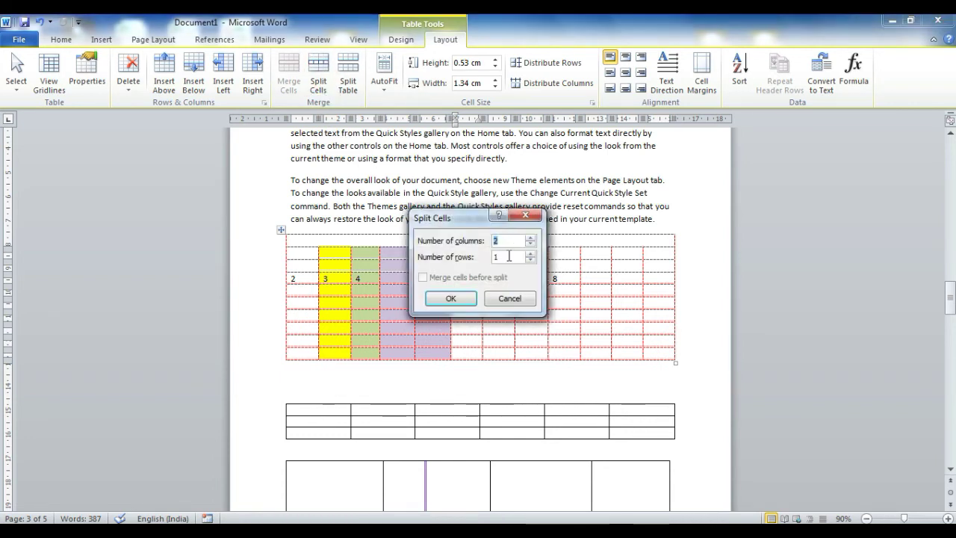
left_click(503, 255)
type("2")
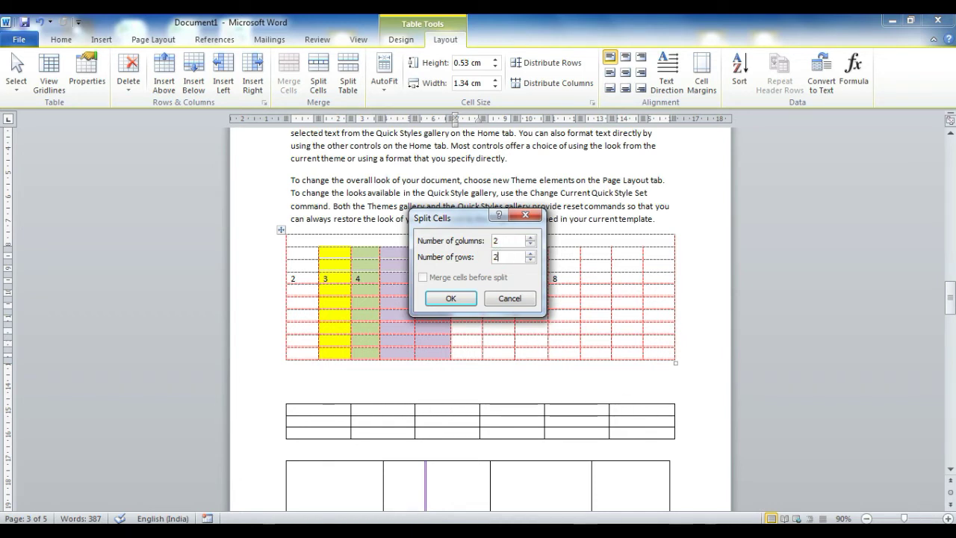
left_click(450, 298)
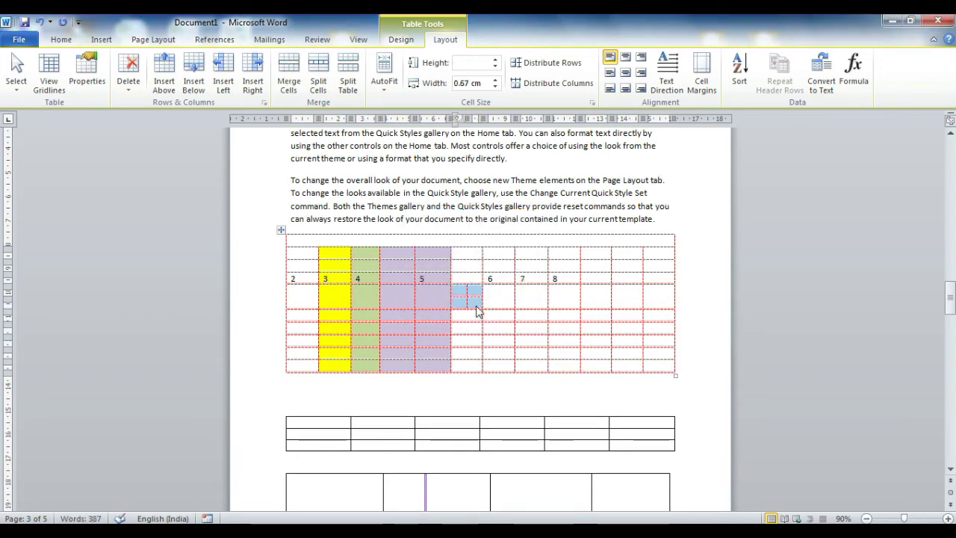
Break the table into two separate tables at a row below the numbered row
left_click(473, 303)
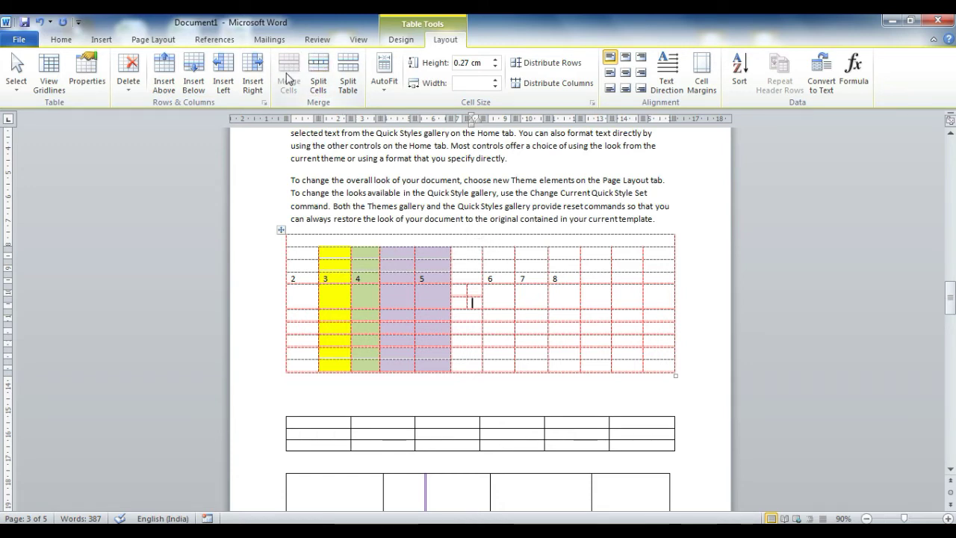
left_click(653, 316)
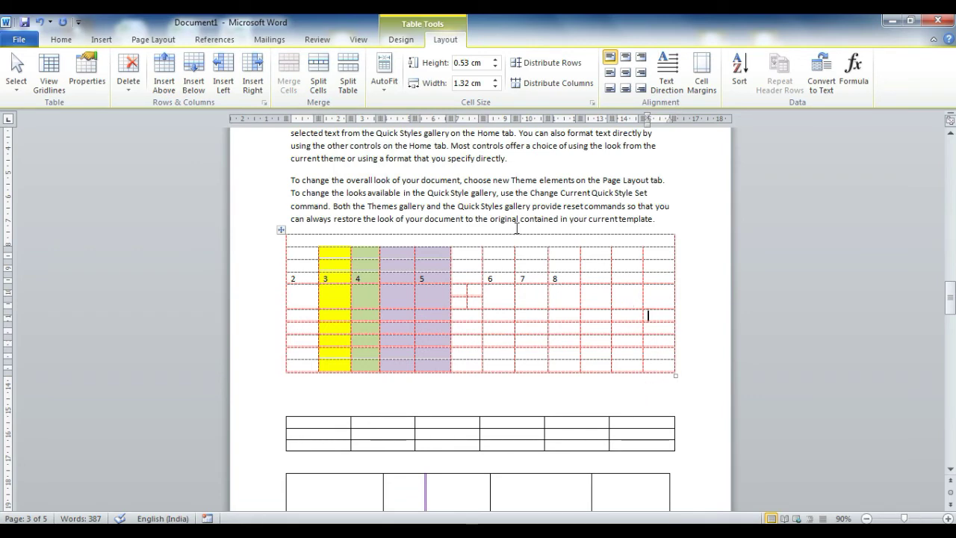
left_click(347, 75)
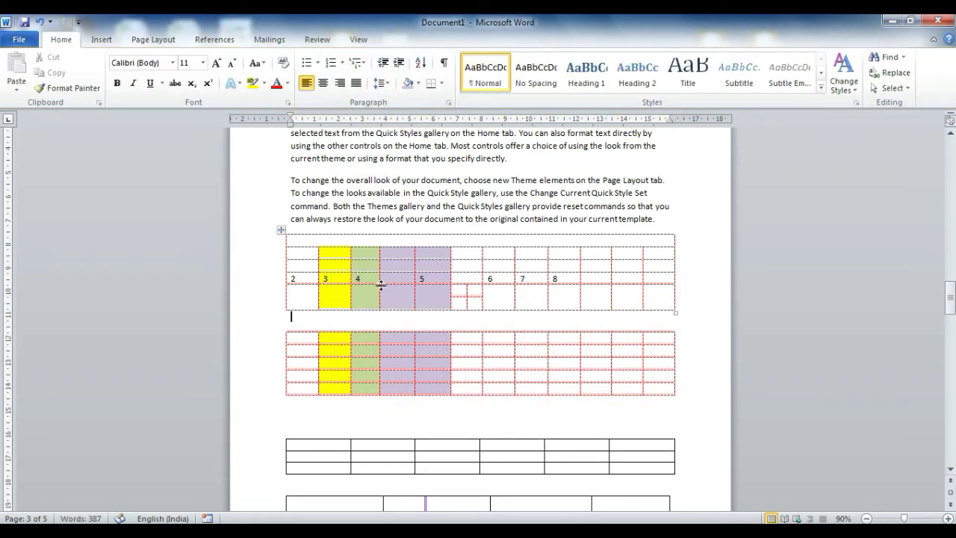
left_click(325, 340)
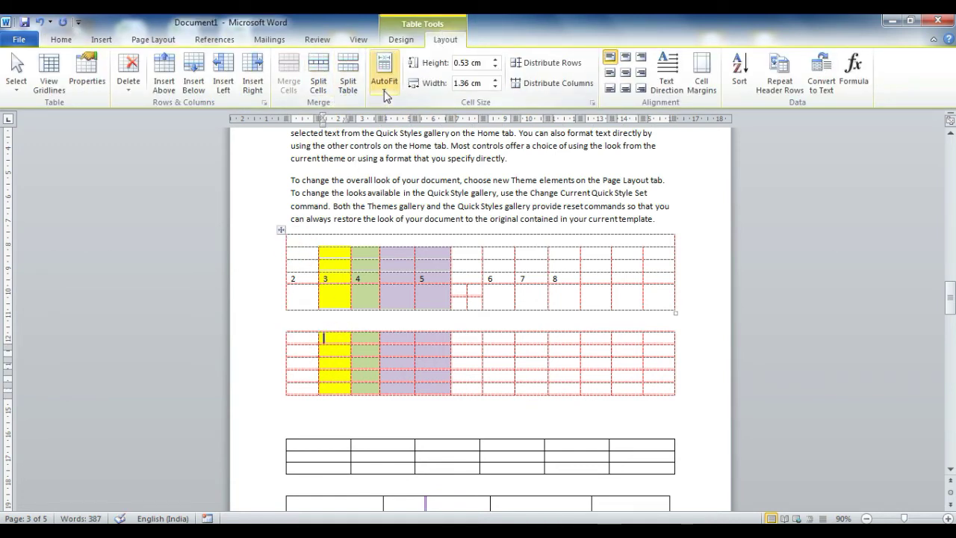
left_click(302, 278)
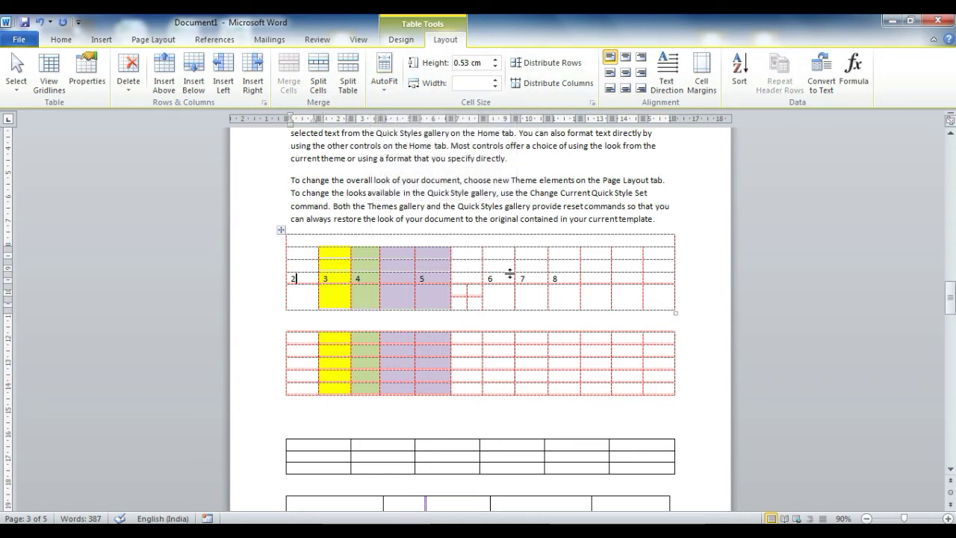
left_click(428, 278)
AutoFit the upper table to its contents and enter 254545, 54653545 and 5454 in its first cells
left_click(382, 93)
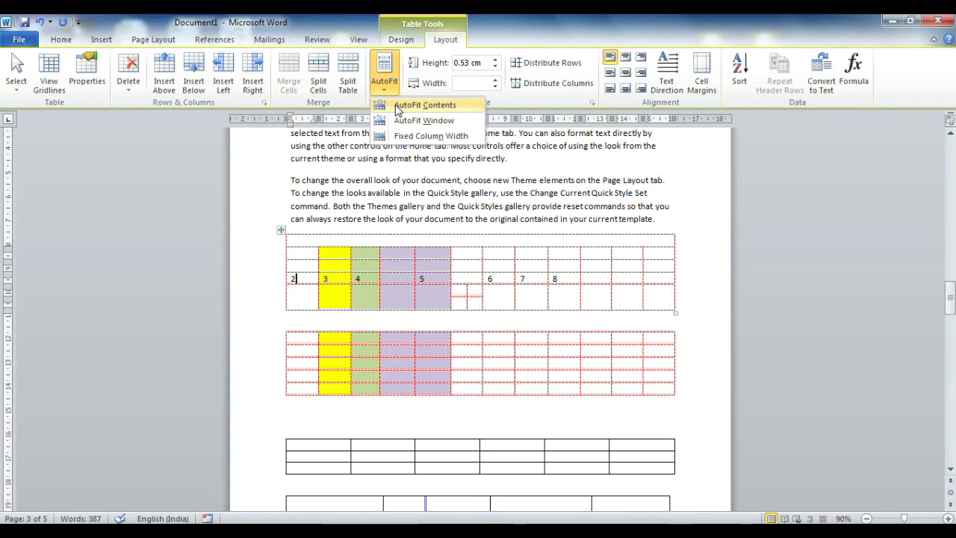
left_click(397, 105)
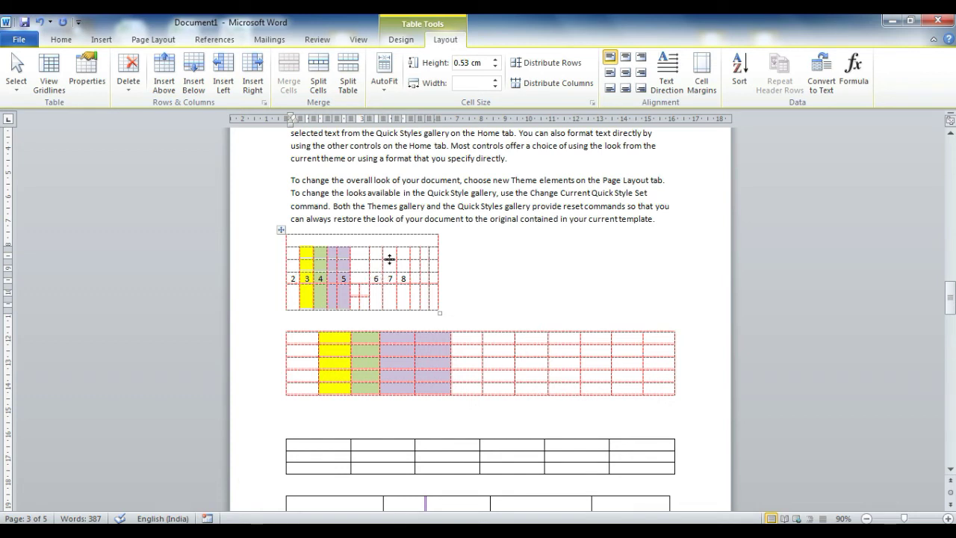
type("5454")
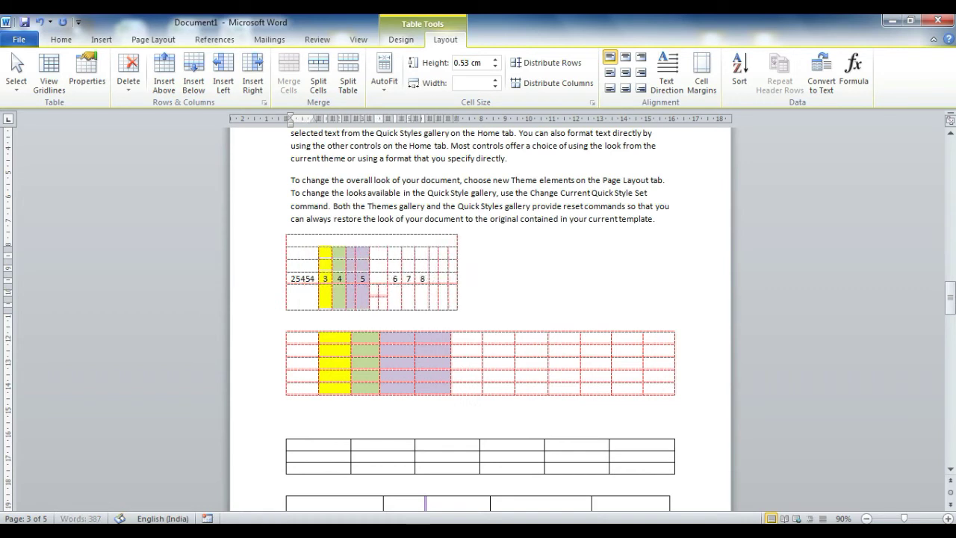
type("5")
key("Tab")
type("54")
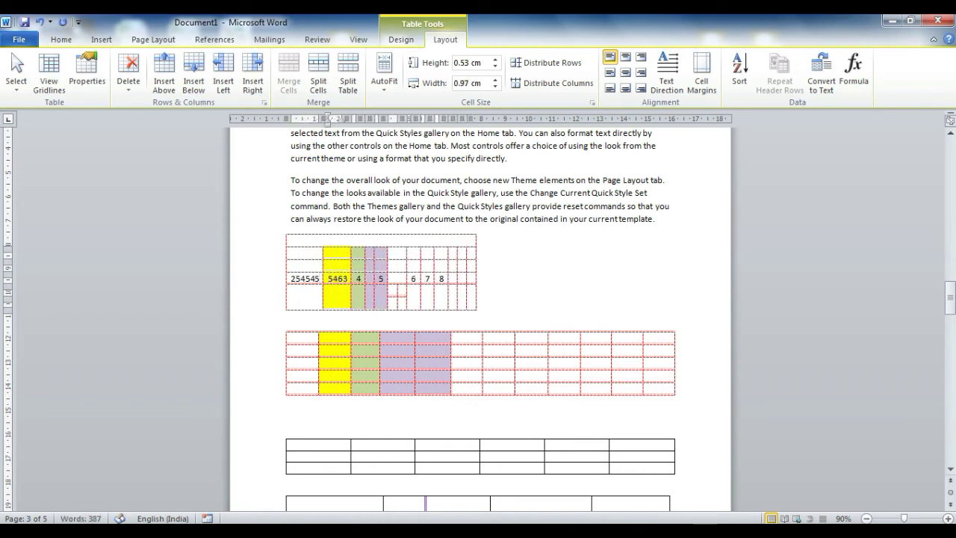
type("653545")
mouse_move(388, 272)
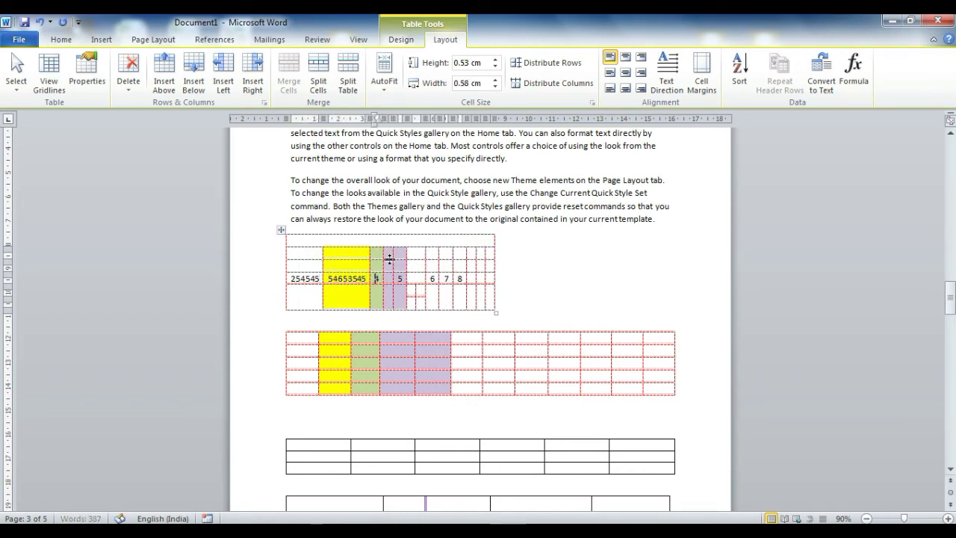
key("Tab")
type("5454")
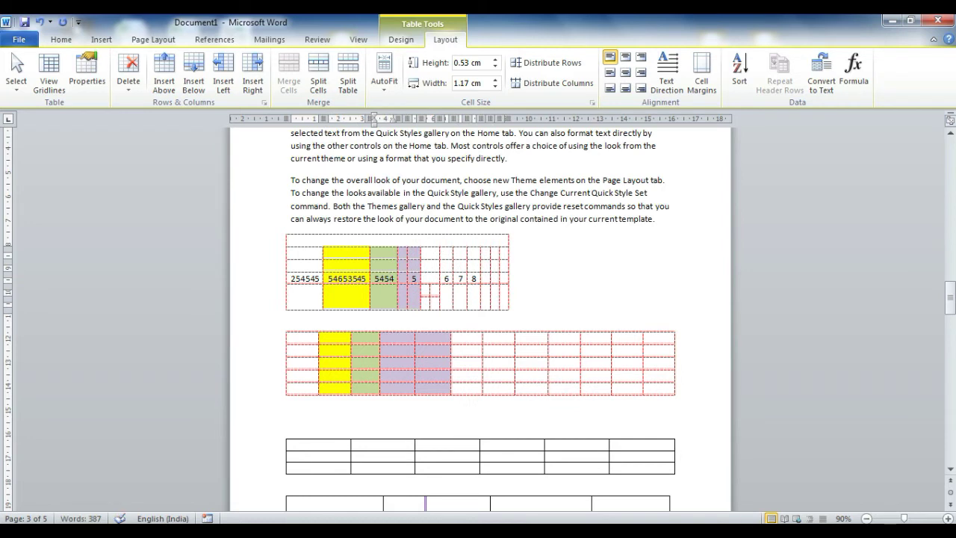
mouse_move(433, 350)
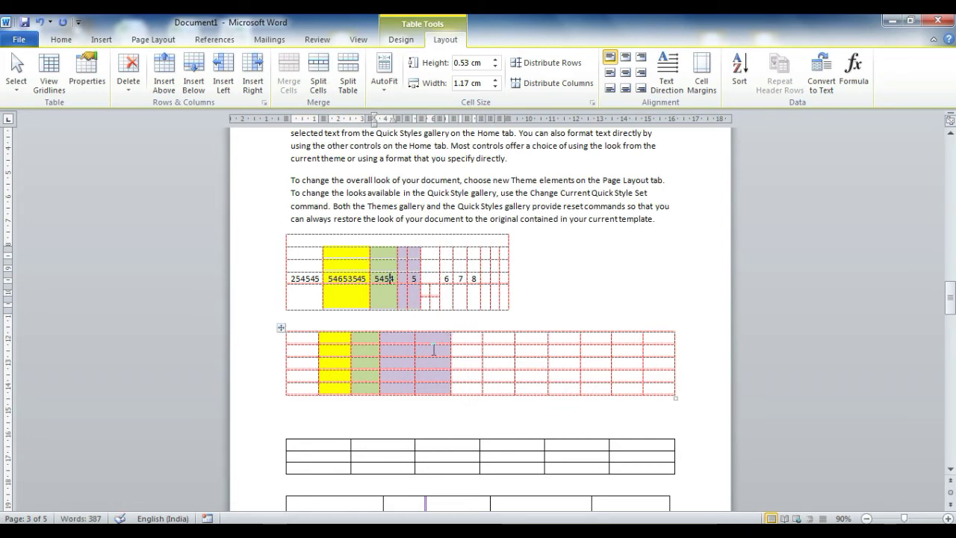
Raise the height of a row in the lower table to 1.3 cm
left_click(432, 350)
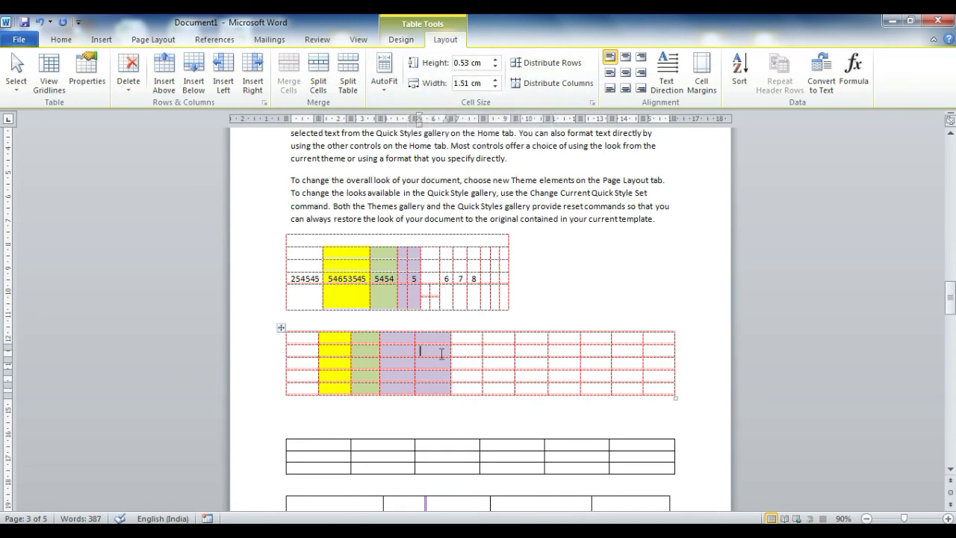
left_click(495, 60)
left_click(494, 60)
left_click(494, 60)
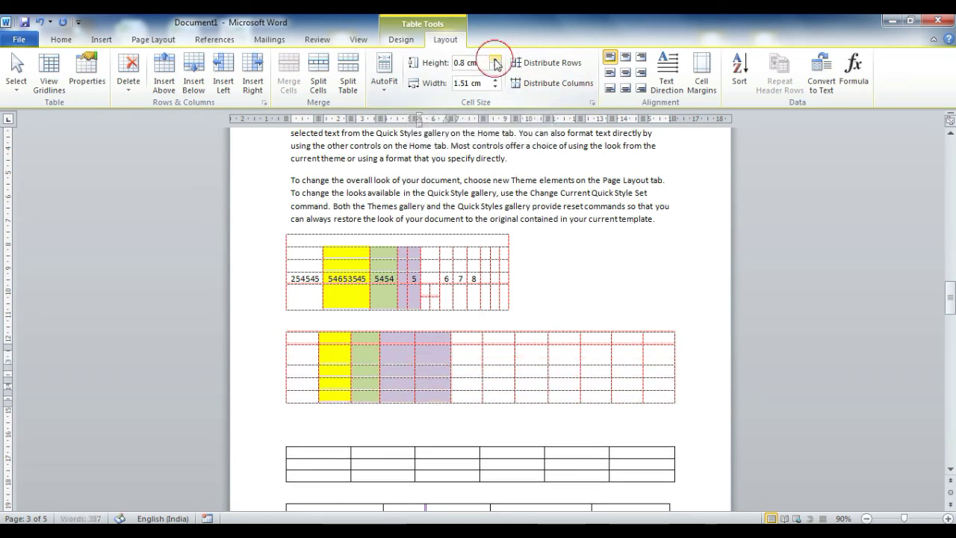
left_click(495, 60)
left_click(495, 60)
left_click(495, 60)
left_click(495, 60)
left_click(494, 59)
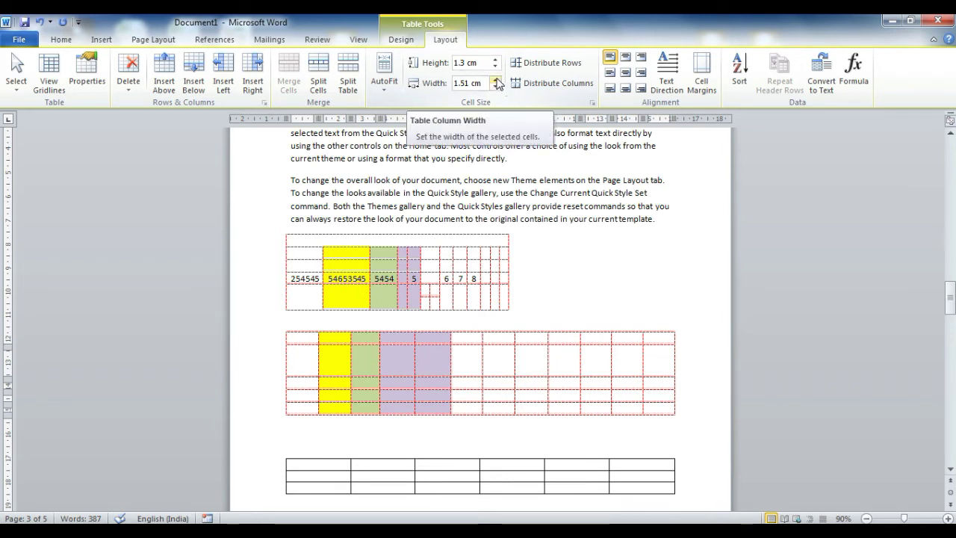
Widen the lower table's second purple column to 2.1 cm
left_click(496, 79)
left_click(496, 80)
left_click(496, 79)
left_click(496, 79)
left_click(497, 79)
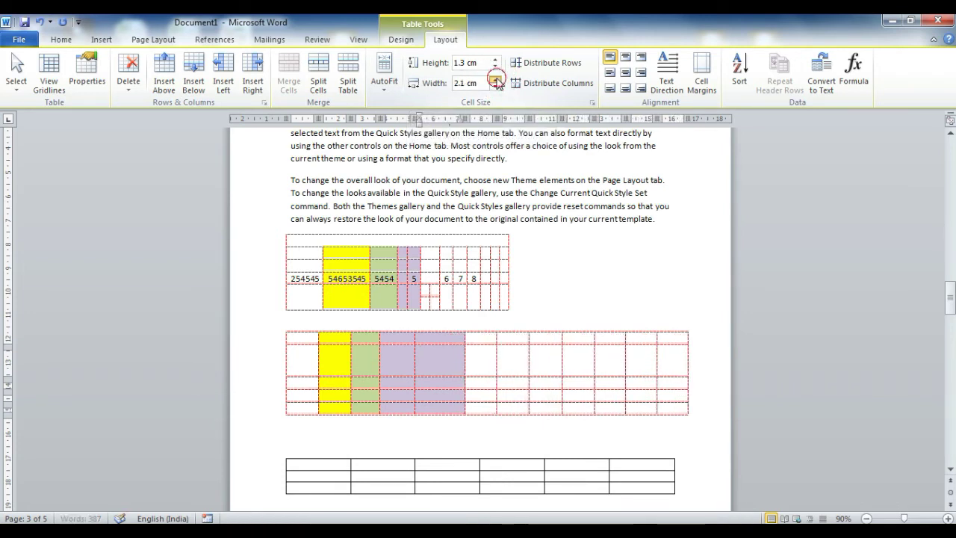
left_click(496, 79)
left_click(496, 79)
left_click(496, 79)
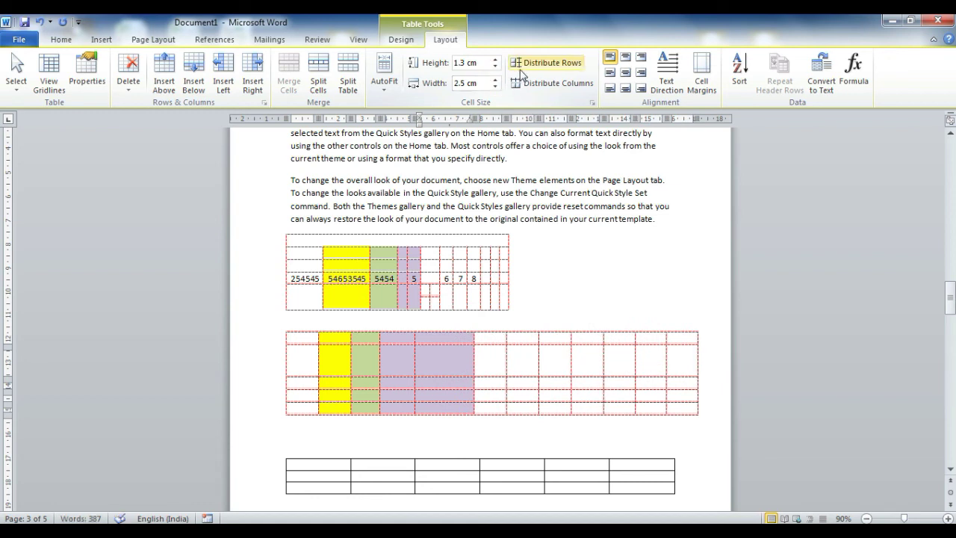
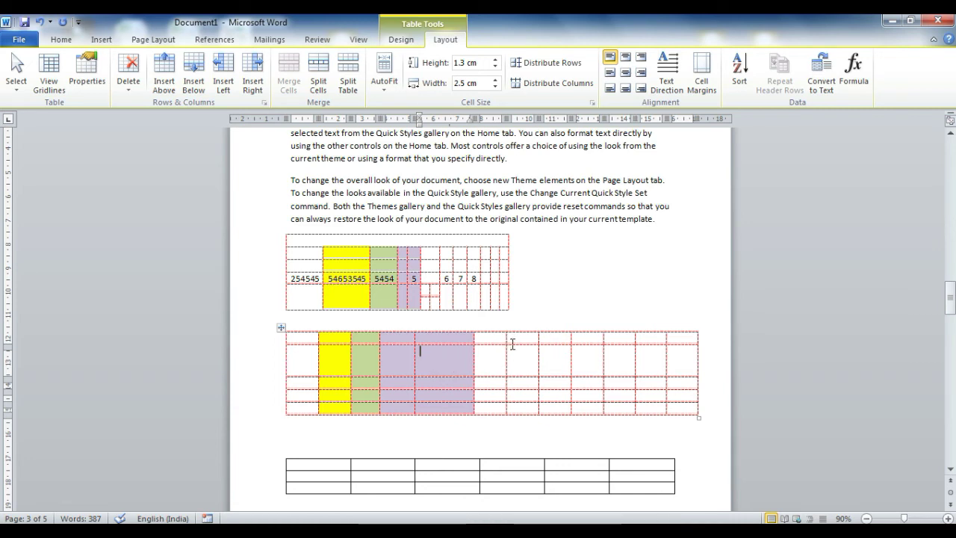
Drag a column border of the shaded table, then use Distribute Columns and Distribute Rows to even out its cells
left_click_drag(505, 342, 487, 342)
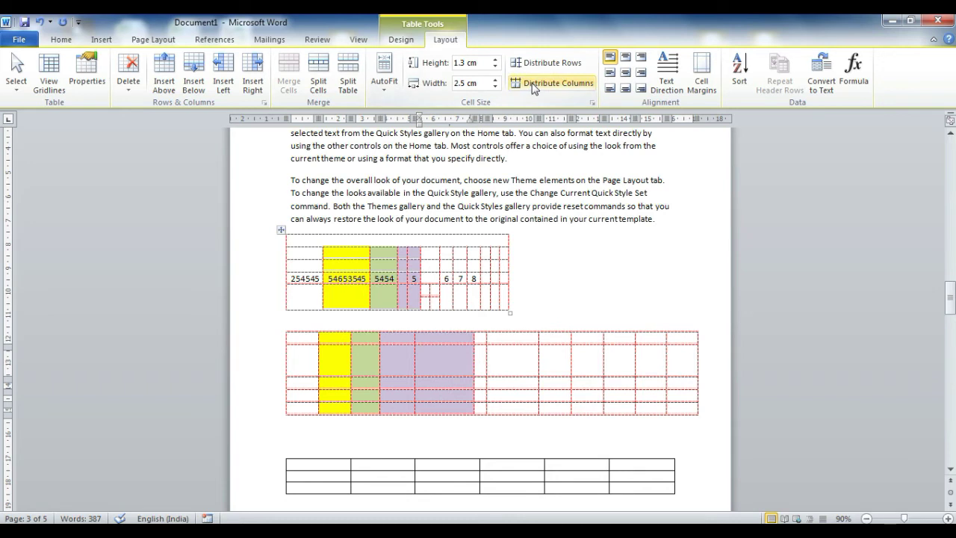
left_click(534, 86)
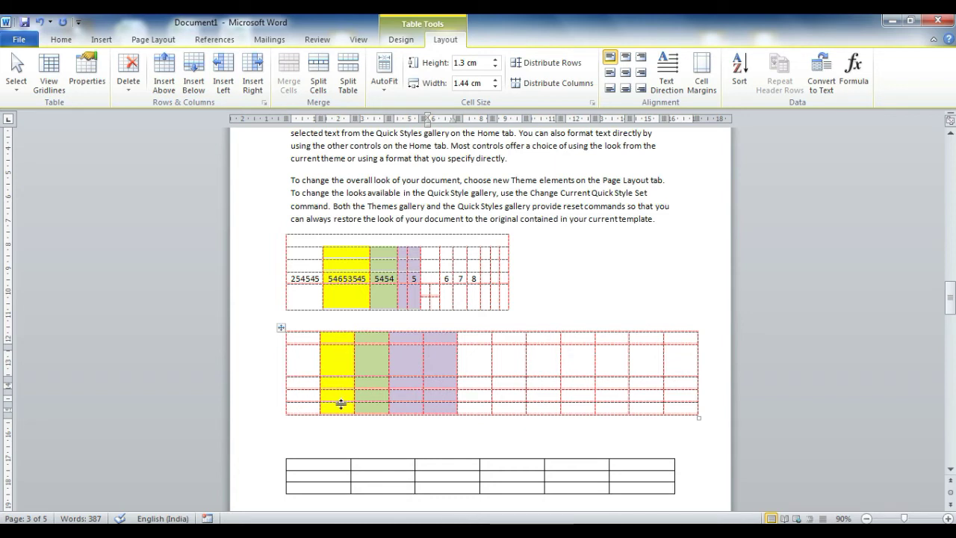
mouse_move(415, 395)
left_click(569, 63)
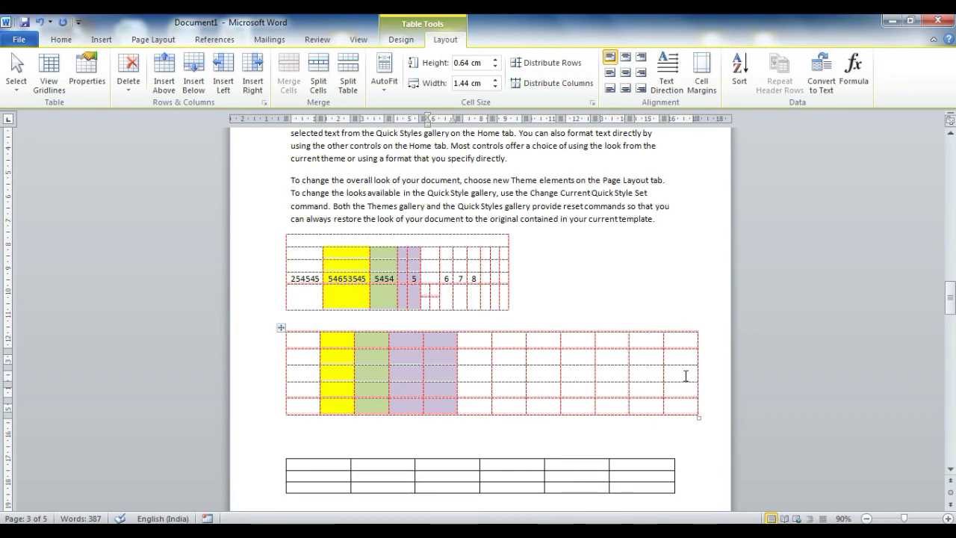
scroll(686, 376, "down", 5)
left_click(519, 199)
Type TABLE in the plain table's third cell and try the top and middle alignments
left_click(444, 237)
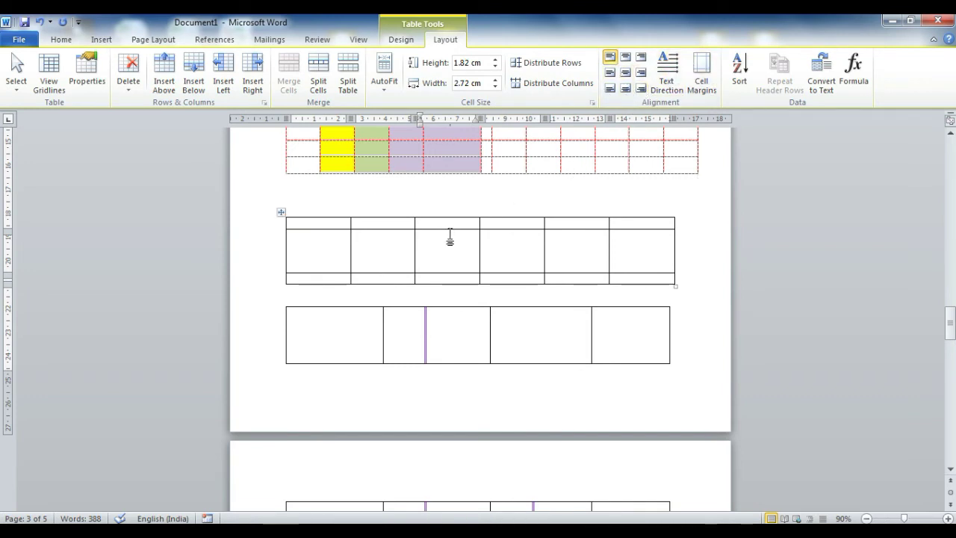
type("TAB")
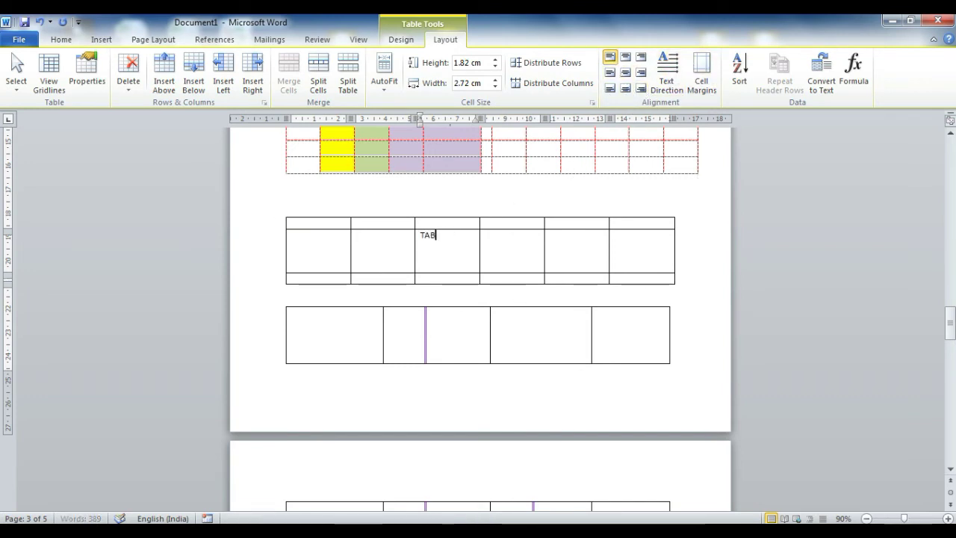
type("LE")
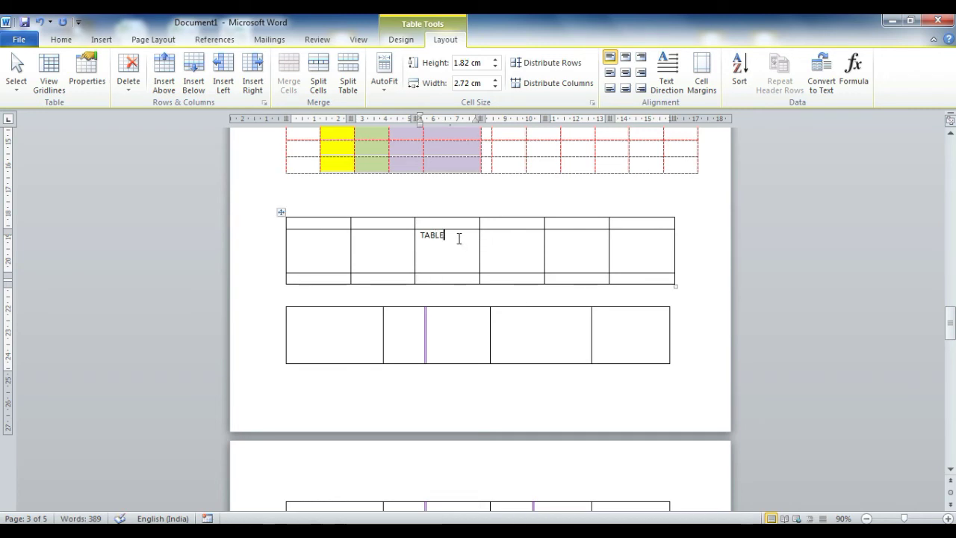
mouse_move(540, 139)
left_click(626, 61)
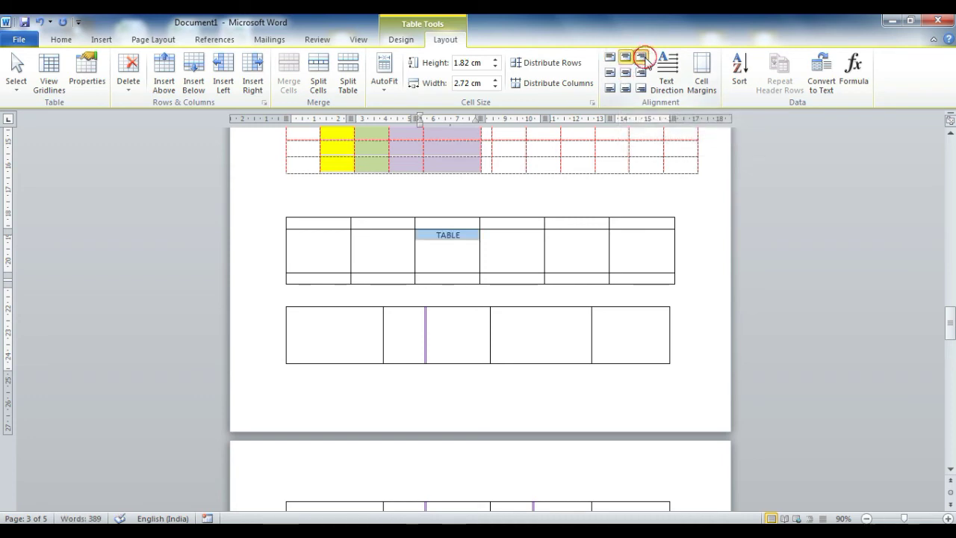
left_click(640, 73)
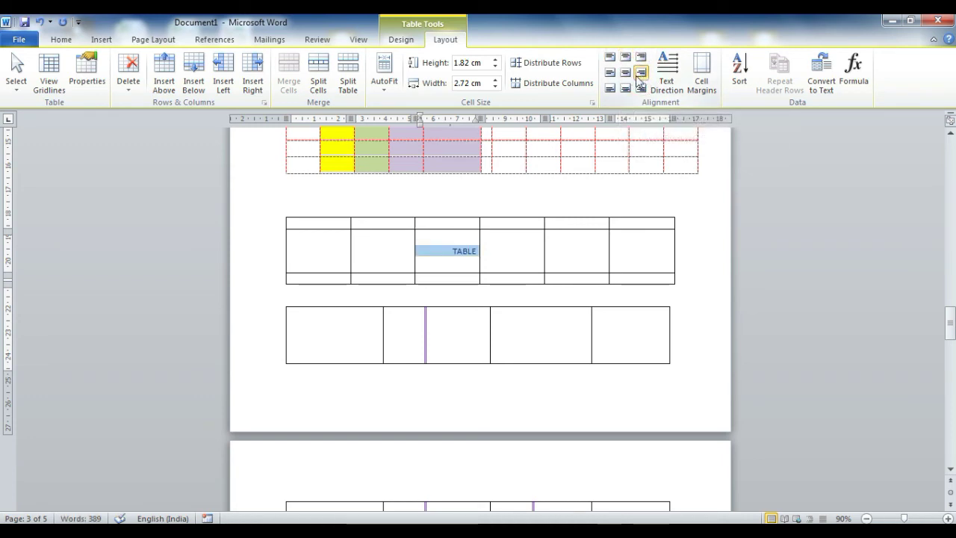
left_click(626, 73)
left_click(611, 73)
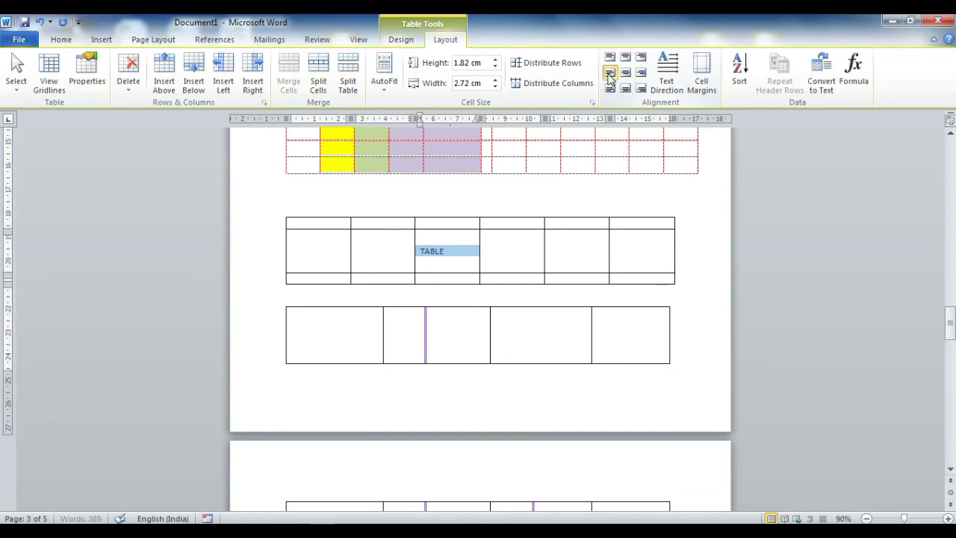
Try the bottom alignments, then settle on centring TABLE both horizontally and vertically
left_click(610, 88)
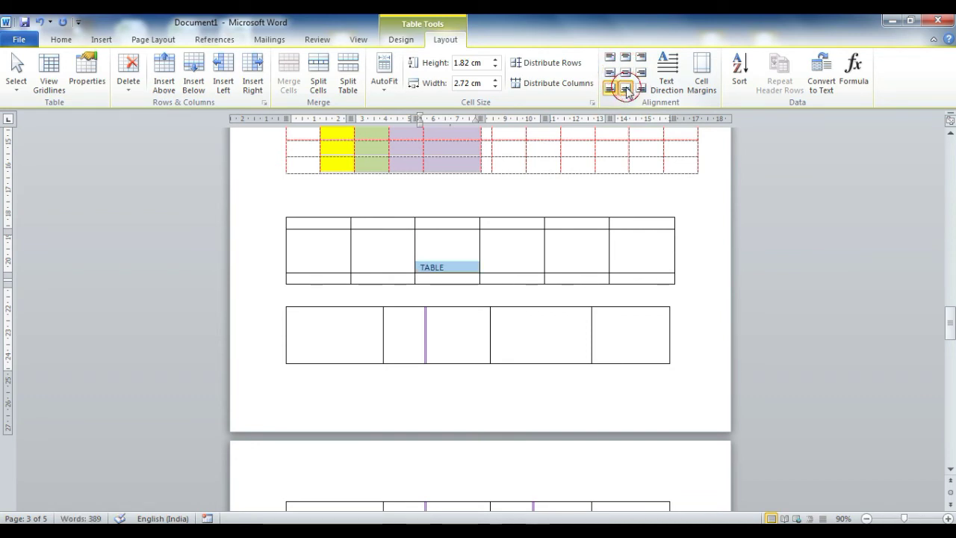
left_click(626, 88)
left_click(640, 89)
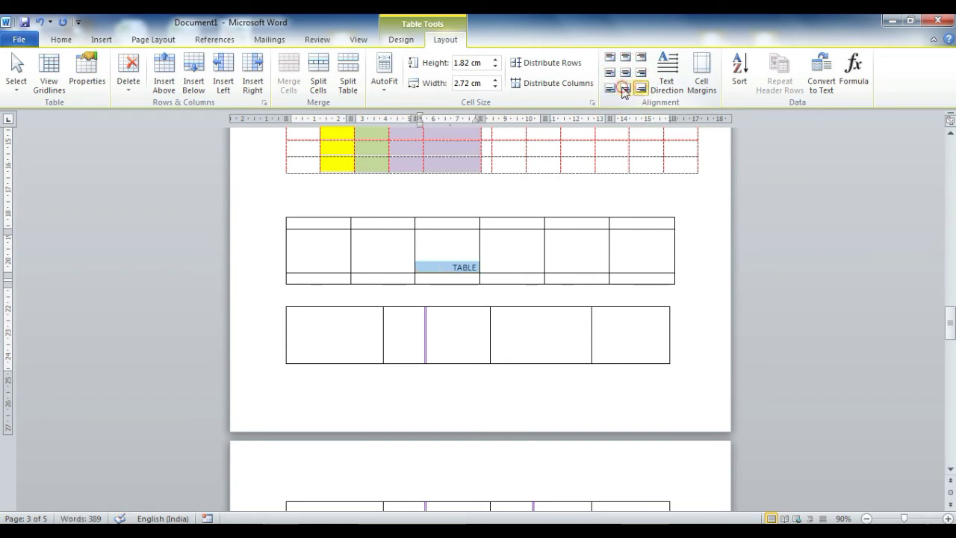
left_click(625, 88)
left_click(611, 89)
left_click(610, 72)
left_click(626, 72)
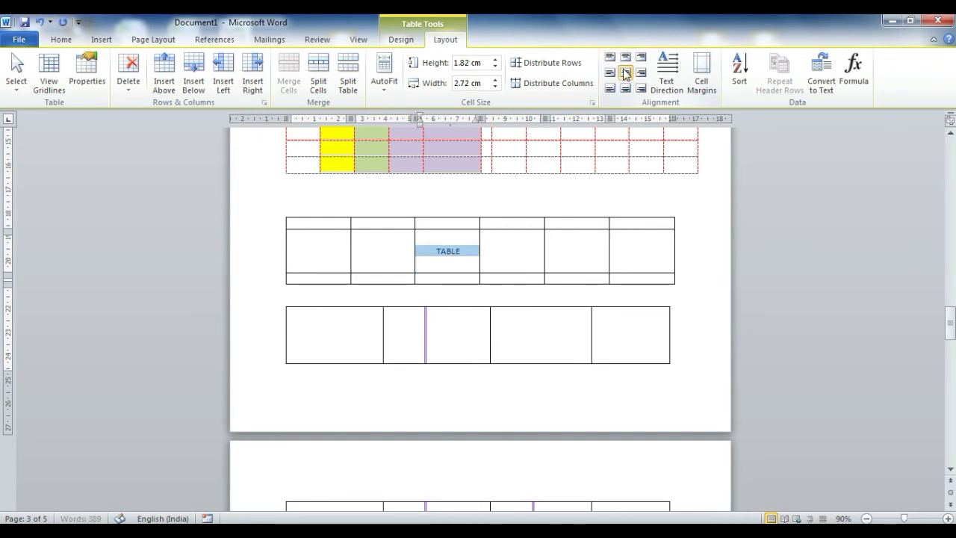
Cycle the TABLE text through vertical directions with Text Direction until it is horizontal again
left_click(674, 87)
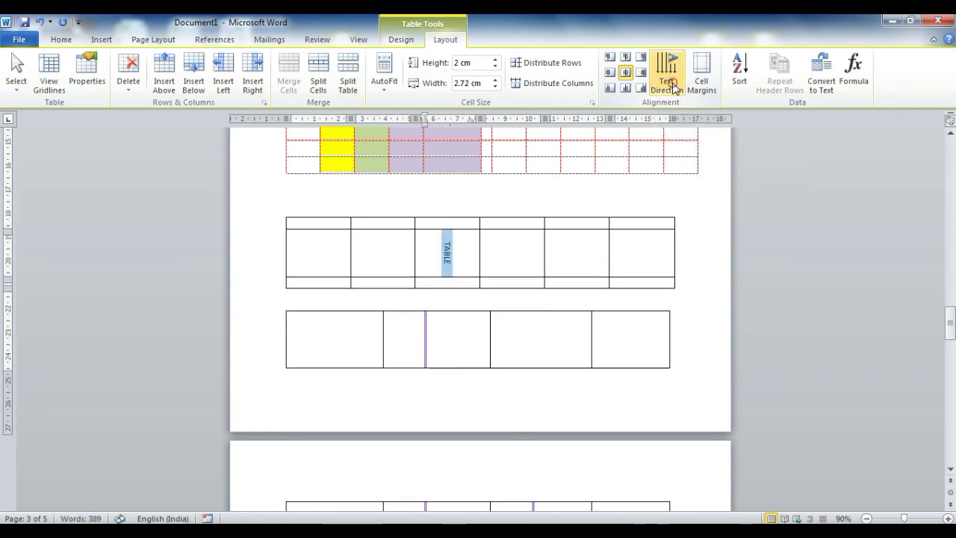
left_click(674, 87)
left_click(673, 87)
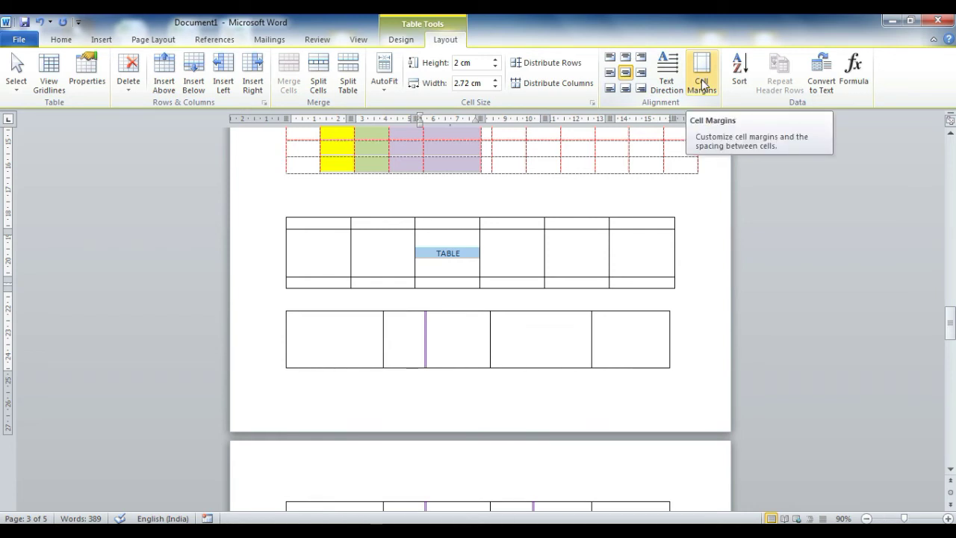
Set the plain table's top cell margin to 2 cm in Table Options
left_click(703, 86)
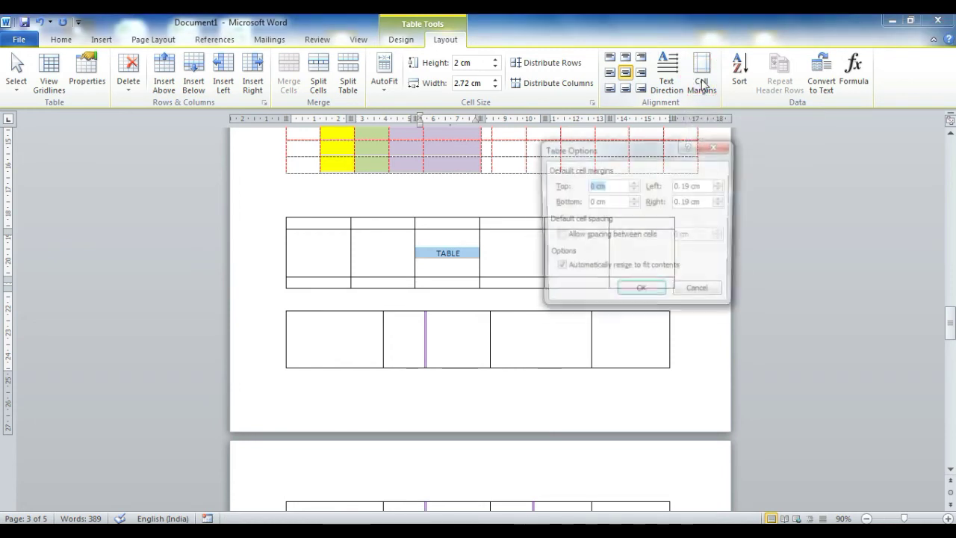
left_click(592, 185)
key("BackSpace")
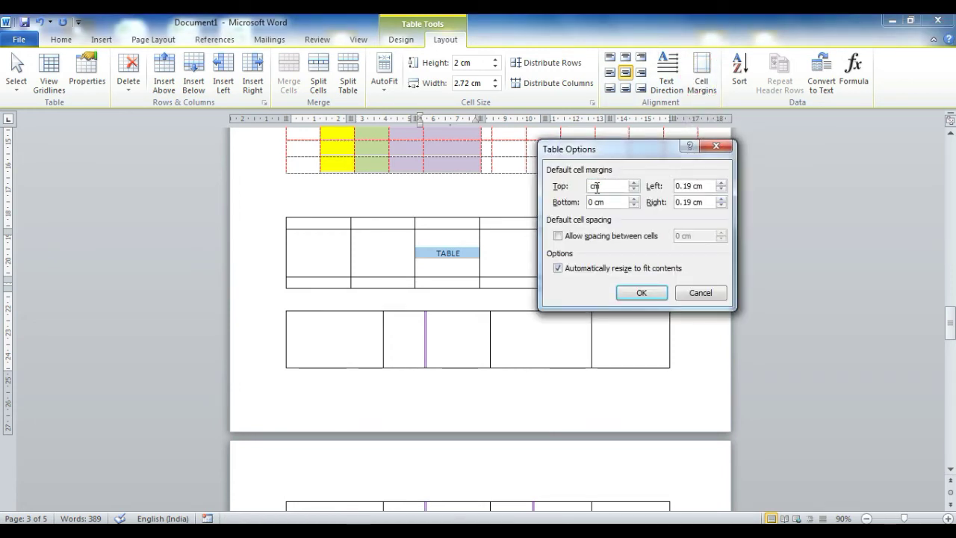
type("2")
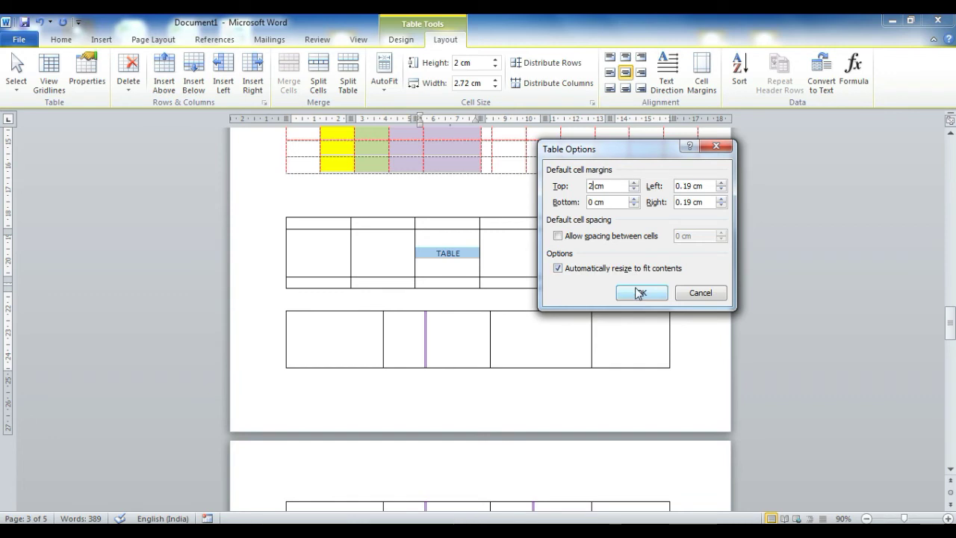
left_click(639, 292)
scroll(469, 375, "down", 2)
scroll(468, 376, "down", 5)
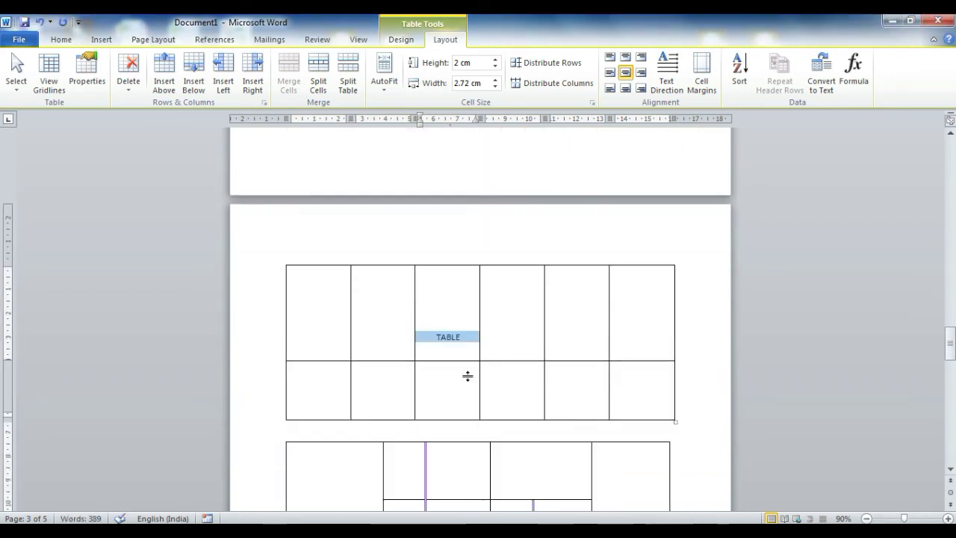
scroll(468, 375, "down", 1)
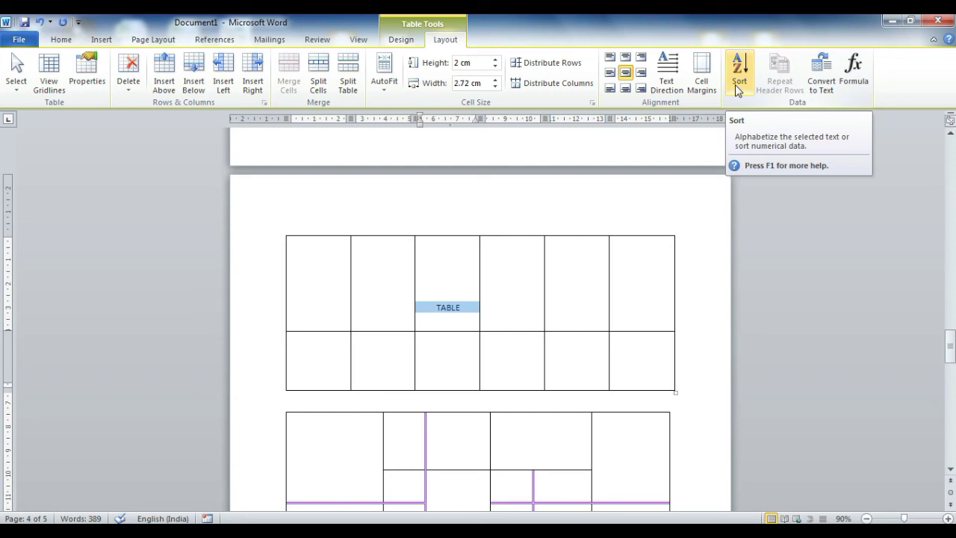
Enter BGHG and JJHJG in the first two cells of the shaded table's first column
left_click(451, 317)
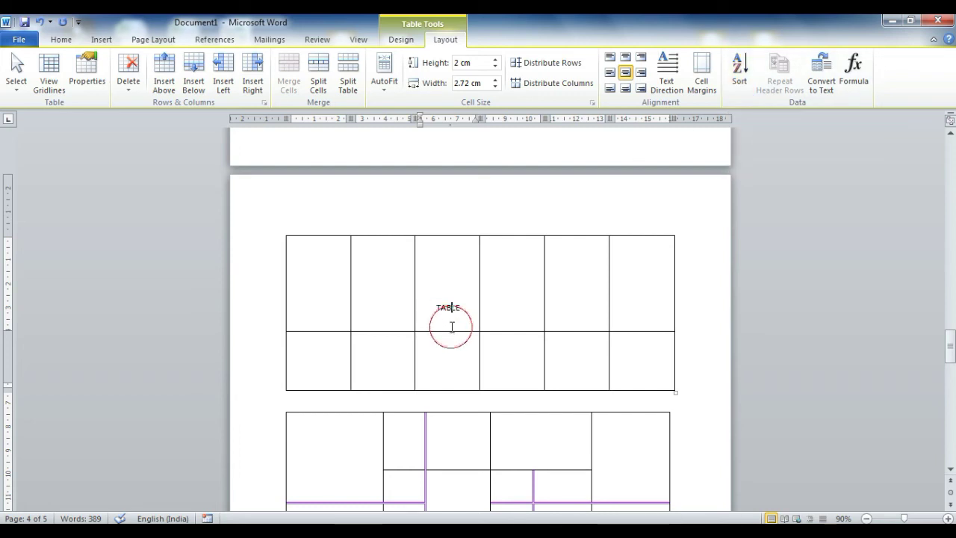
scroll(456, 317, "up", 4)
scroll(452, 307, "up", 1)
scroll(448, 299, "up", 2)
scroll(433, 294, "up", 3)
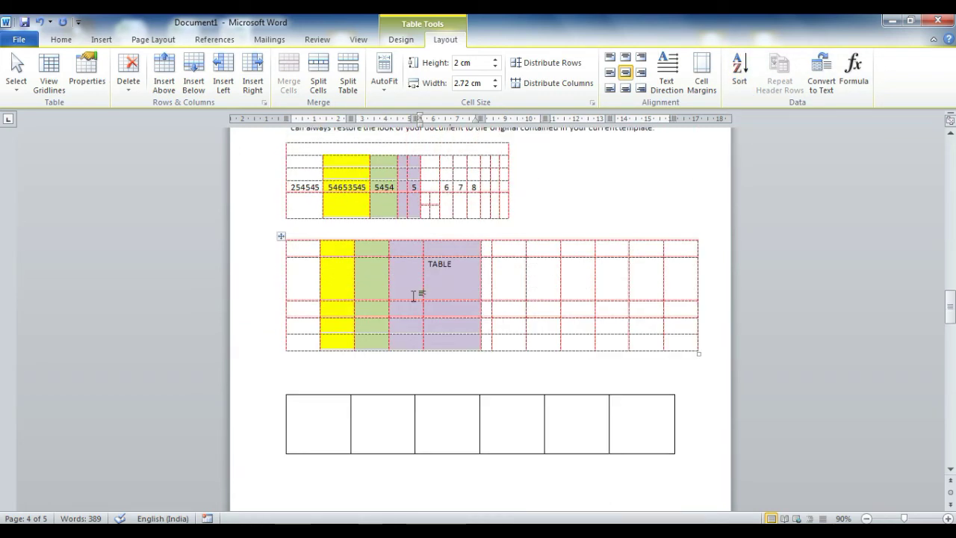
left_click(308, 246)
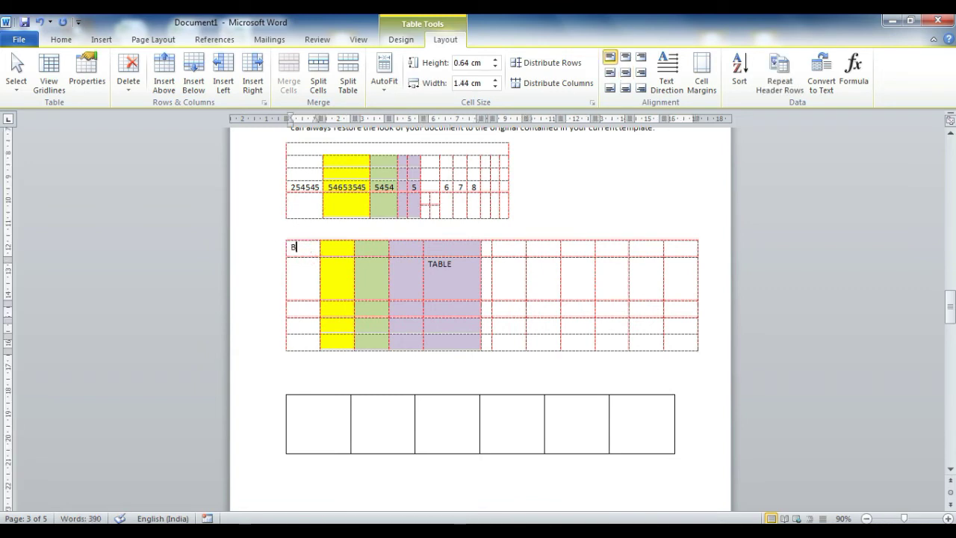
type("BGHG")
left_click(304, 268)
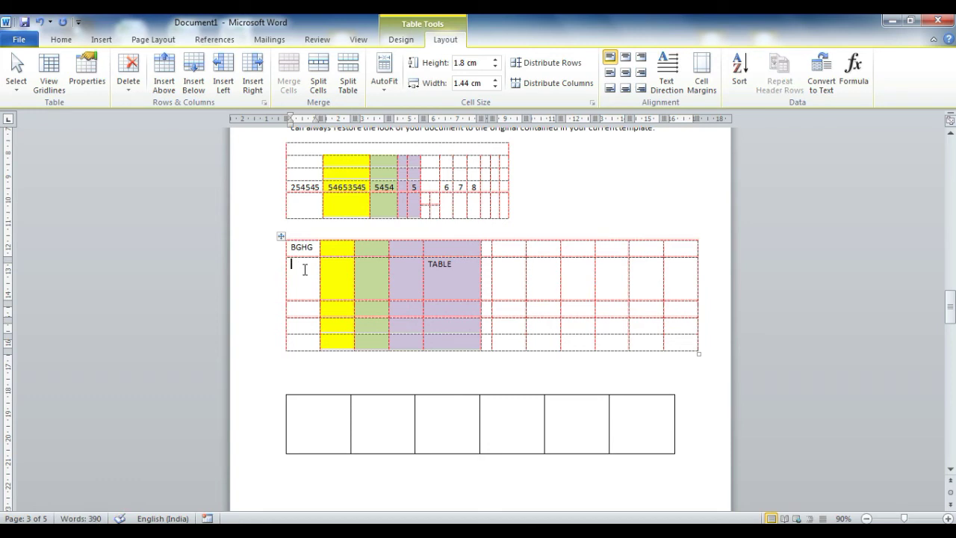
type("JJHJG")
Enter AGHF, ZGJ and CYHGFH in the remaining first-column cells
left_click(295, 307)
type("AGHF")
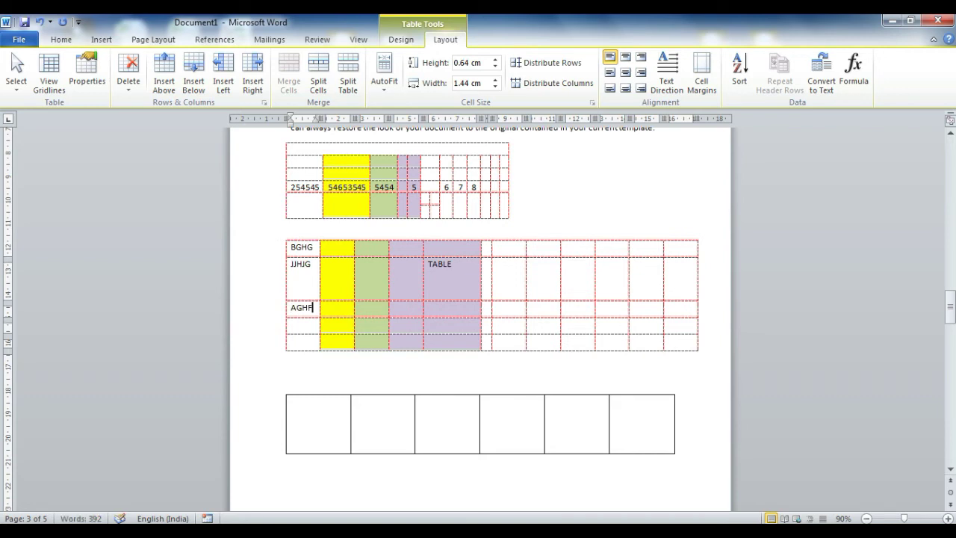
left_click(291, 324)
type("ZGJ")
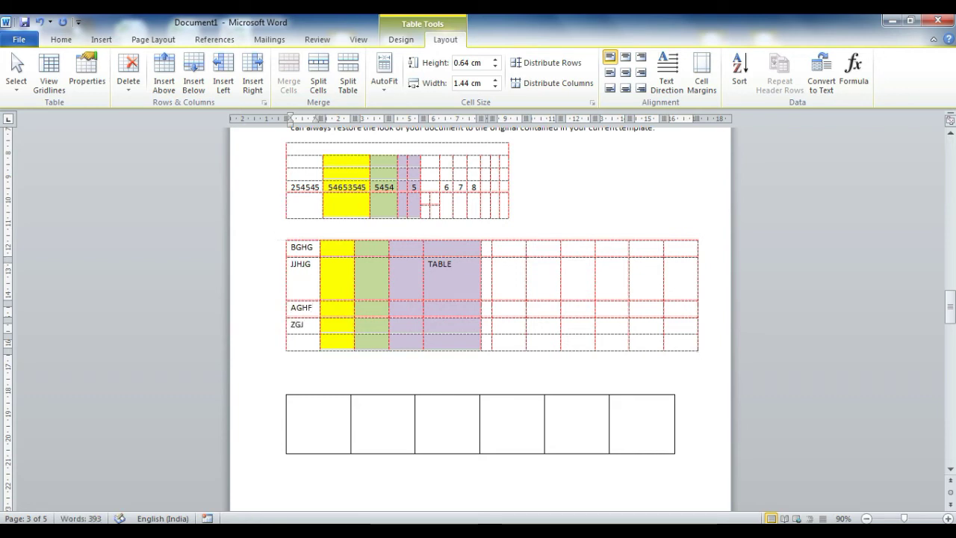
left_click(291, 341)
type("CYH")
type("GFH")
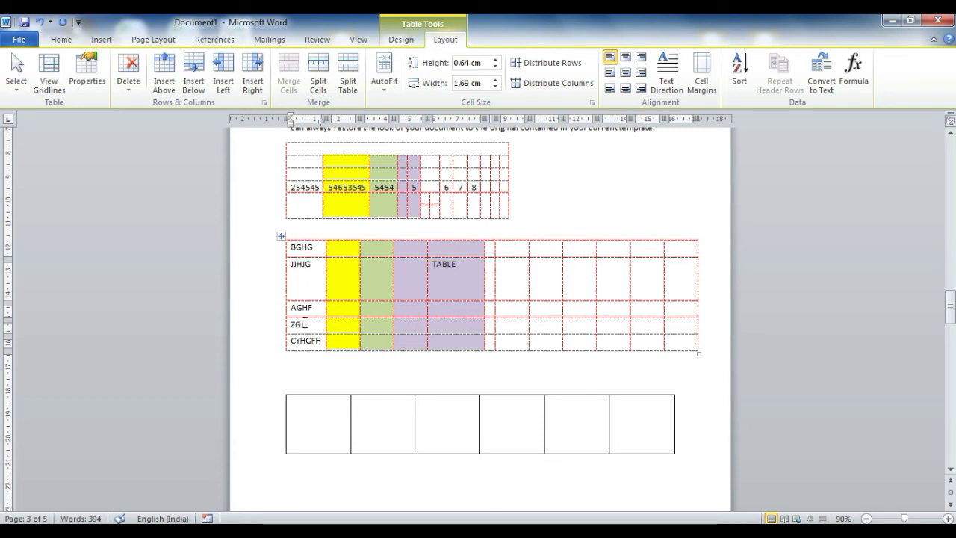
Sort the shaded table's rows by Column 1 in ascending order
left_click(292, 241)
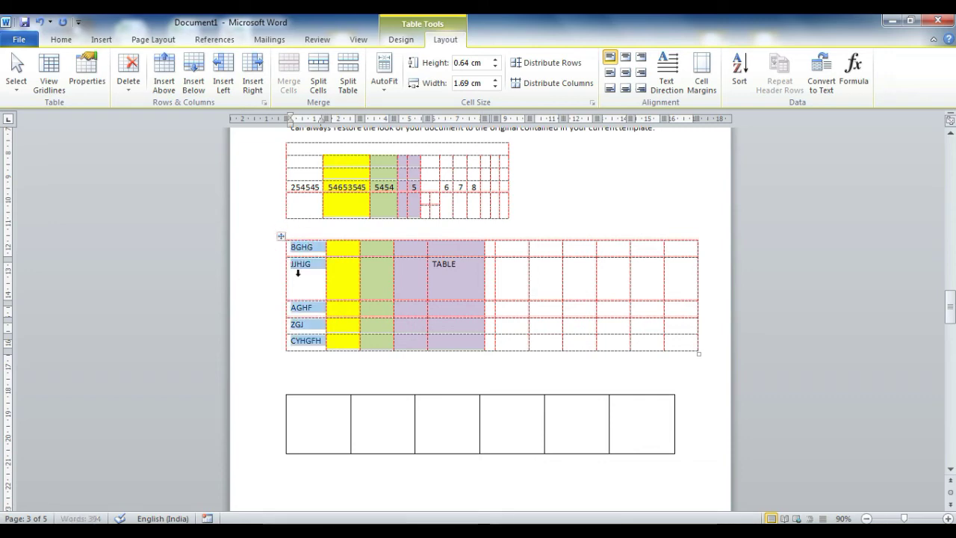
left_click(740, 73)
left_click_drag(529, 150, 737, 68)
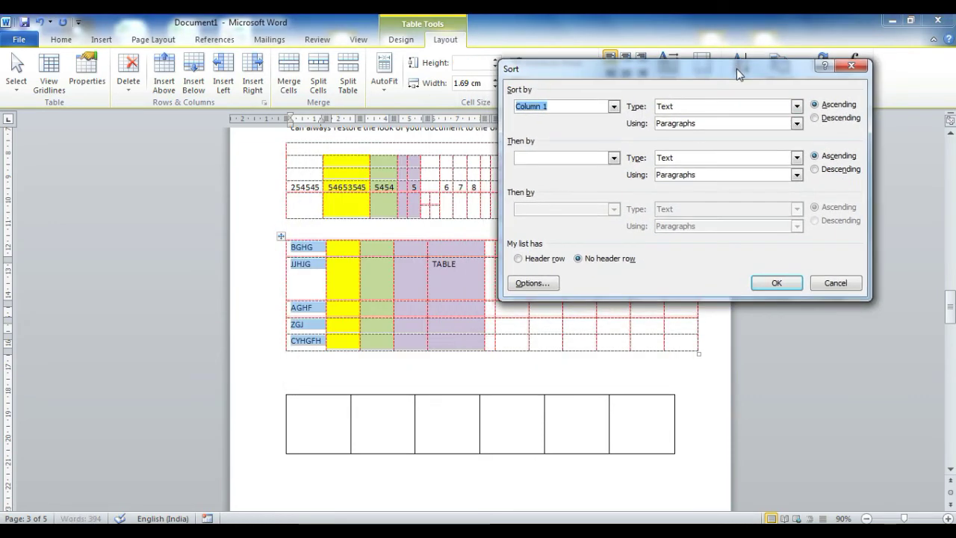
left_click(615, 106)
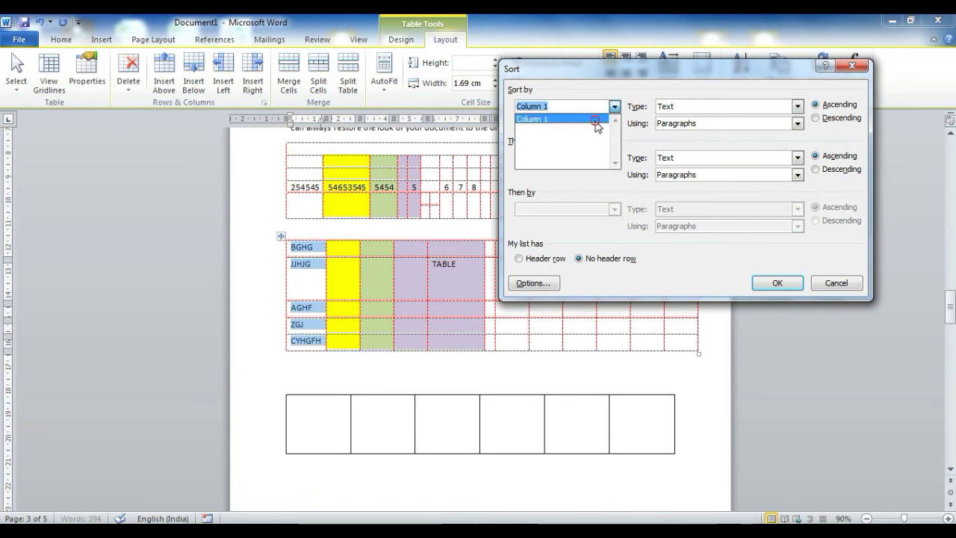
left_click(598, 119)
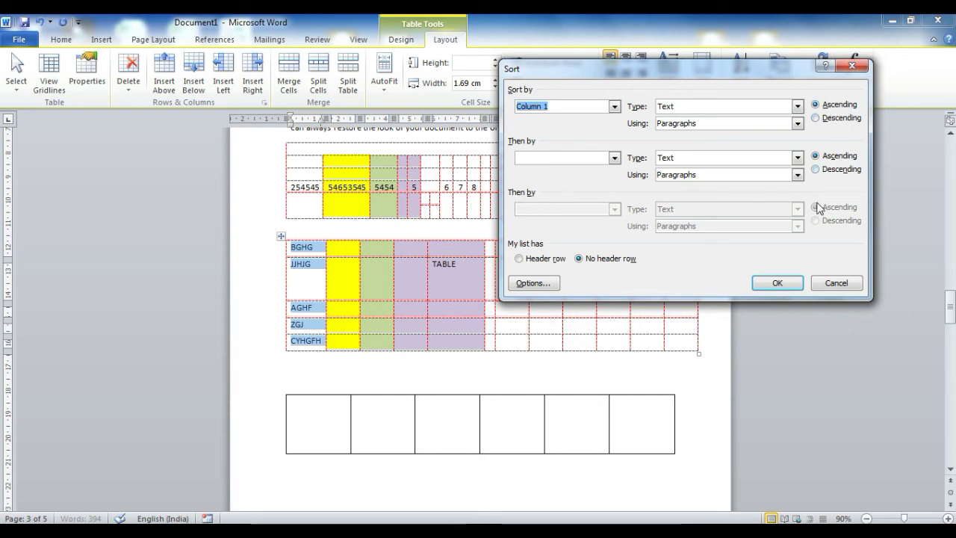
left_click(777, 284)
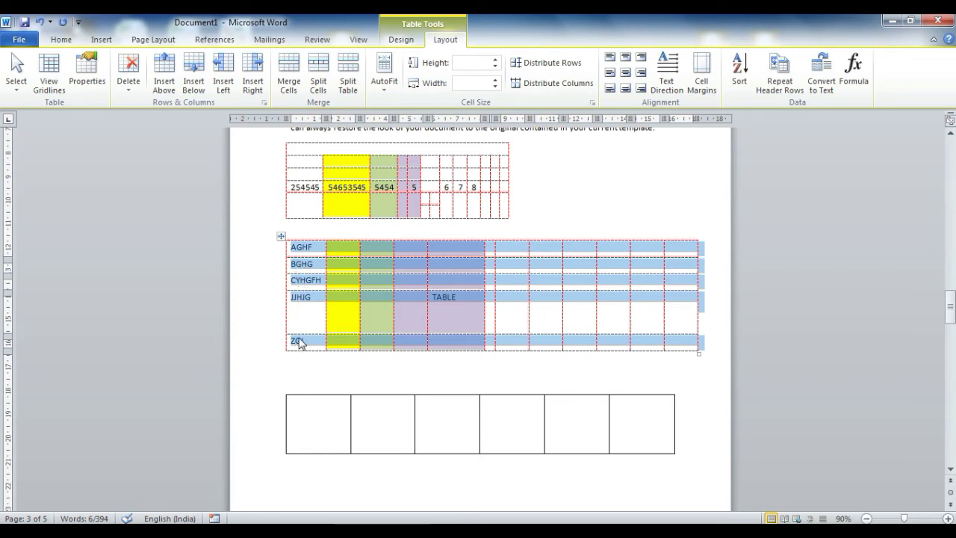
Re-sort the rows by Column 1 in descending order so ZGJ comes first
left_click(740, 71)
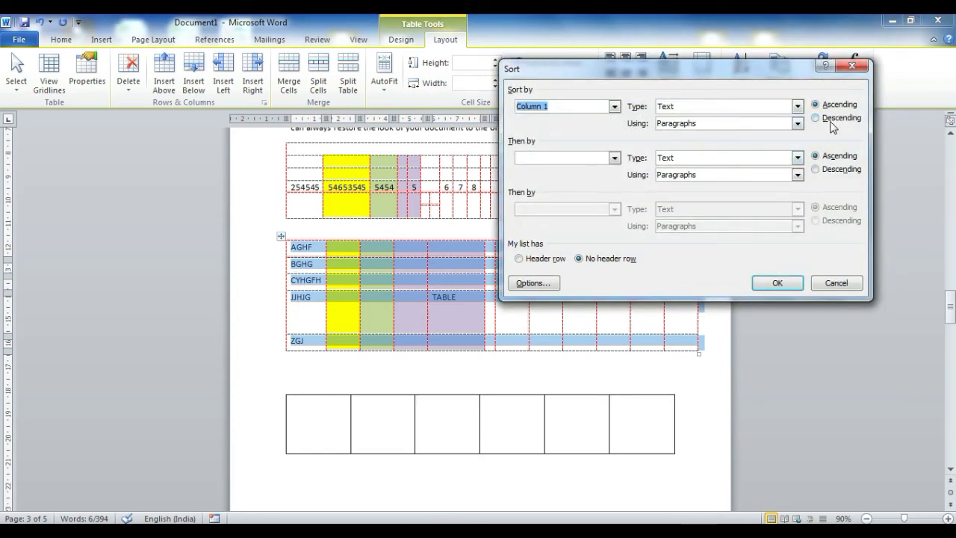
left_click(816, 118)
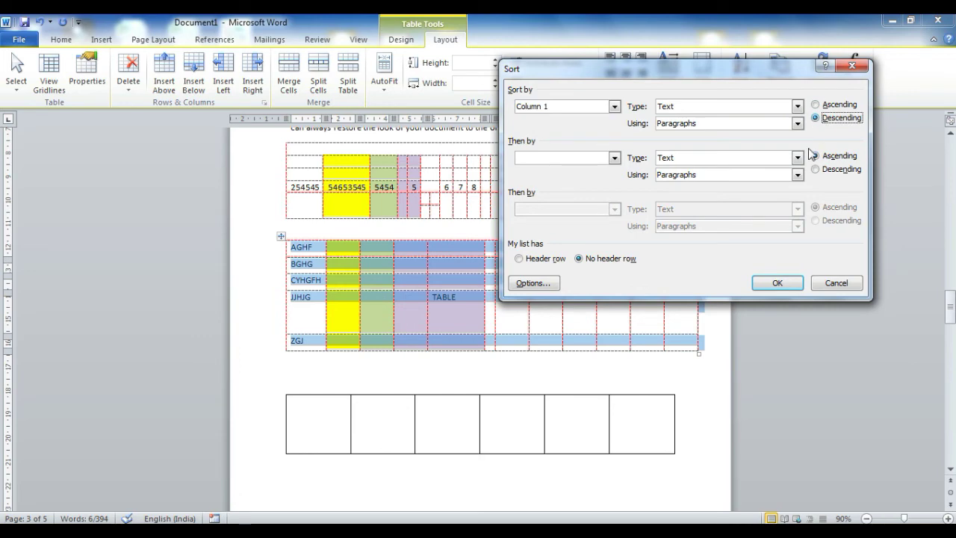
left_click(777, 283)
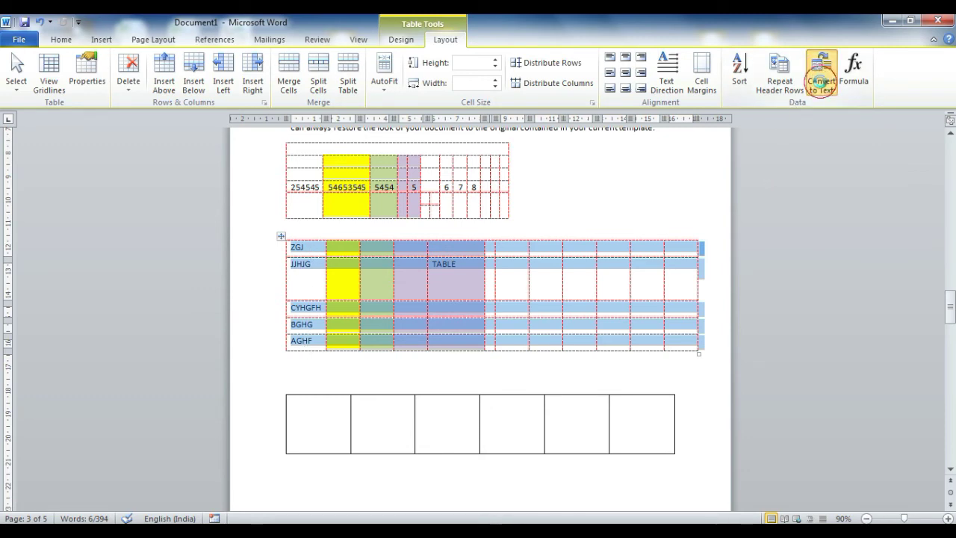
left_click(822, 71)
left_click(458, 320)
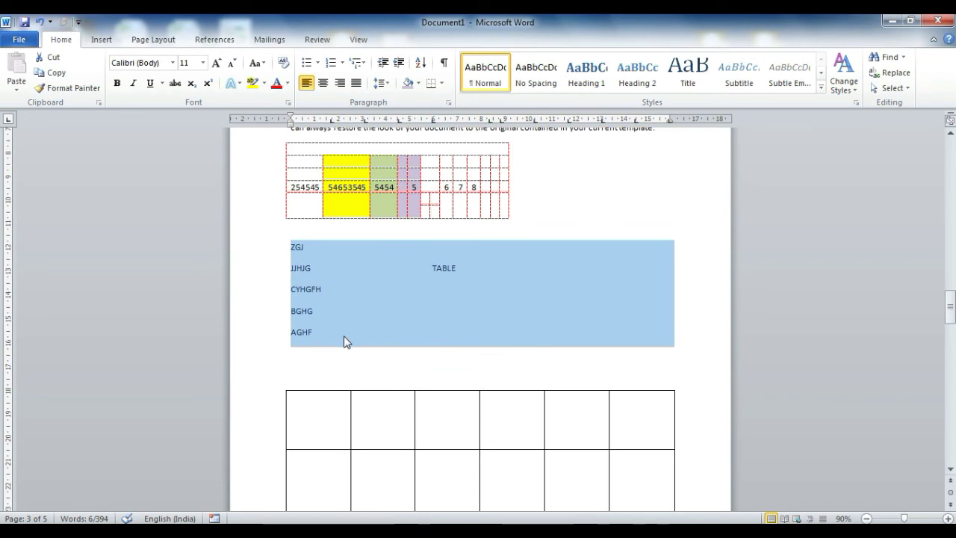
key("ctrl+z")
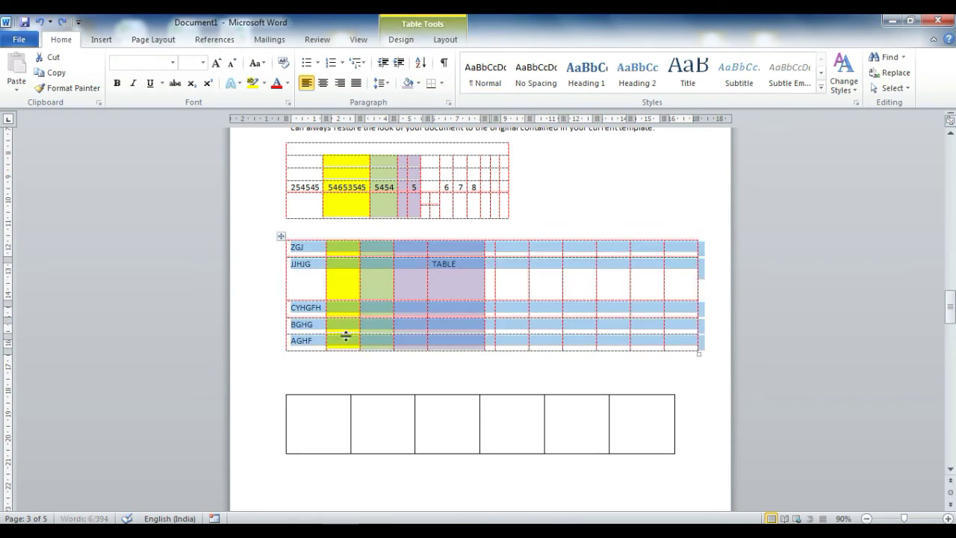
left_click(443, 37)
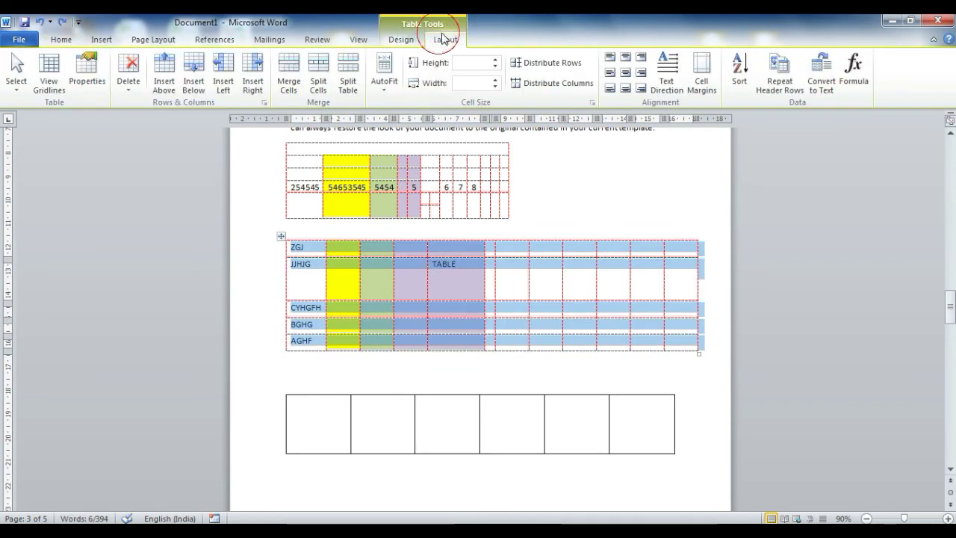
scroll(610, 141, "up", 5)
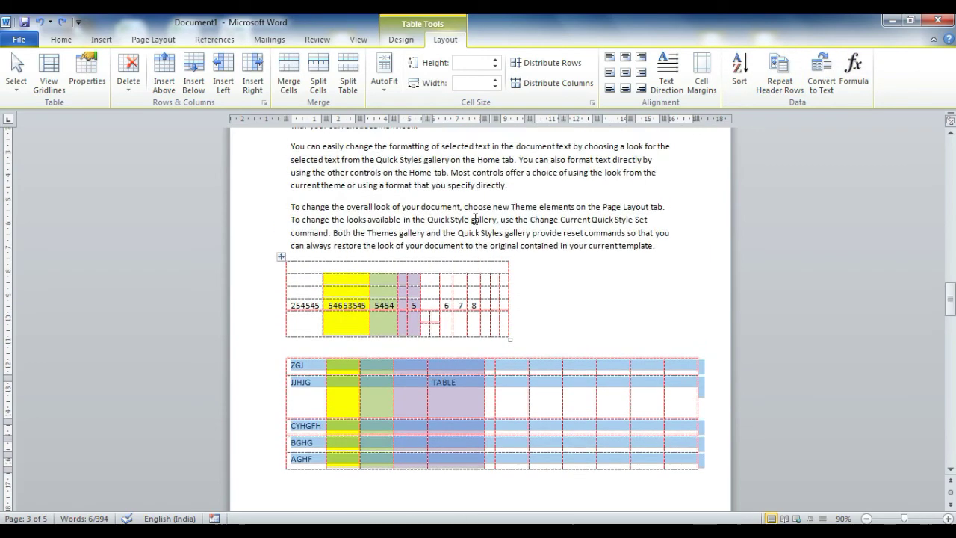
scroll(610, 141, "up", 1)
scroll(523, 187, "down", 5)
scroll(473, 222, "down", 4)
scroll(473, 223, "down", 5)
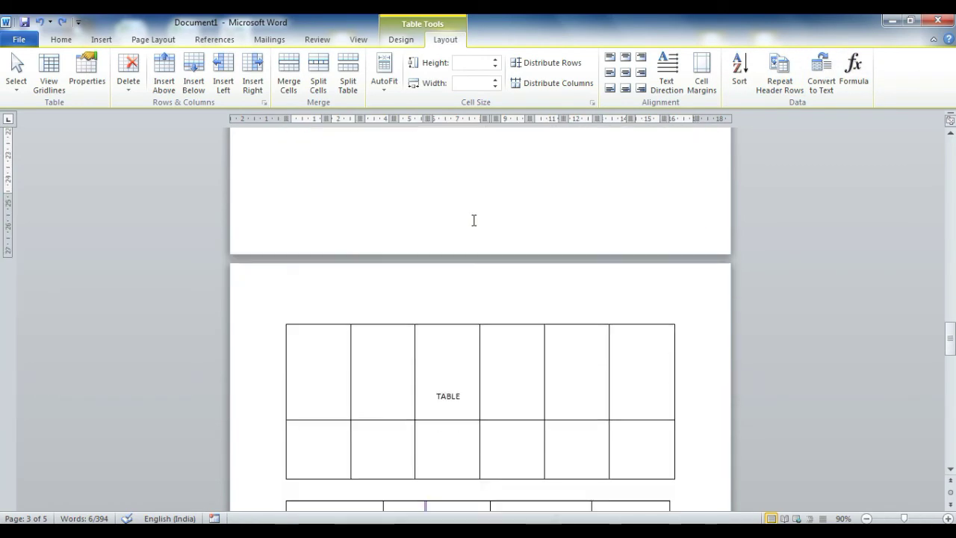
scroll(473, 223, "down", 5)
scroll(473, 222, "down", 2)
scroll(356, 289, "up", 2)
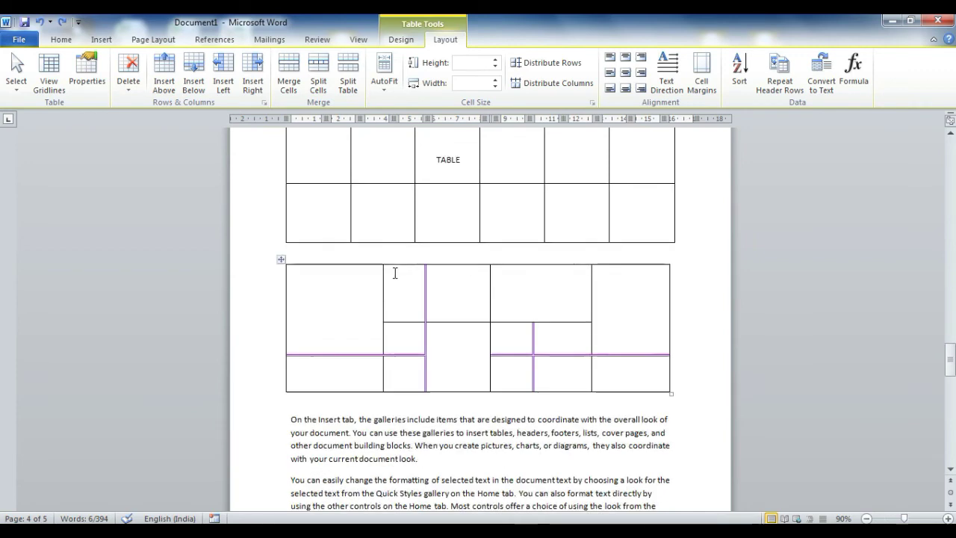
scroll(395, 273, "up", 4)
scroll(395, 274, "up", 4)
scroll(396, 273, "up", 4)
scroll(421, 248, "up", 1)
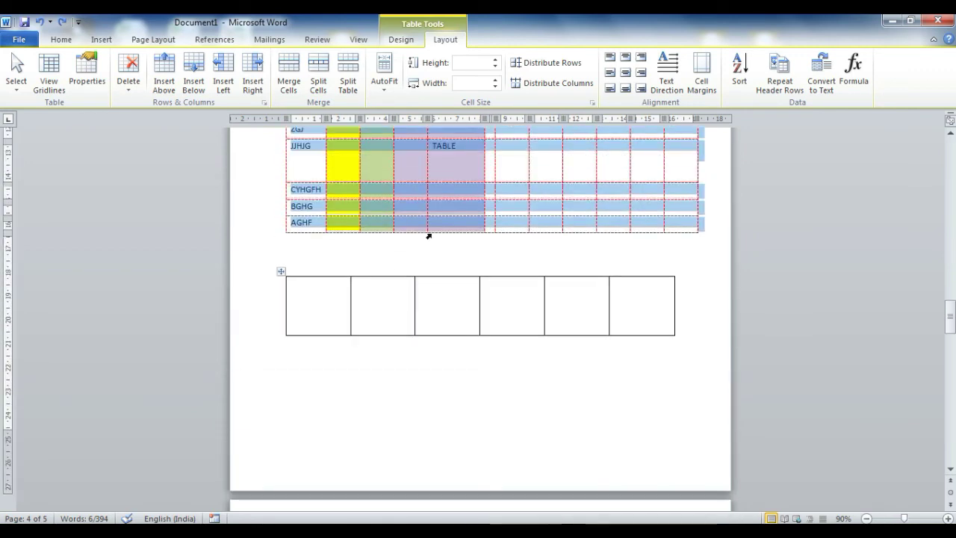
scroll(429, 232, "up", 2)
scroll(402, 242, "up", 3)
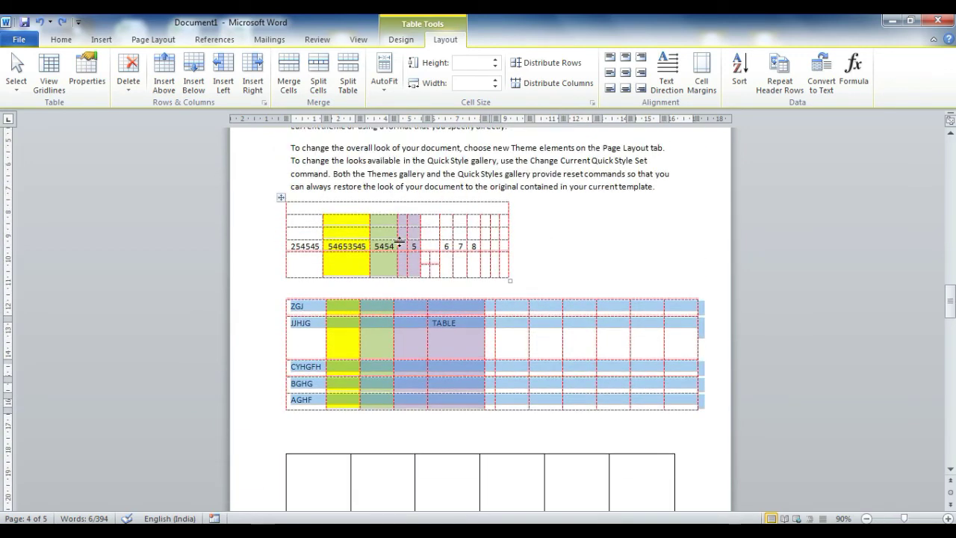
Replace ZGJ and fill the top row with 2, 3, 6, 5, 4, 7, 8, 9, 8, 7, 4
left_click(308, 307)
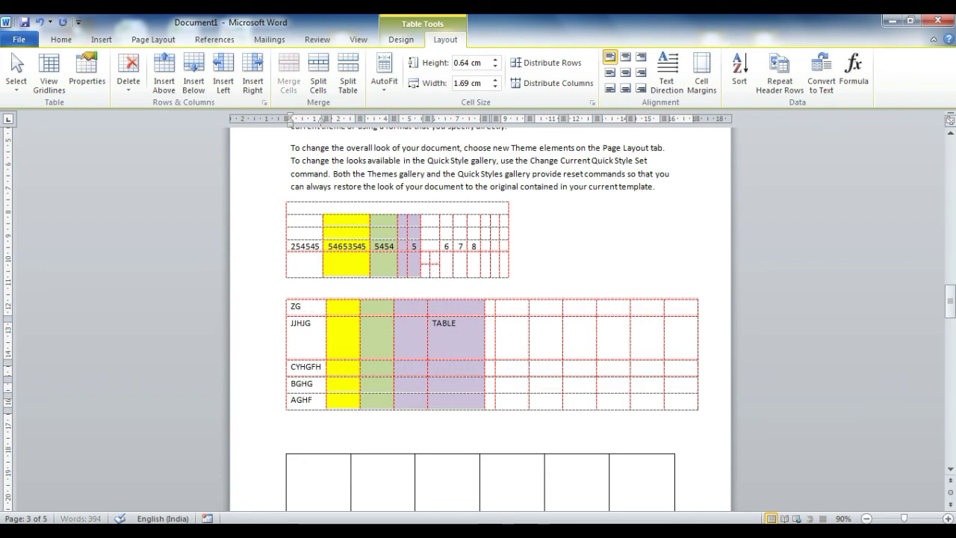
key("BackSpace")
key("BackSpace")
key("BackSpace")
type("2")
key("Tab")
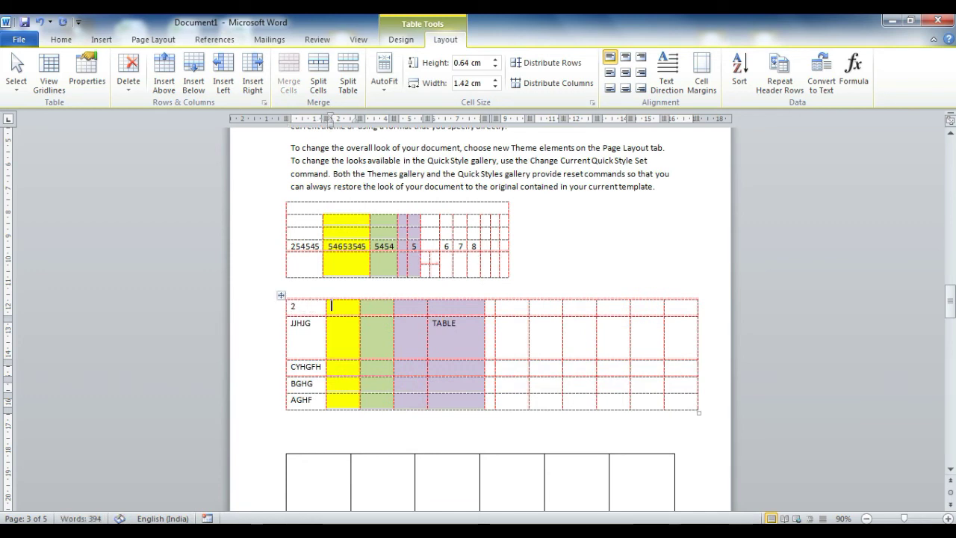
type("3")
key("Tab")
type("6")
key("Tab")
type("5\t4\t")
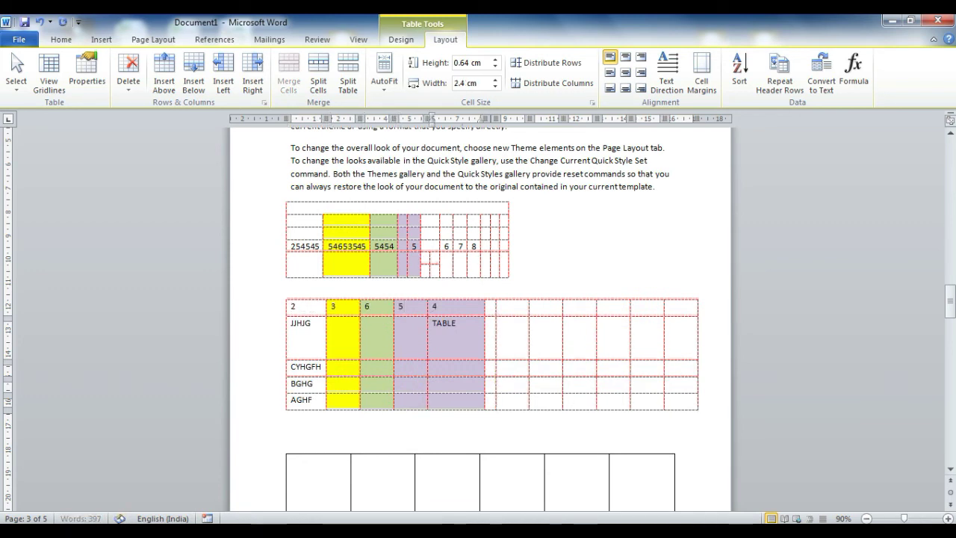
type("7\t8\t9\t8")
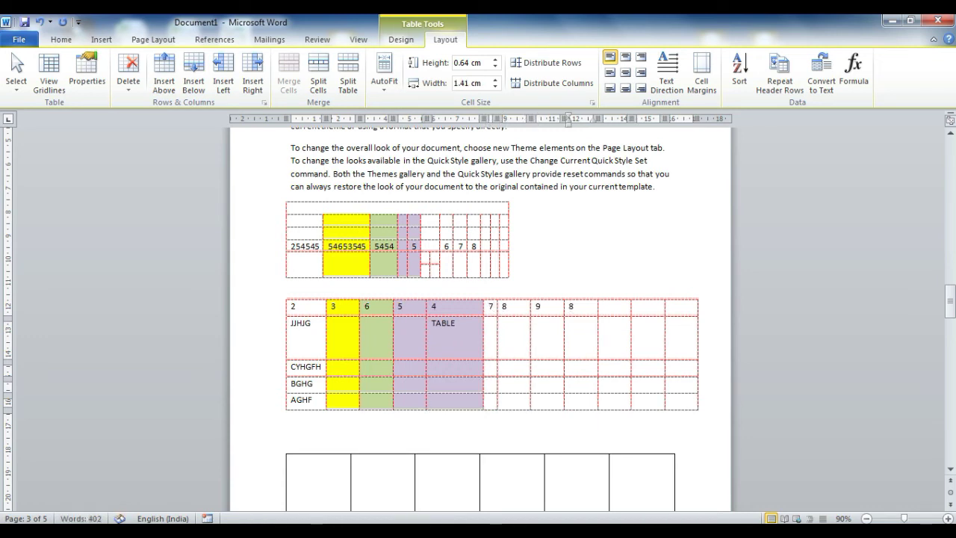
type("\t7")
key("Tab")
type("4")
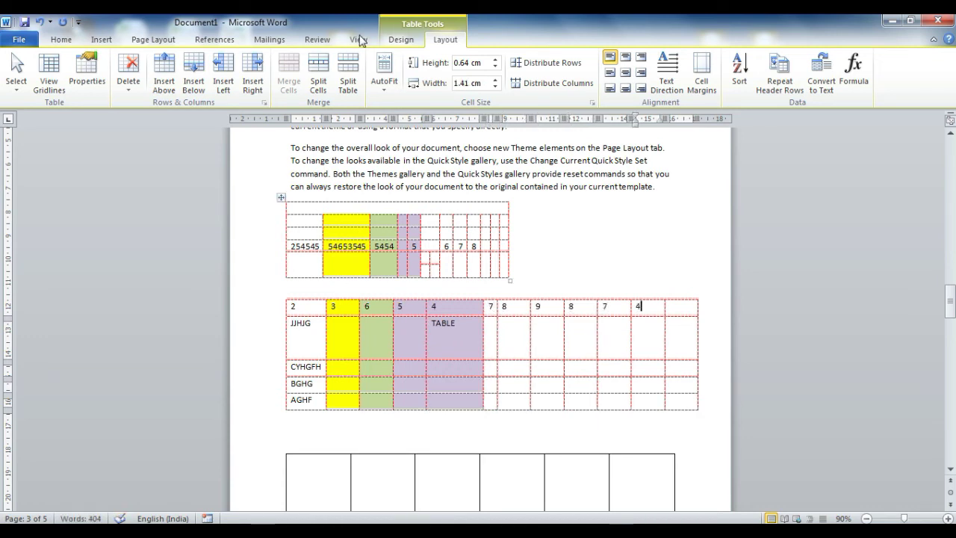
left_click(682, 310)
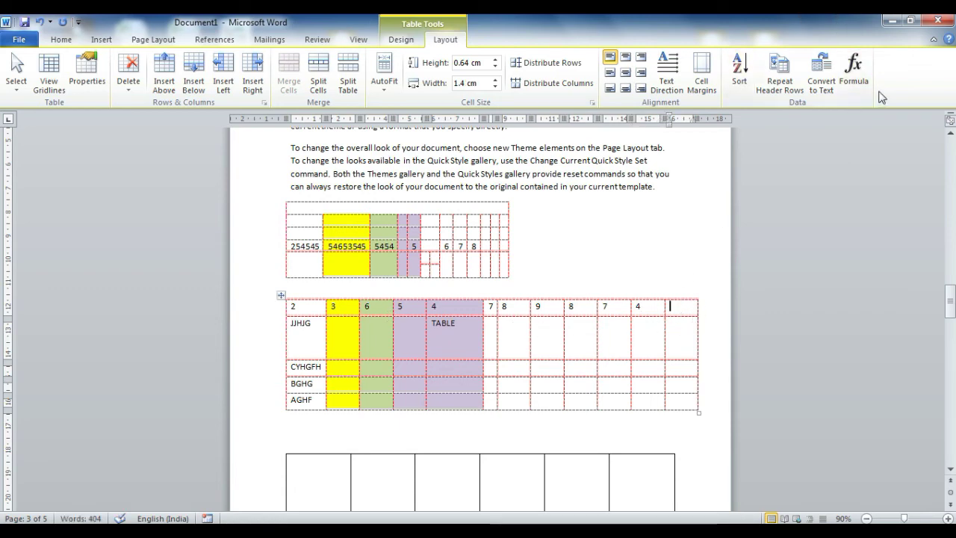
Insert the row total 63 into the top row's last cell with a sum formula
left_click(853, 75)
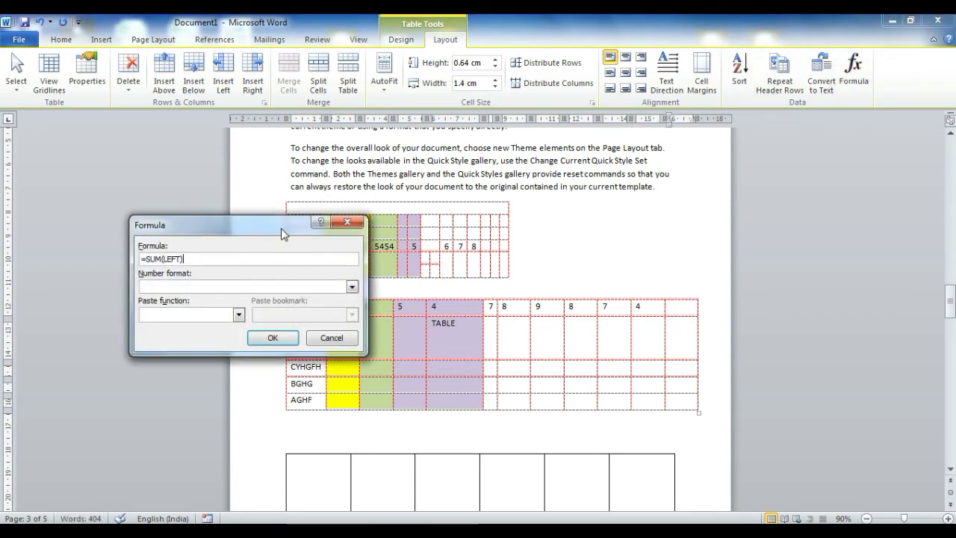
left_click_drag(291, 224, 594, 55)
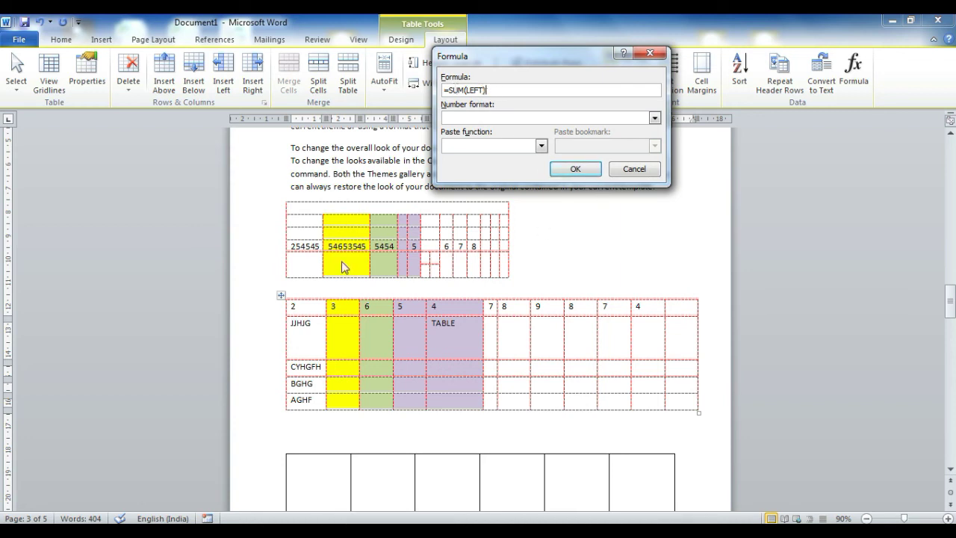
left_click(557, 174)
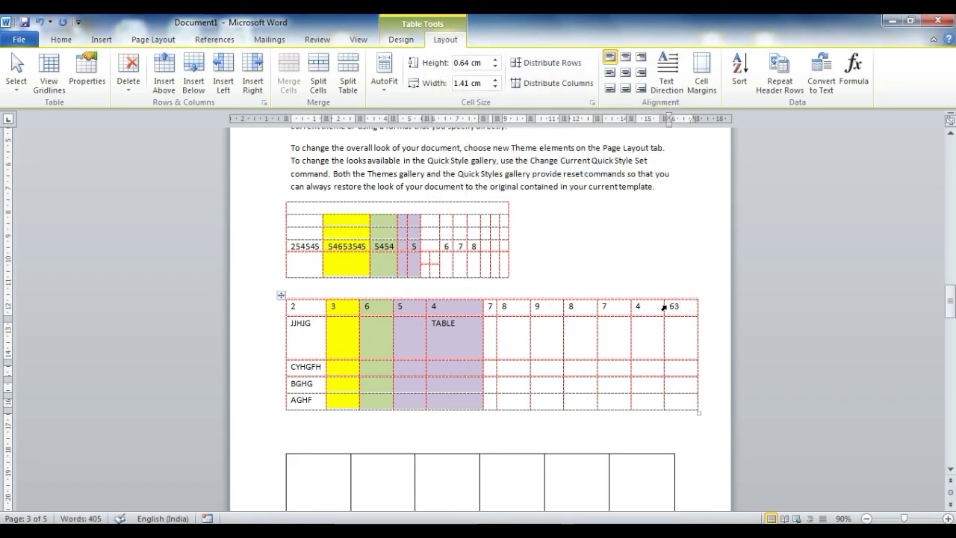
Enter 44, 54 and 45 down the last column below the 63
left_click(685, 332)
type("44")
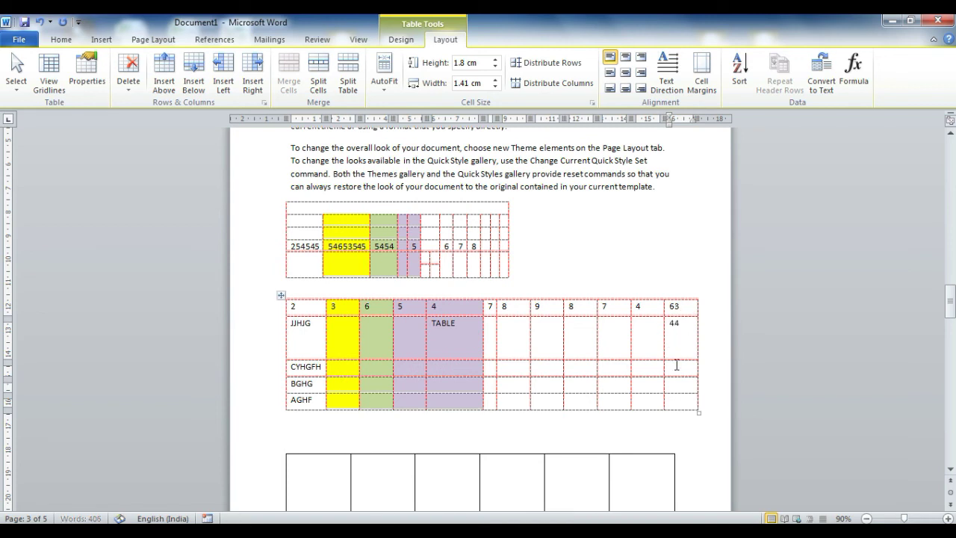
left_click(675, 369)
type("54")
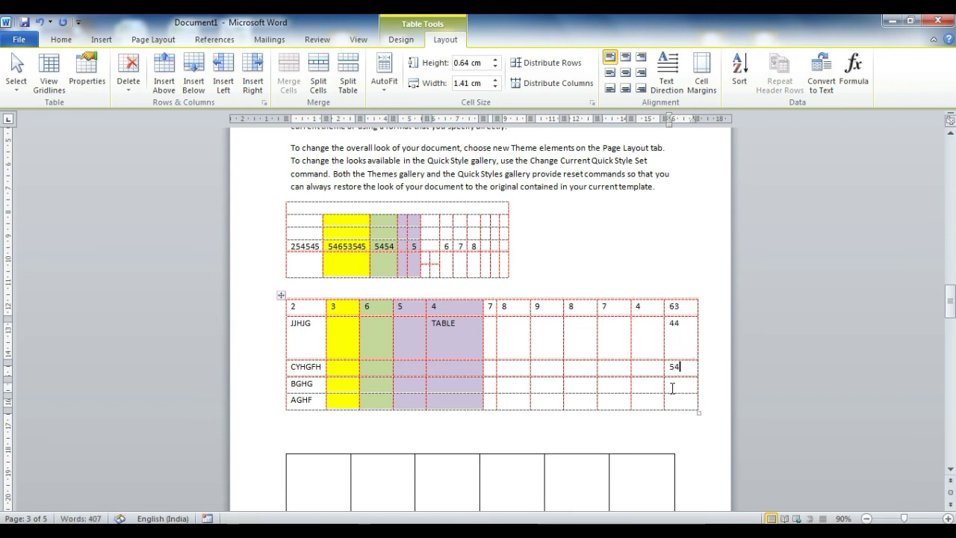
type("45")
left_click(675, 402)
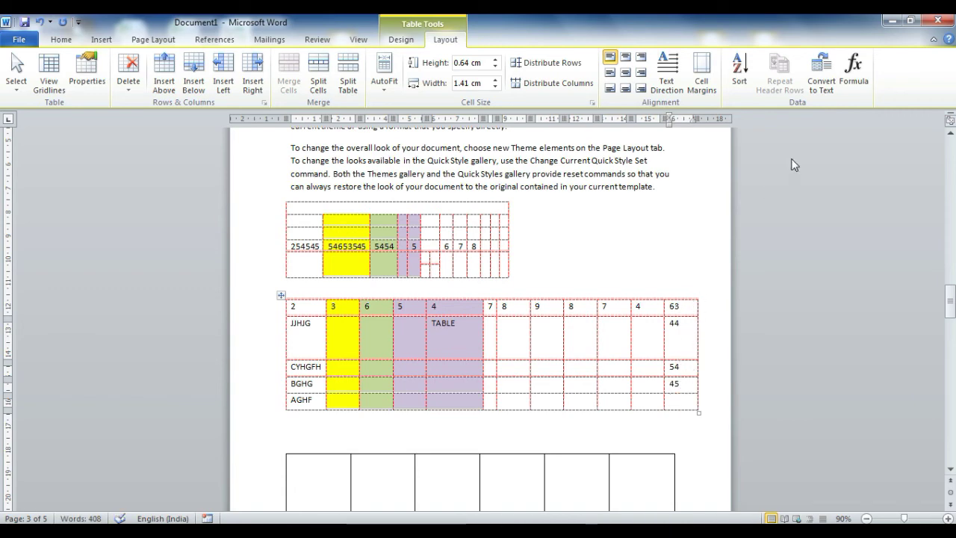
left_click(853, 71)
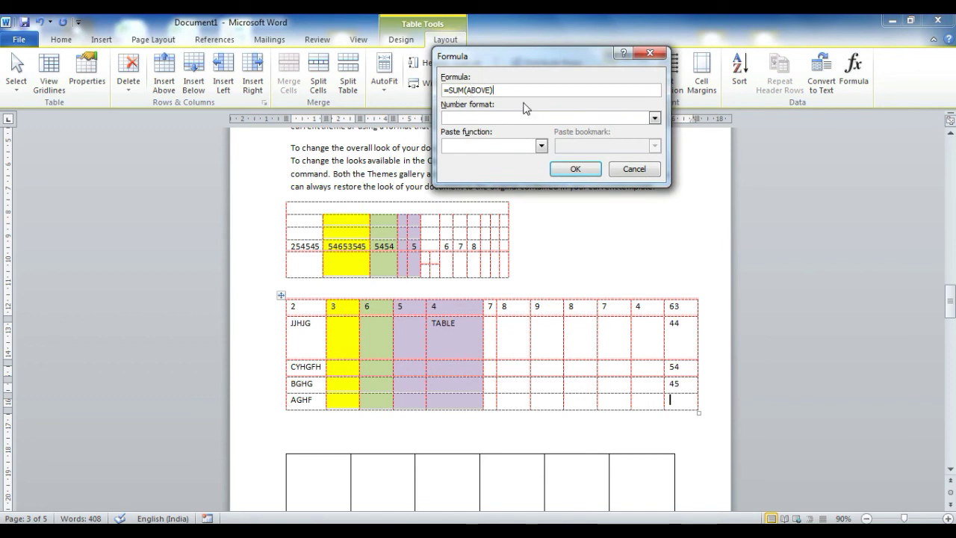
Accept =SUM(ABOVE) to total the column as 206, then browse the Paste function list and cancel
left_click(571, 168)
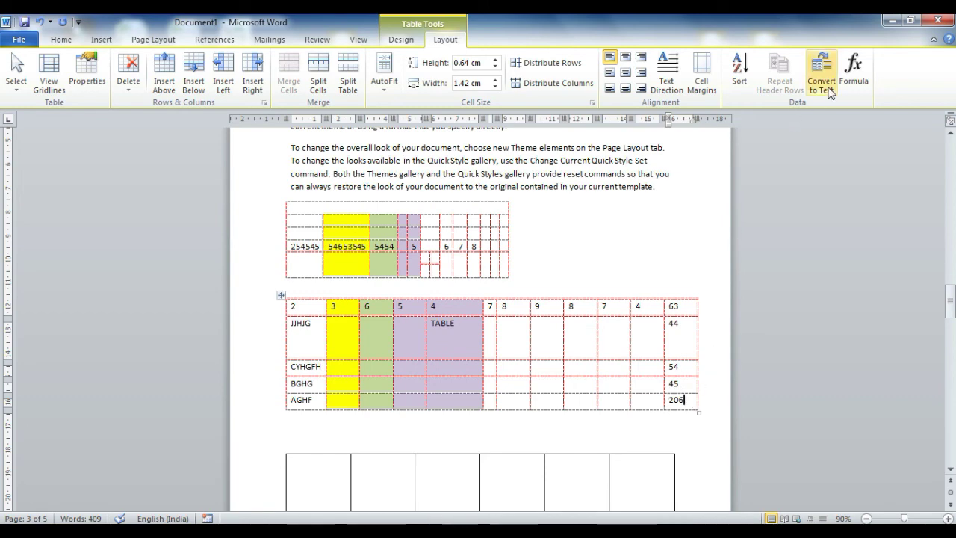
left_click(855, 73)
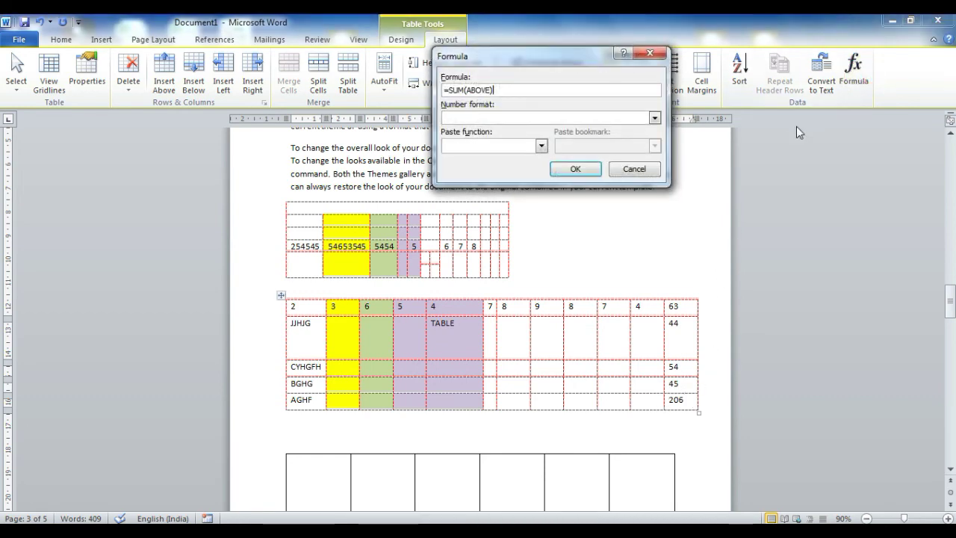
left_click(542, 147)
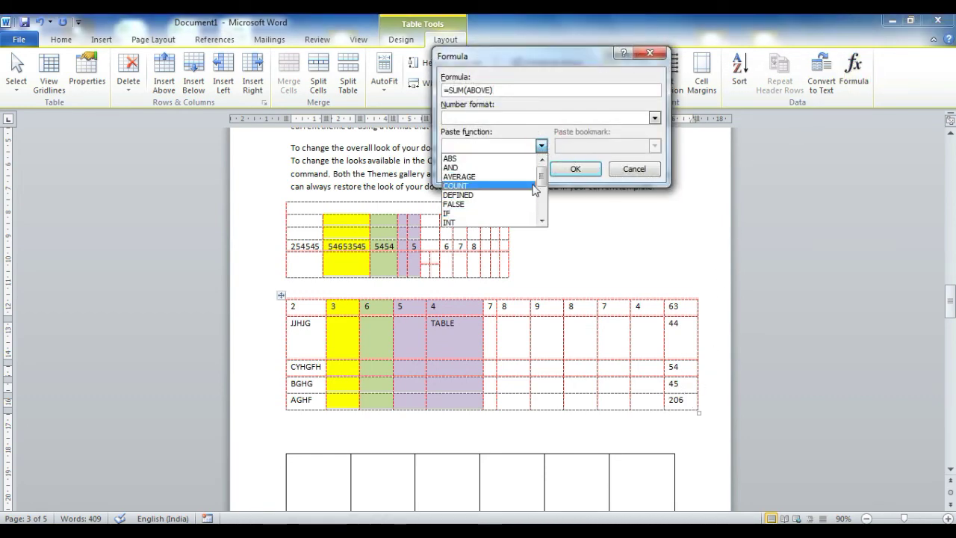
left_click_drag(542, 179, 543, 189)
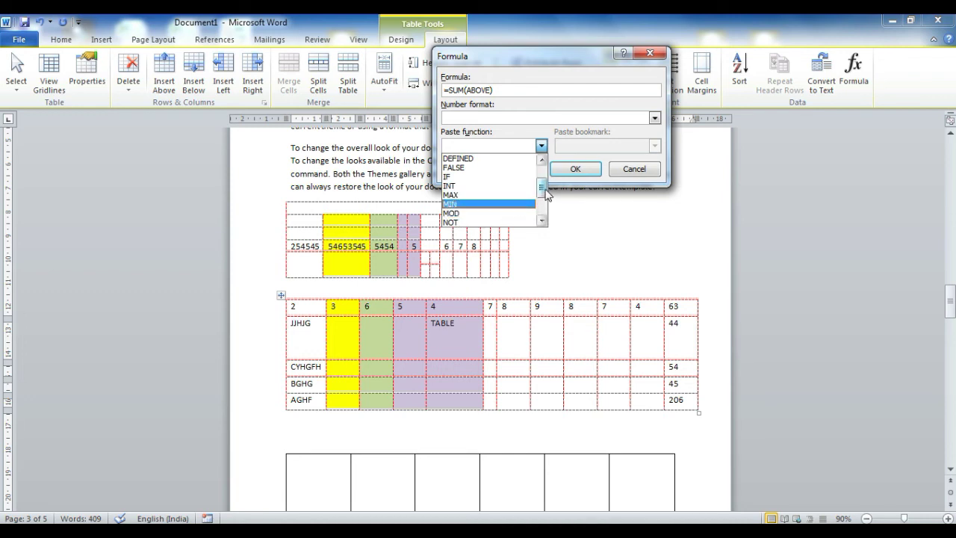
left_click_drag(542, 187, 542, 202)
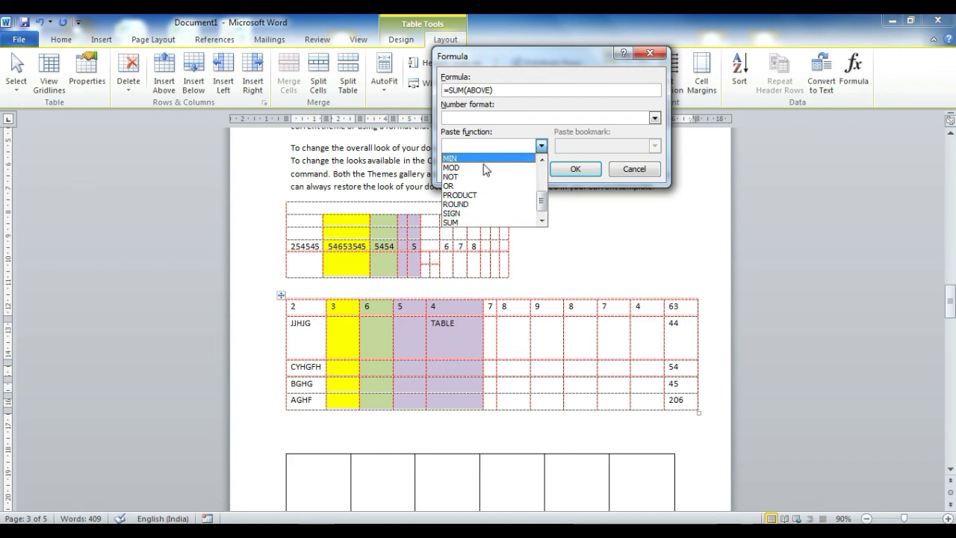
left_click(543, 203)
left_click_drag(543, 203, 543, 163)
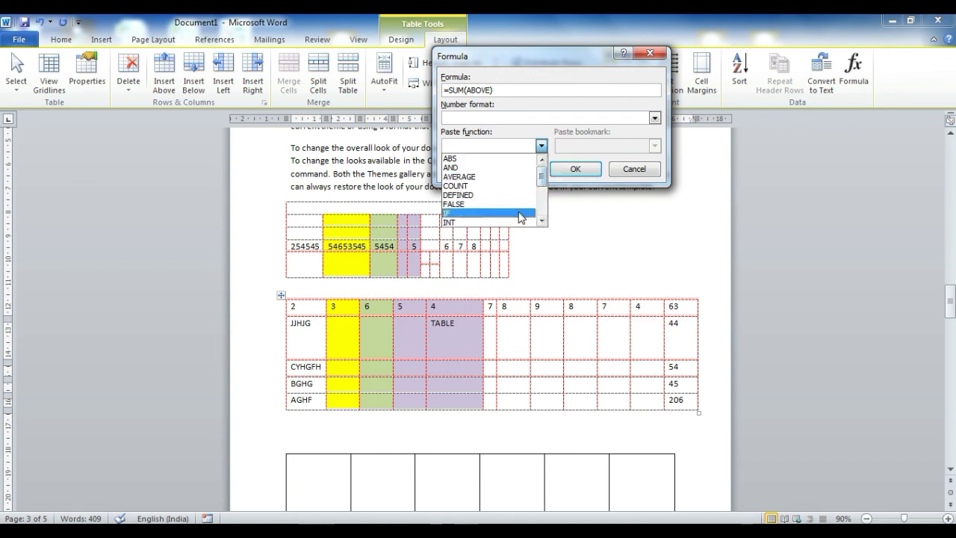
left_click(644, 170)
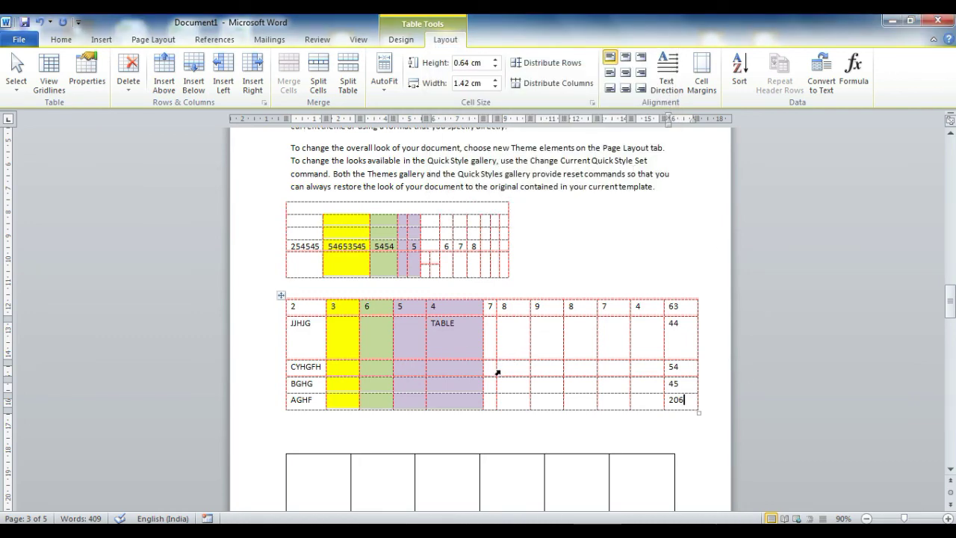
left_click(445, 233)
left_click(102, 40)
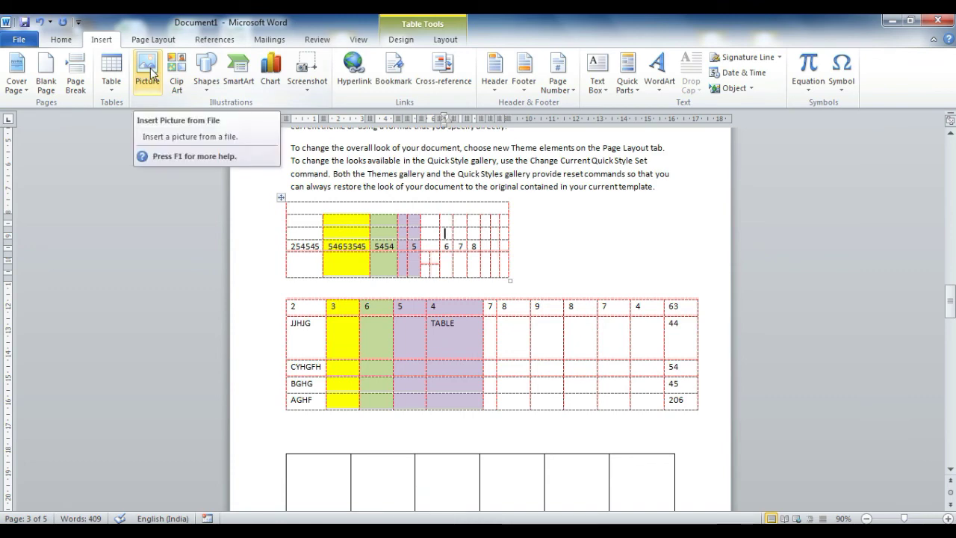
Insert the 'download' desk photo on page 2 and enlarge it to 15 cm by 8.4 cm
scroll(453, 216, "up", 8)
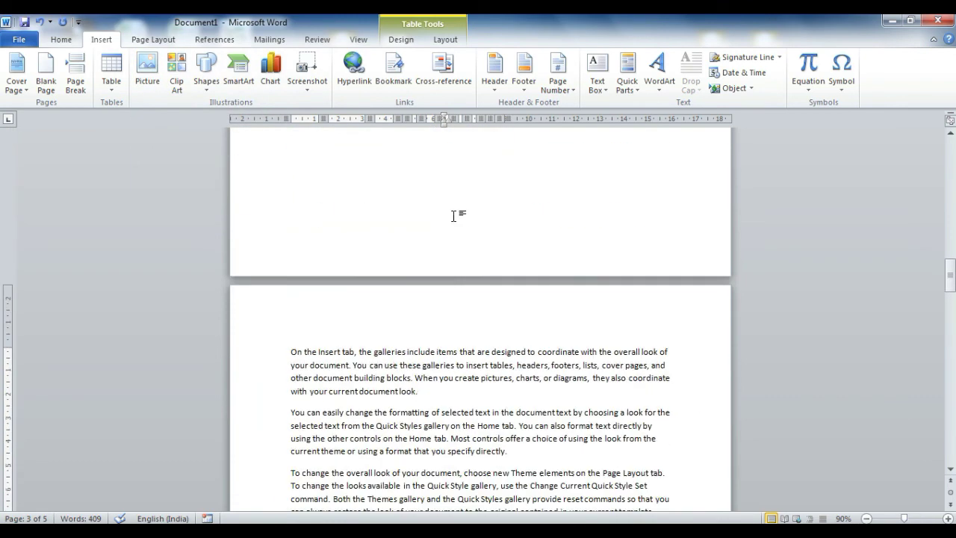
scroll(453, 216, "up", 5)
left_click(312, 177)
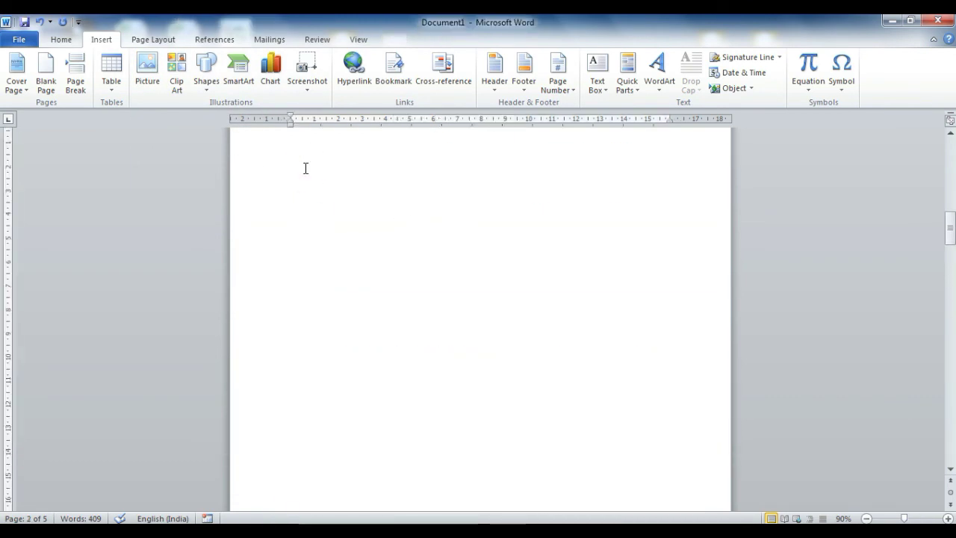
scroll(306, 169, "up", 2)
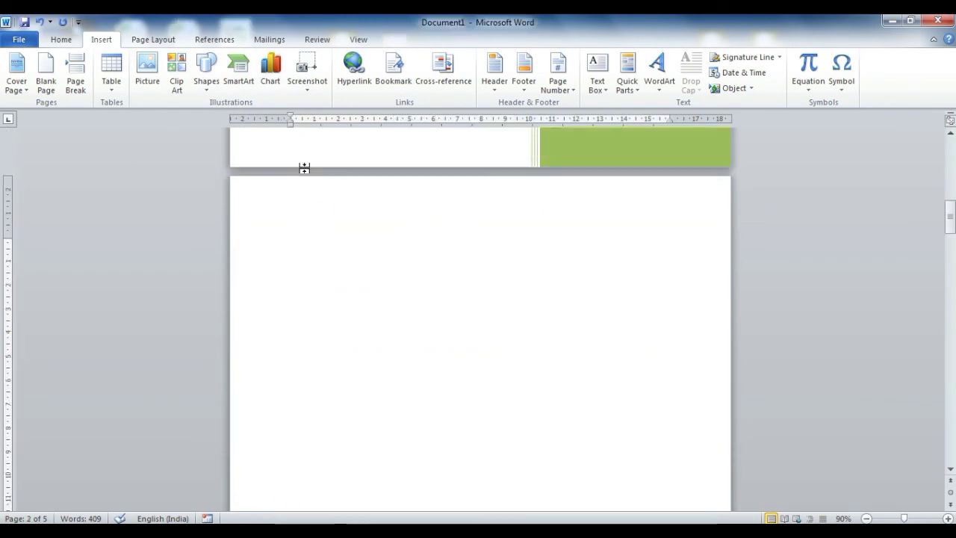
left_click(148, 69)
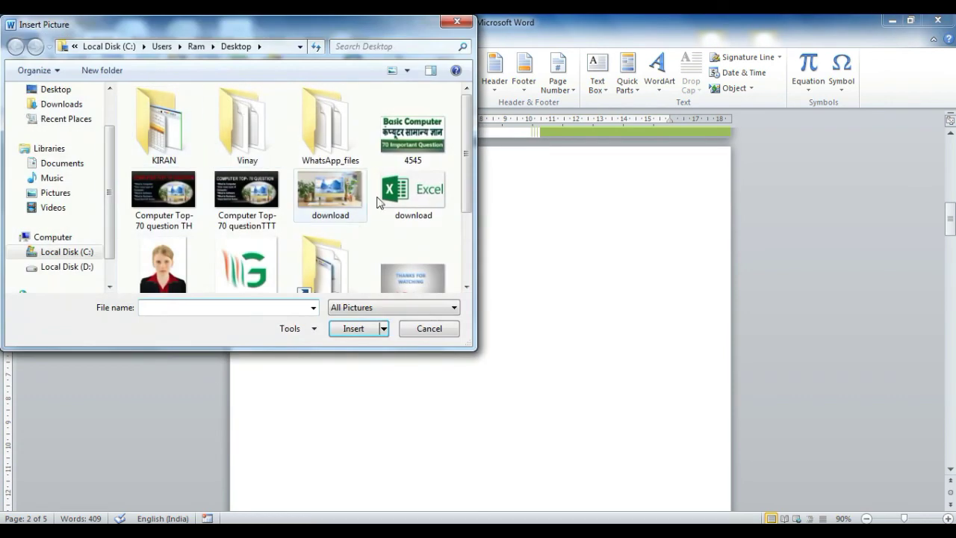
left_click(342, 186)
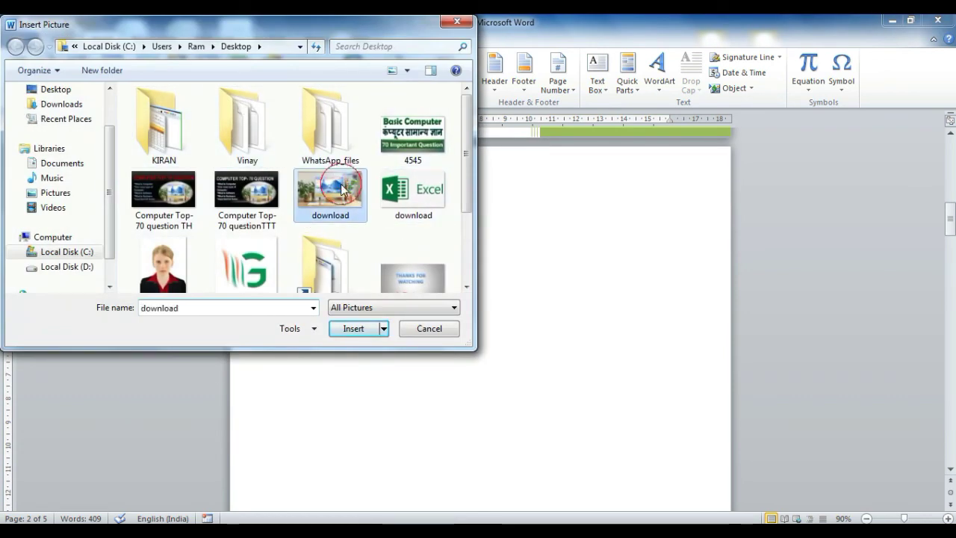
left_click(358, 330)
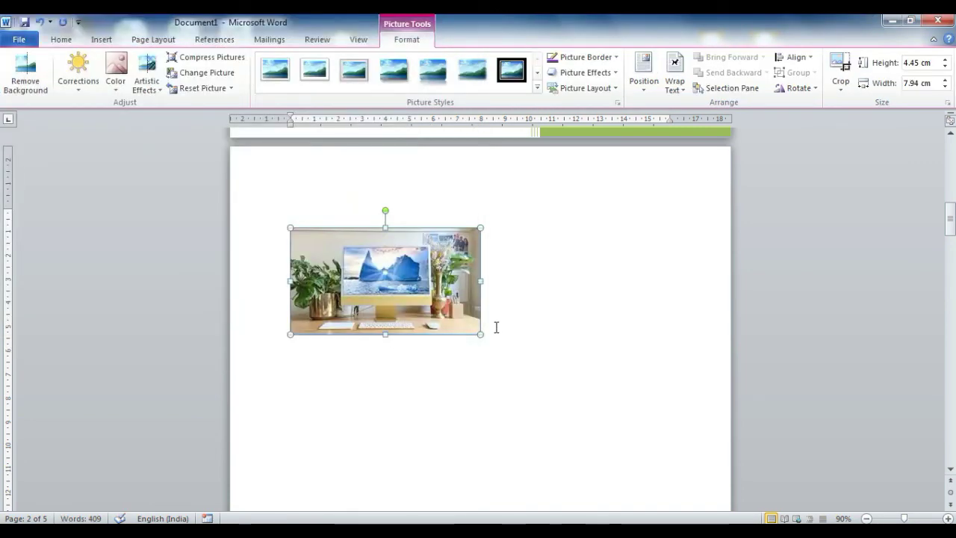
left_click_drag(481, 335, 649, 428)
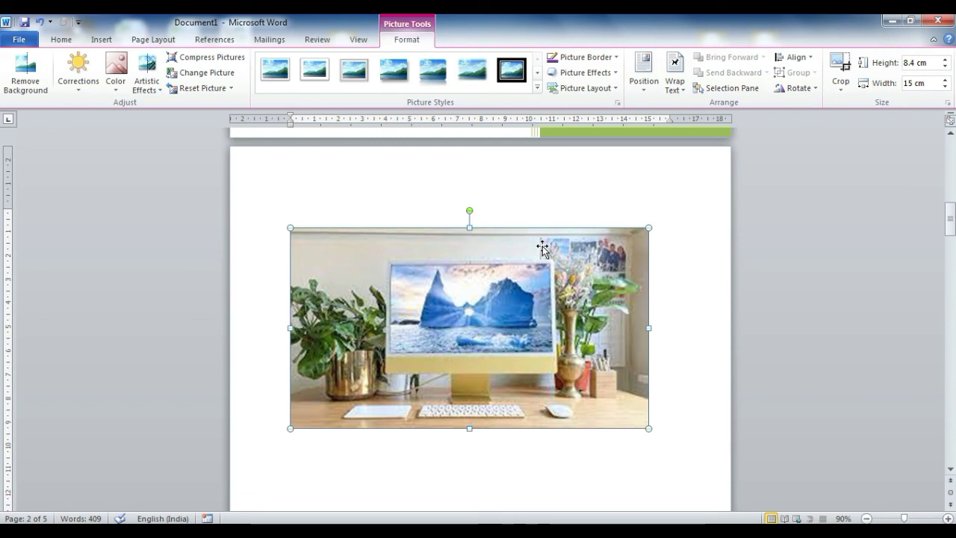
Trim a thin strip off the desk photo's right edge, leaving it 8.4 cm by 14.62 cm
left_click(841, 69)
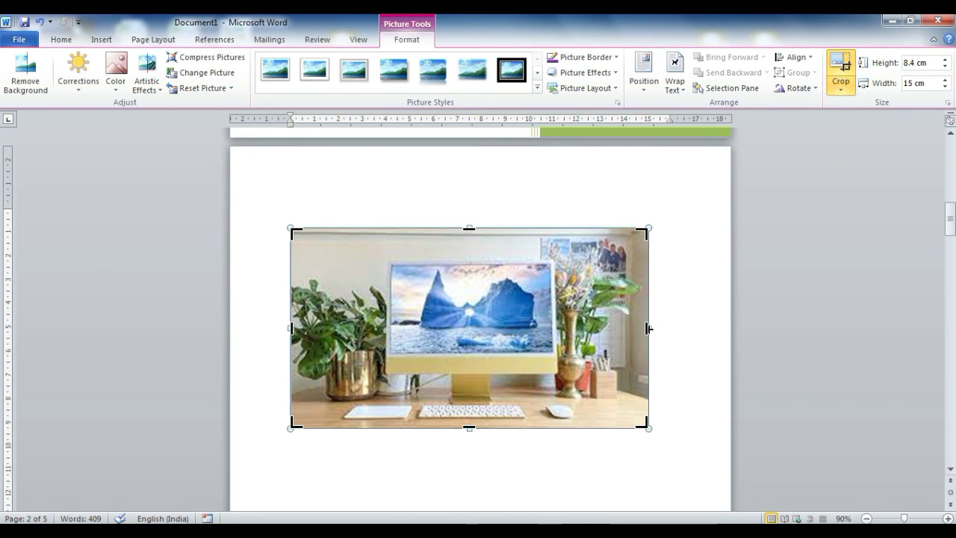
left_click_drag(647, 328, 637, 328)
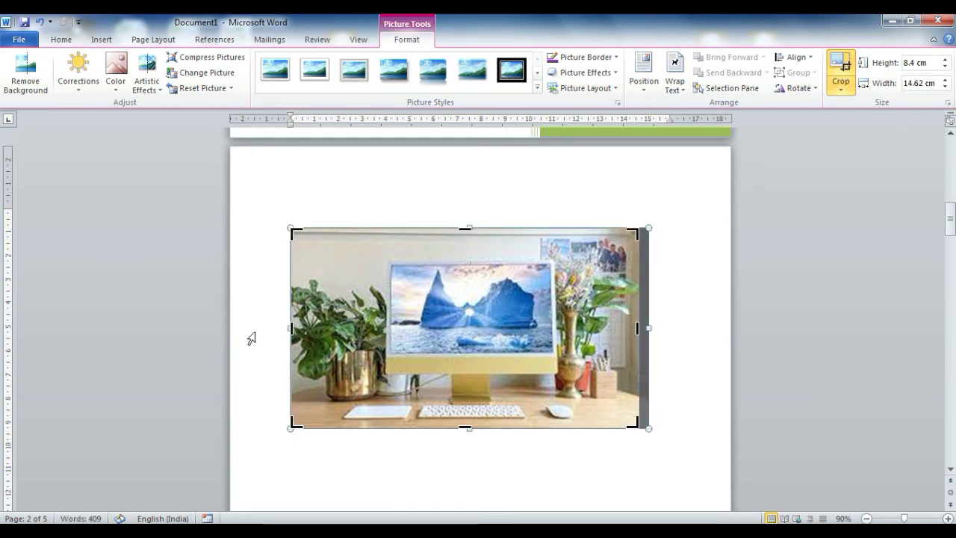
left_click(845, 60)
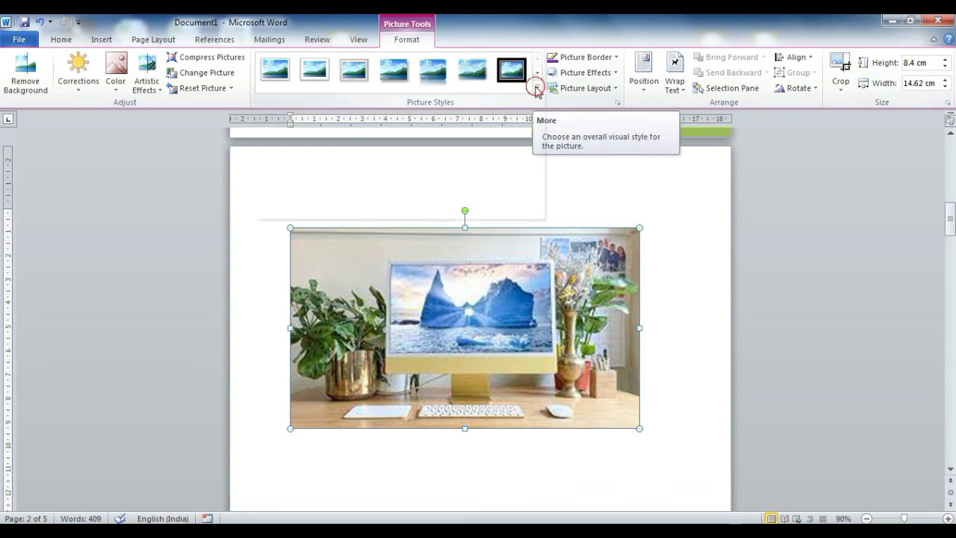
Apply the oval frame picture style to the desk photo and make its border red
left_click(536, 89)
left_click(514, 189)
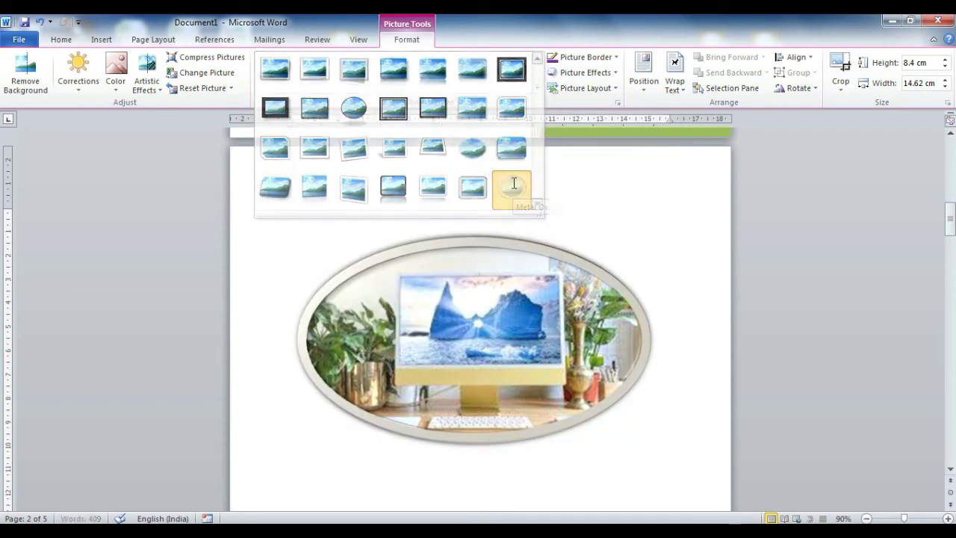
left_click(613, 58)
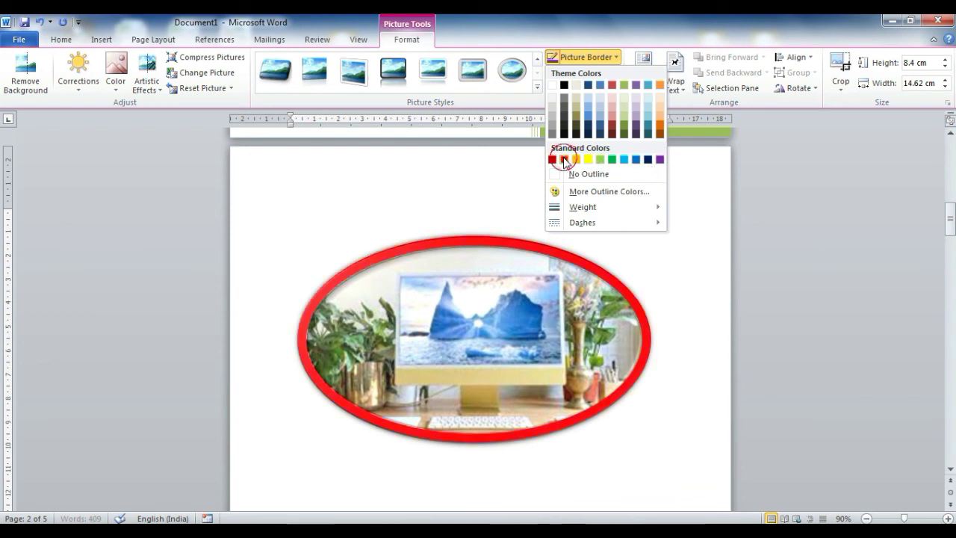
left_click(565, 159)
left_click(615, 75)
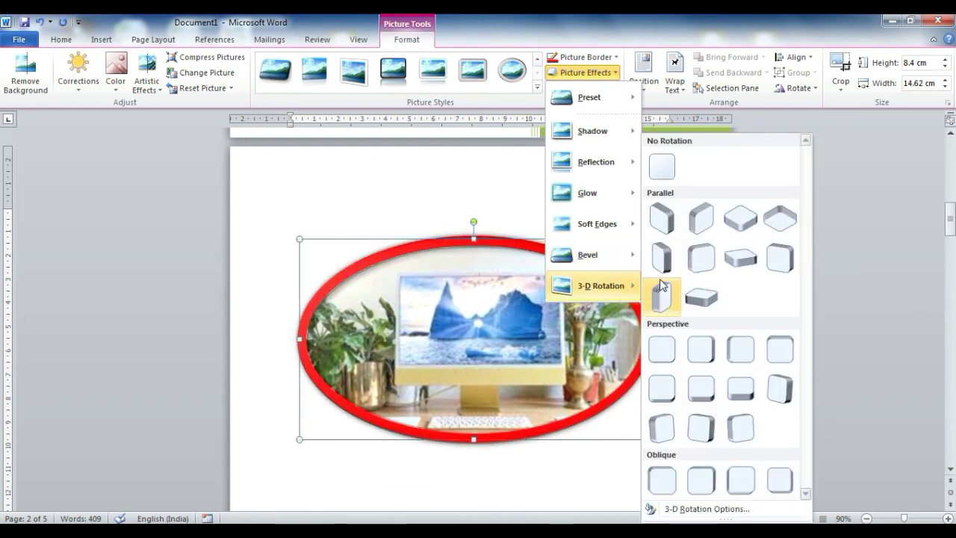
mouse_move(594, 285)
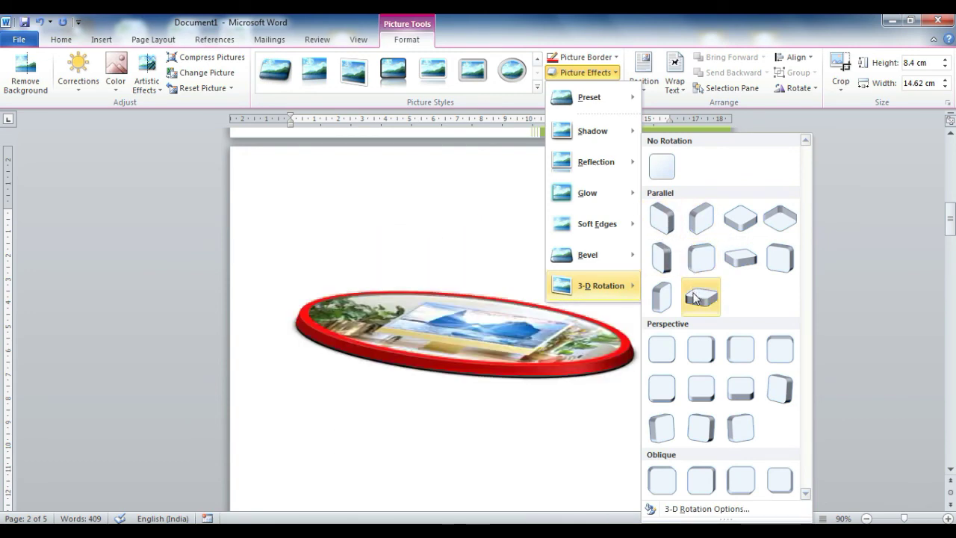
left_click(700, 349)
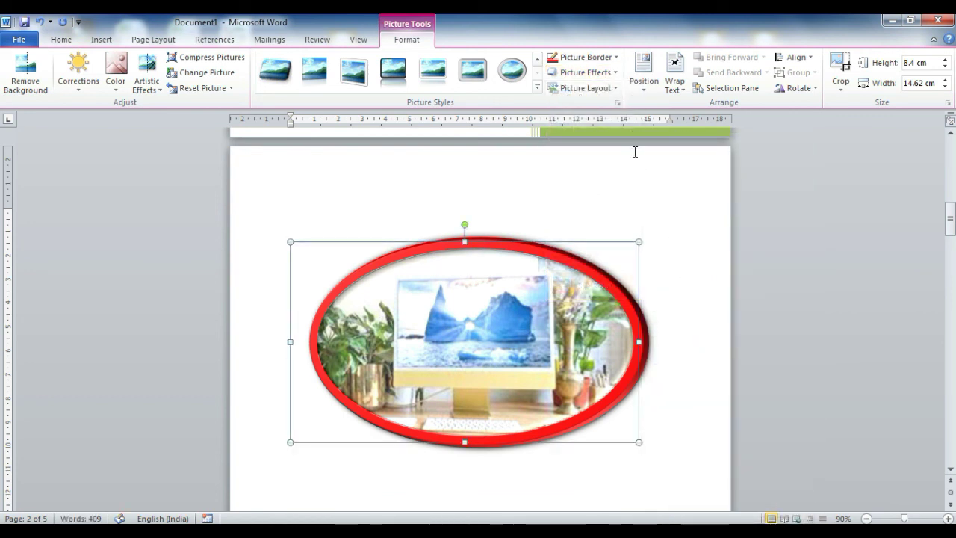
left_click(605, 88)
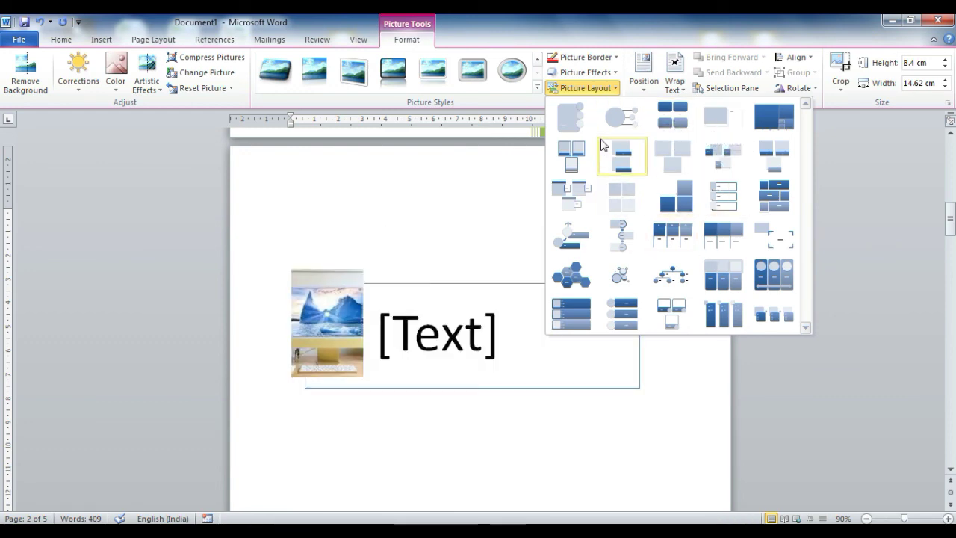
key("Escape")
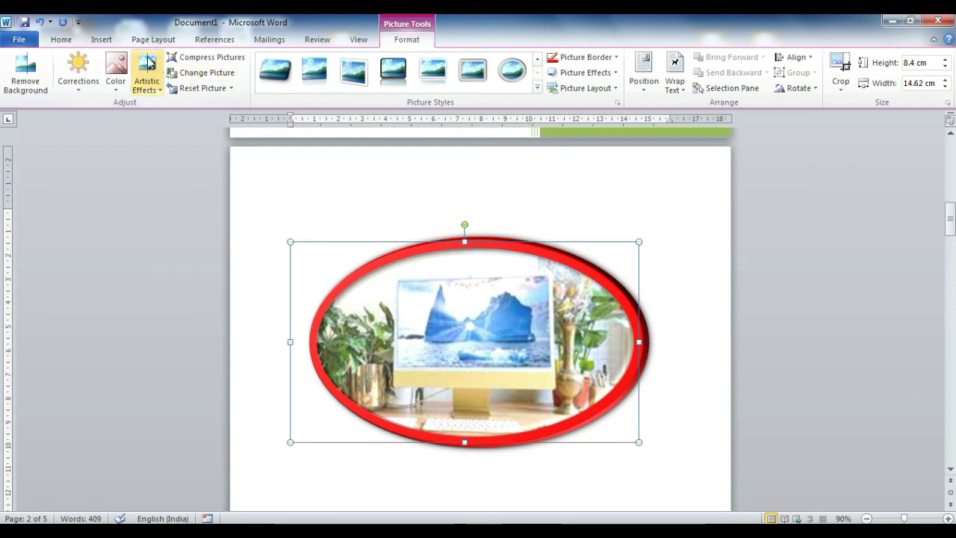
left_click(116, 82)
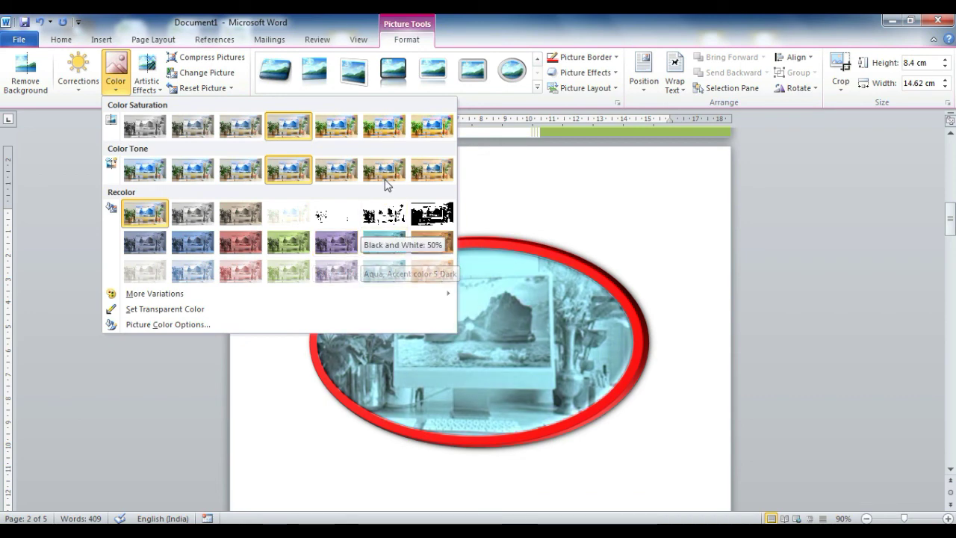
left_click(76, 91)
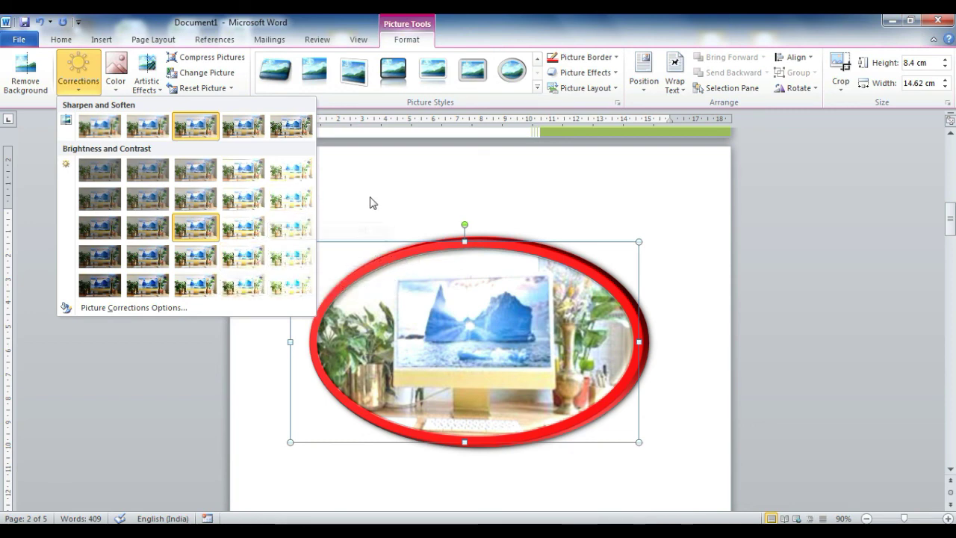
left_click(307, 149)
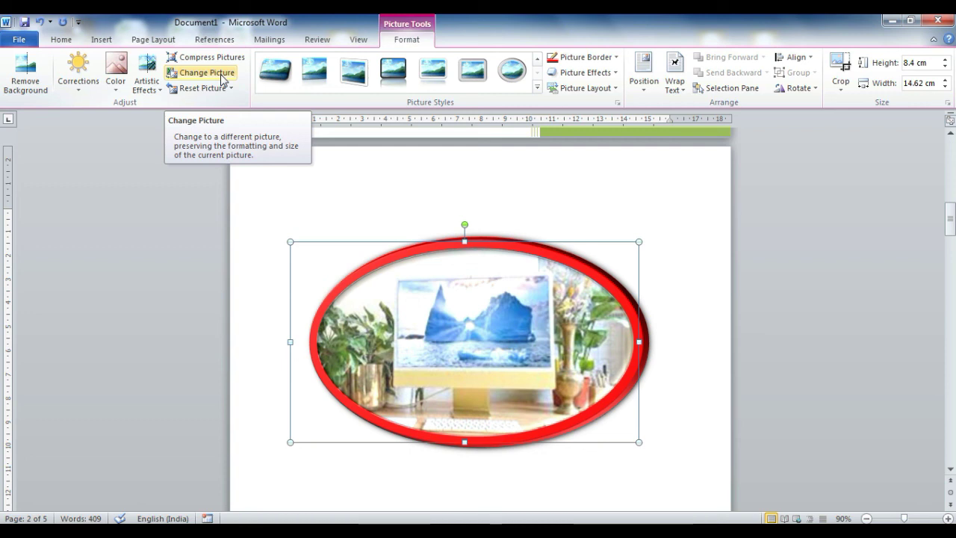
Search the Clip Art pane for COMPUTER images
left_click(104, 39)
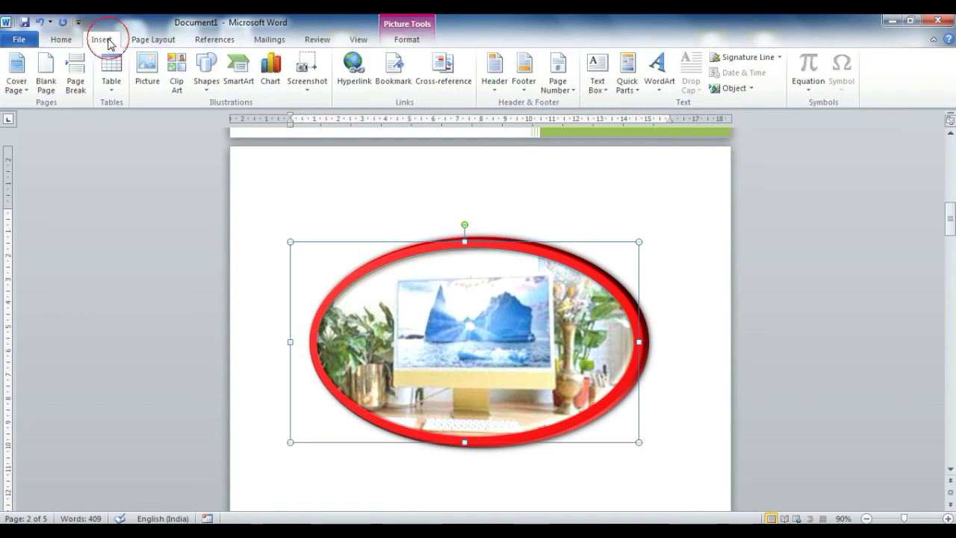
left_click(178, 84)
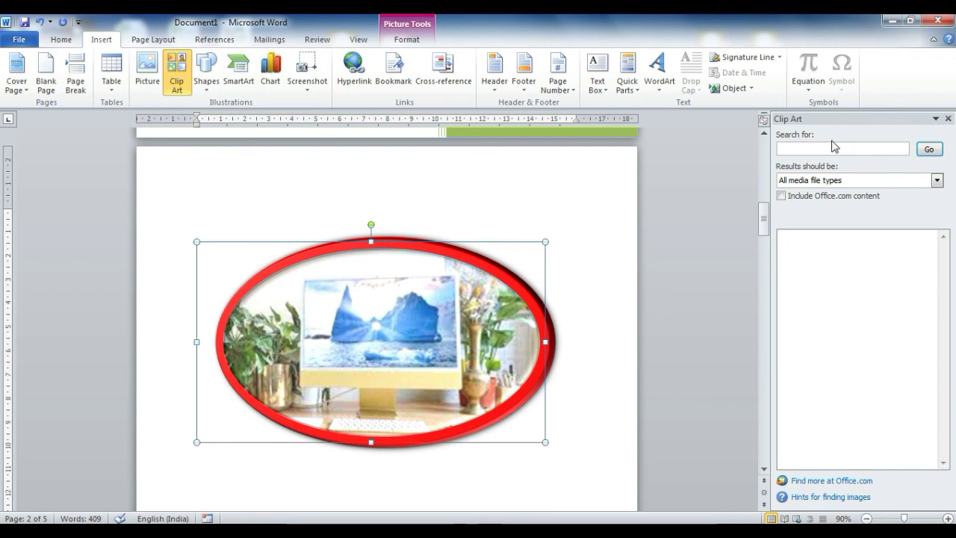
left_click(820, 150)
type("C")
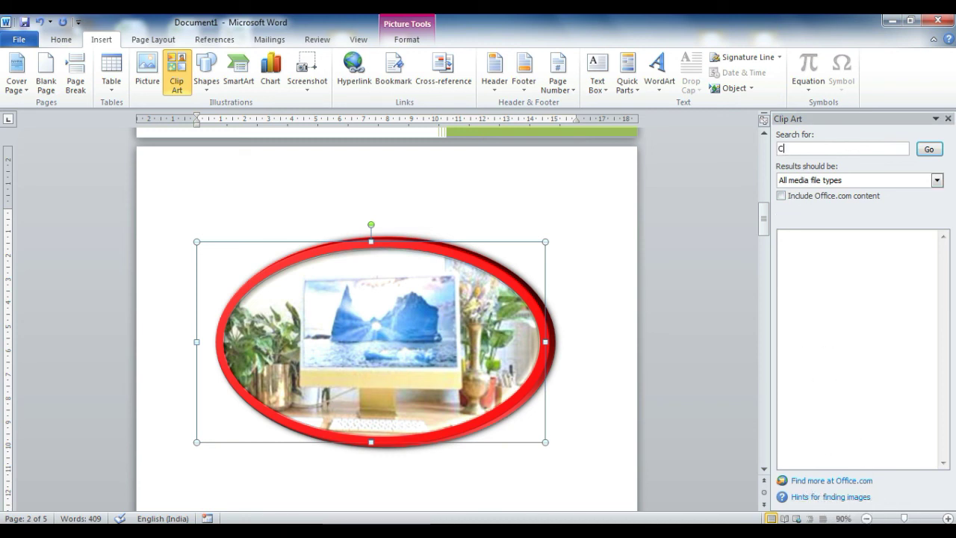
type("OMPUTER")
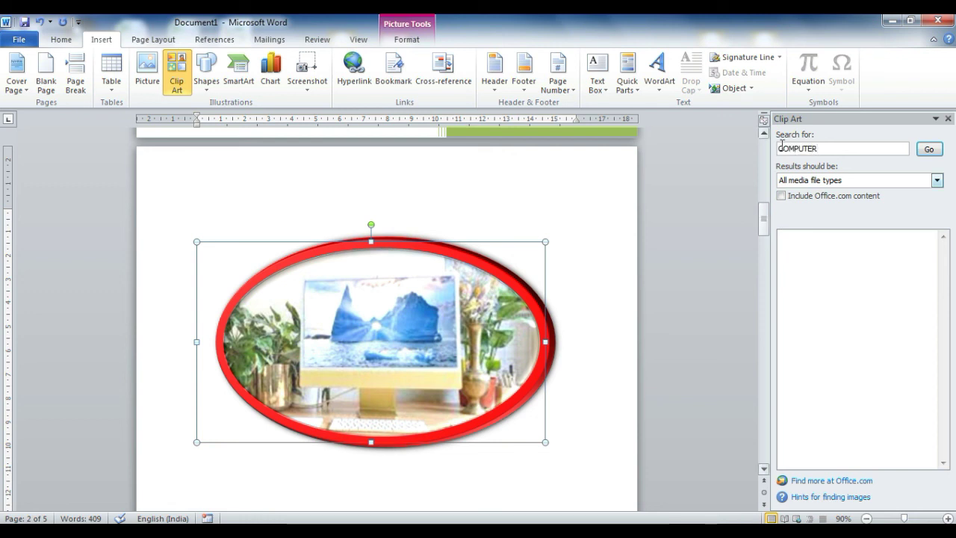
left_click(938, 151)
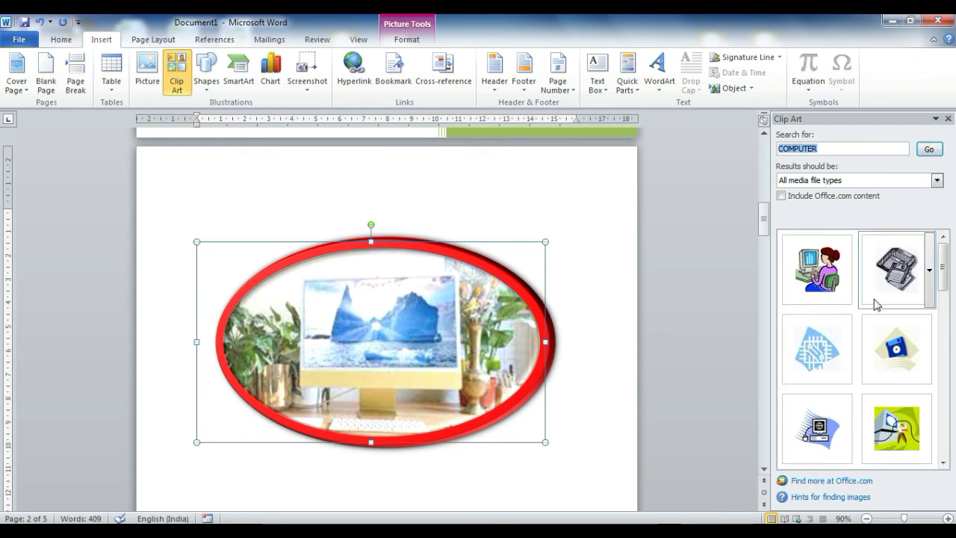
Search clip art for TEMPLE, insert the temple picture below the oval photo, then deselect it
scroll(943, 269, "down", 1)
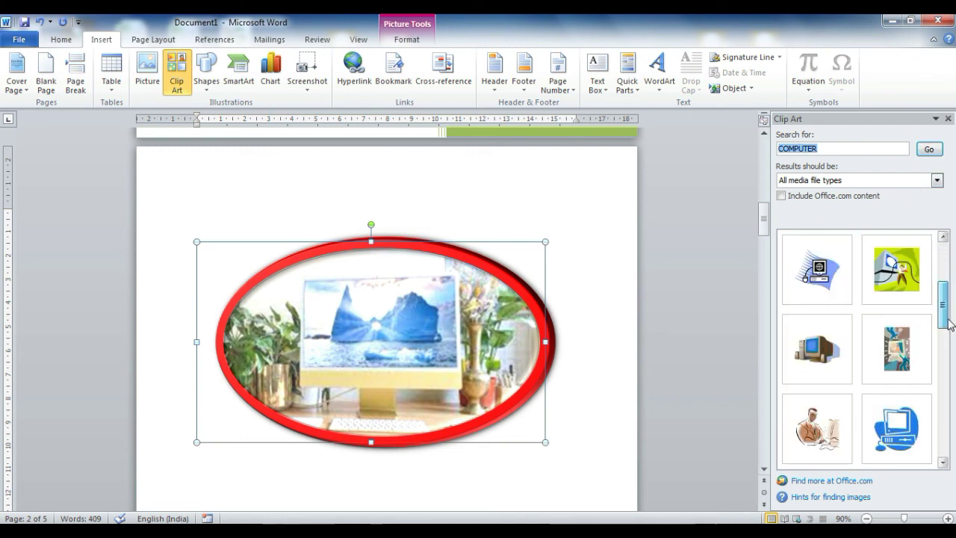
scroll(948, 276, "up", 1)
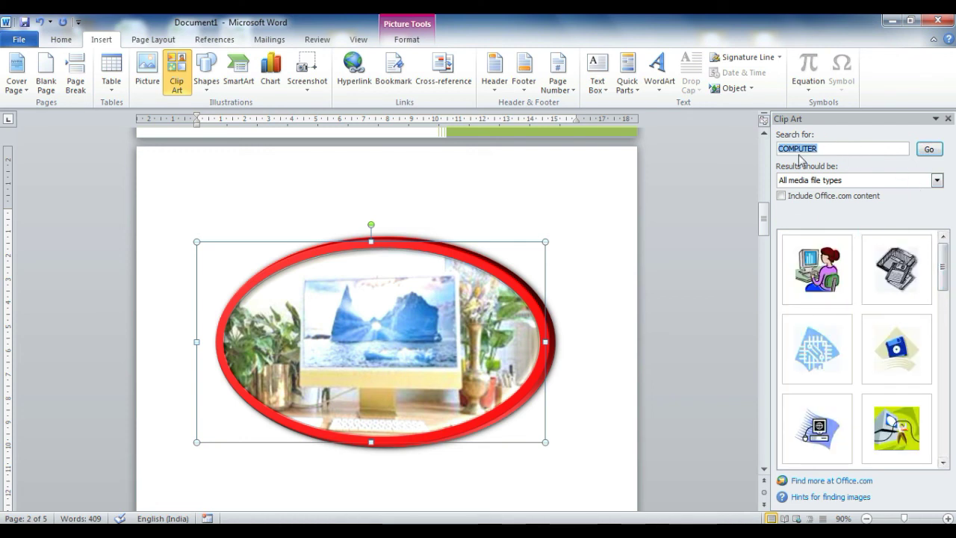
type("TEM")
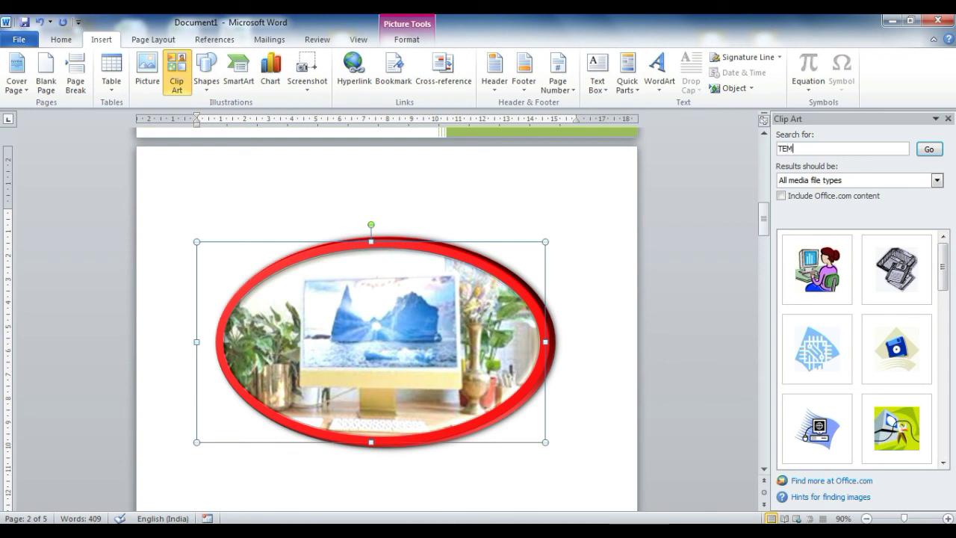
type("PLE")
left_click(929, 149)
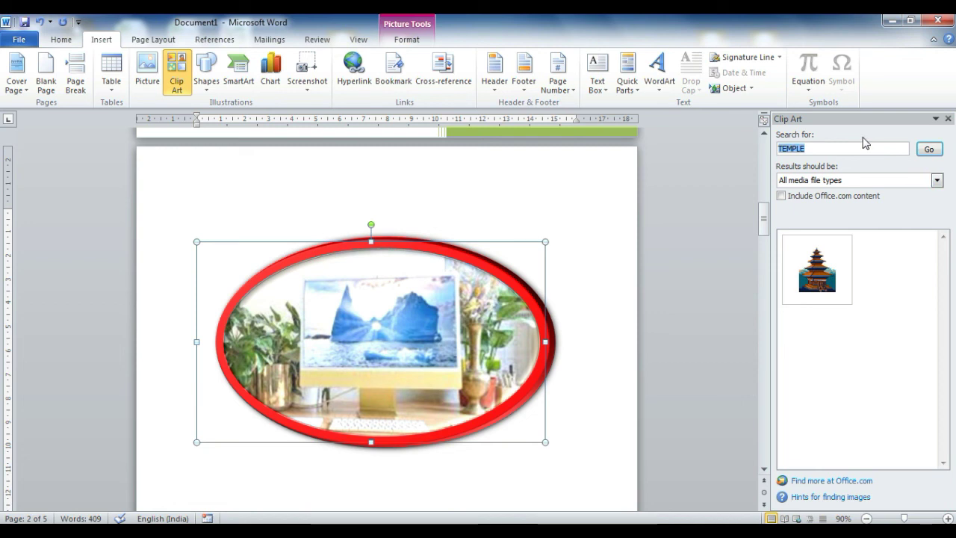
left_click(813, 269)
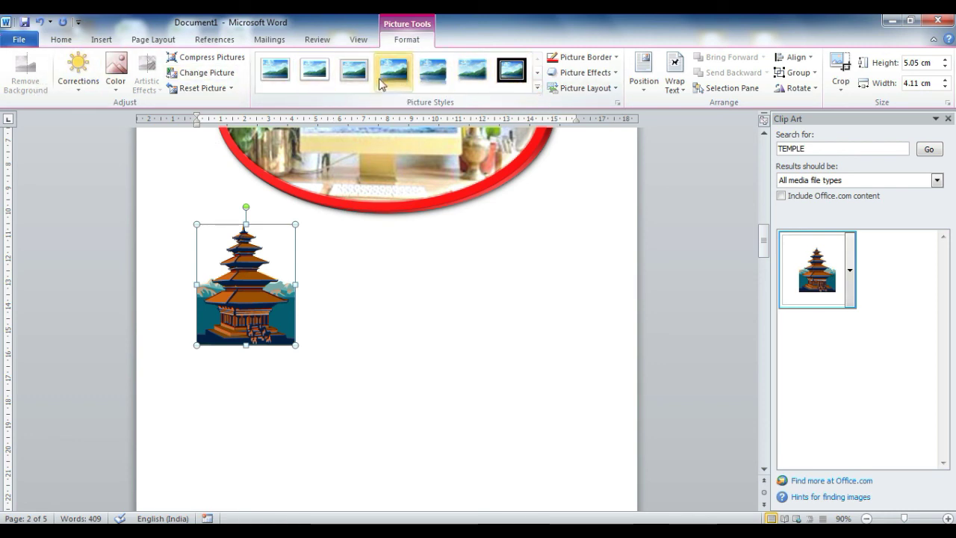
left_click(102, 40)
left_click(303, 374)
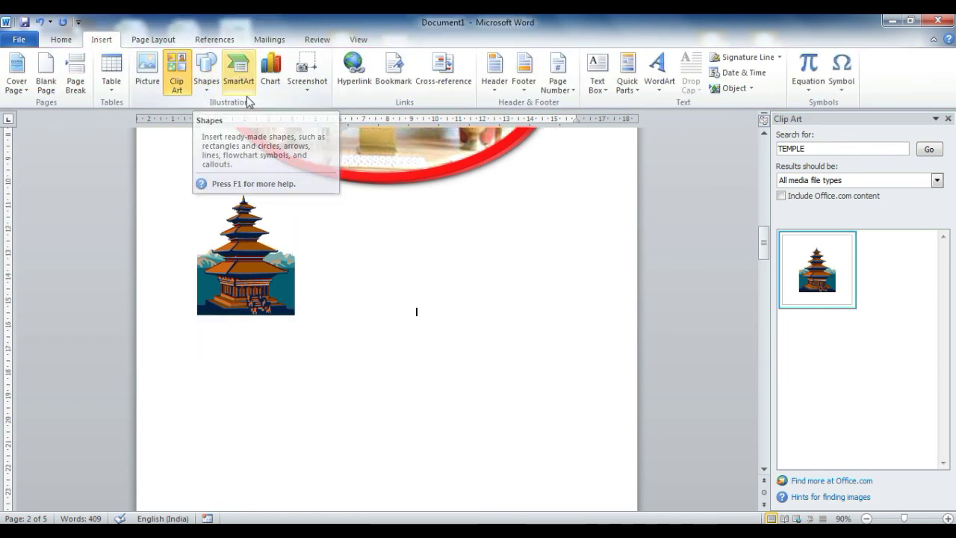
Scroll up to review the photo and clip art, then scroll down to page 3's coloured tables
scroll(469, 196, "up", 2)
scroll(469, 196, "up", 3)
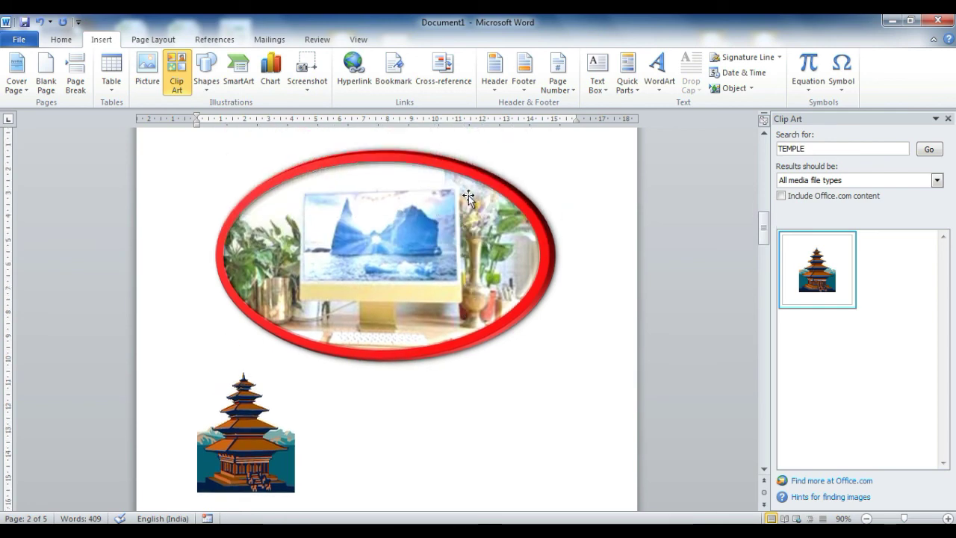
scroll(454, 191, "up", 1)
scroll(453, 190, "up", 3)
scroll(452, 192, "up", 3)
scroll(448, 192, "up", 4)
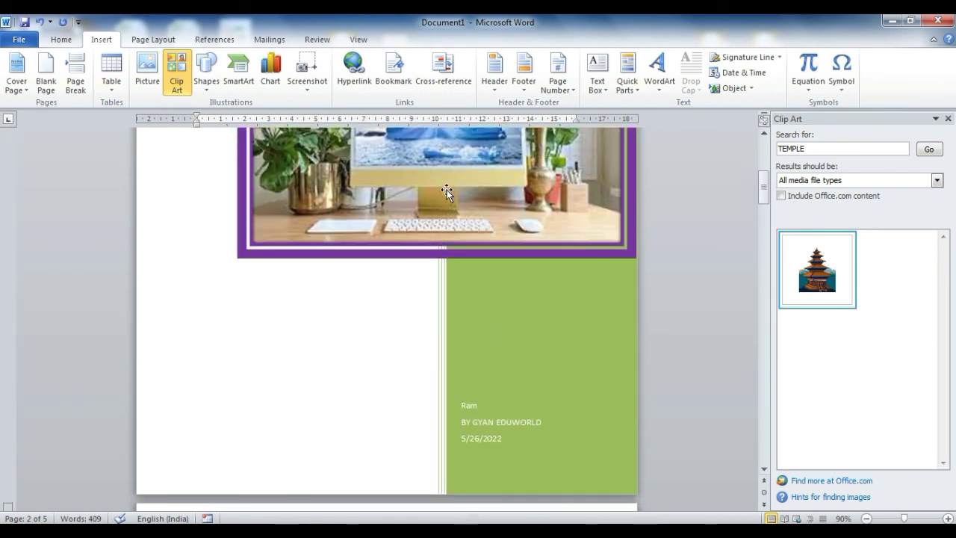
scroll(447, 191, "down", 4)
scroll(447, 190, "down", 3)
scroll(446, 190, "down", 5)
scroll(428, 172, "down", 4)
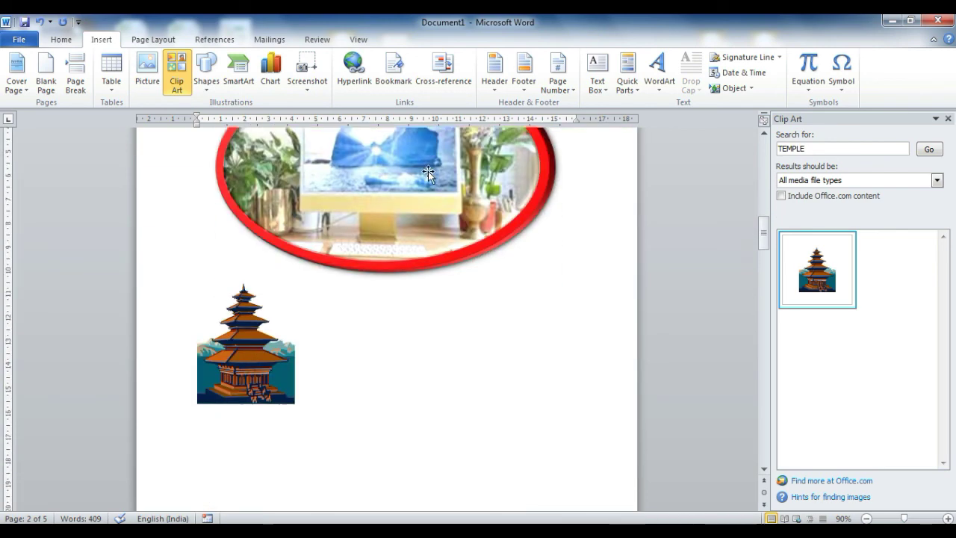
scroll(426, 168, "down", 5)
scroll(425, 167, "down", 1)
scroll(422, 189, "down", 3)
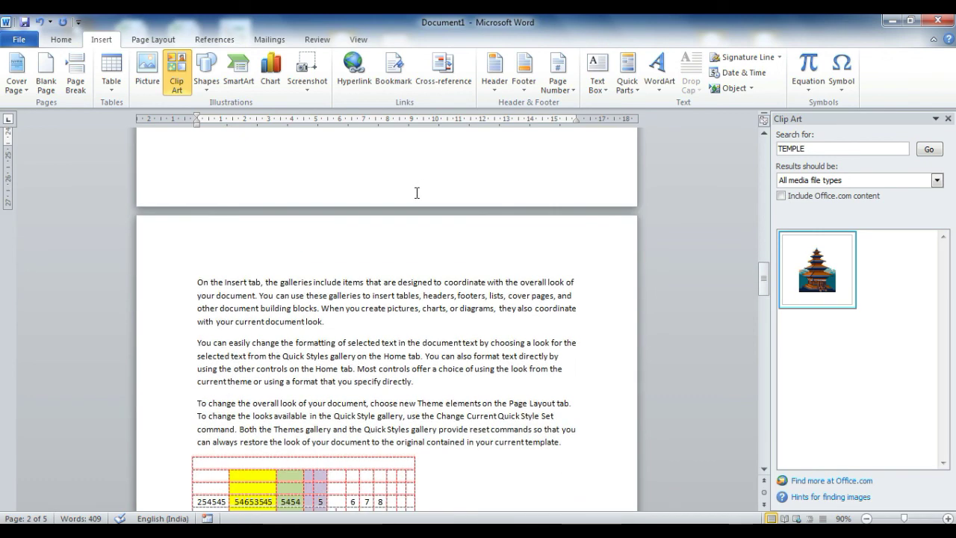
scroll(417, 192, "down", 1)
scroll(417, 193, "down", 2)
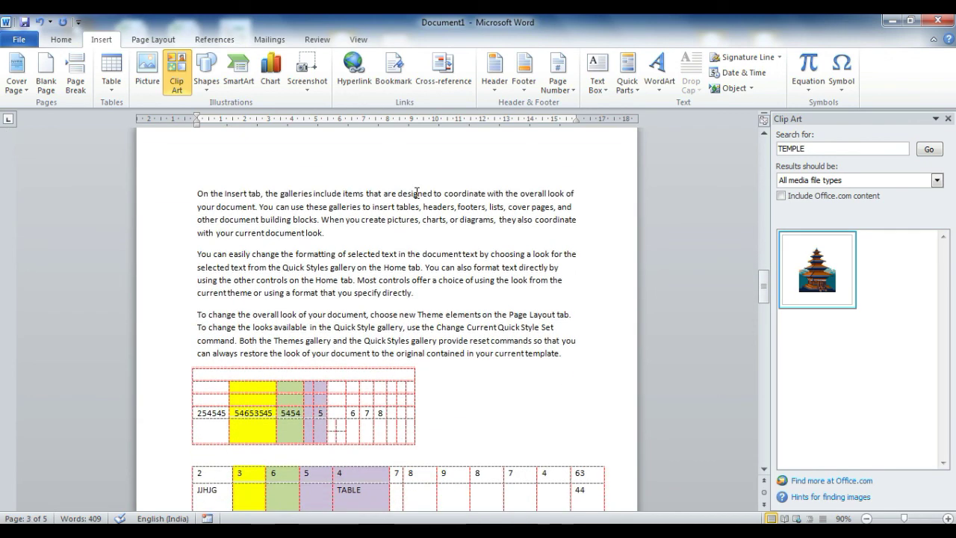